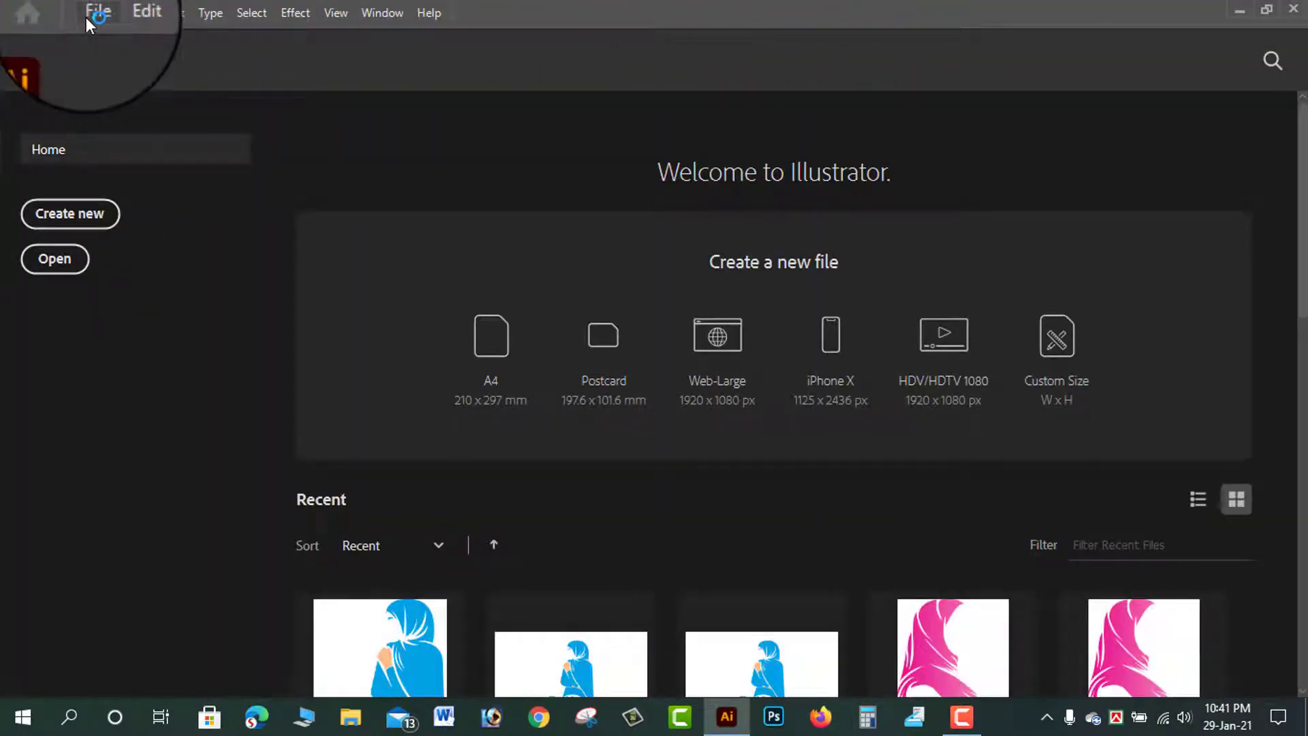
Create a new 1000 × 1000 px CMYK document from the [Custom] preset.
click(87, 17)
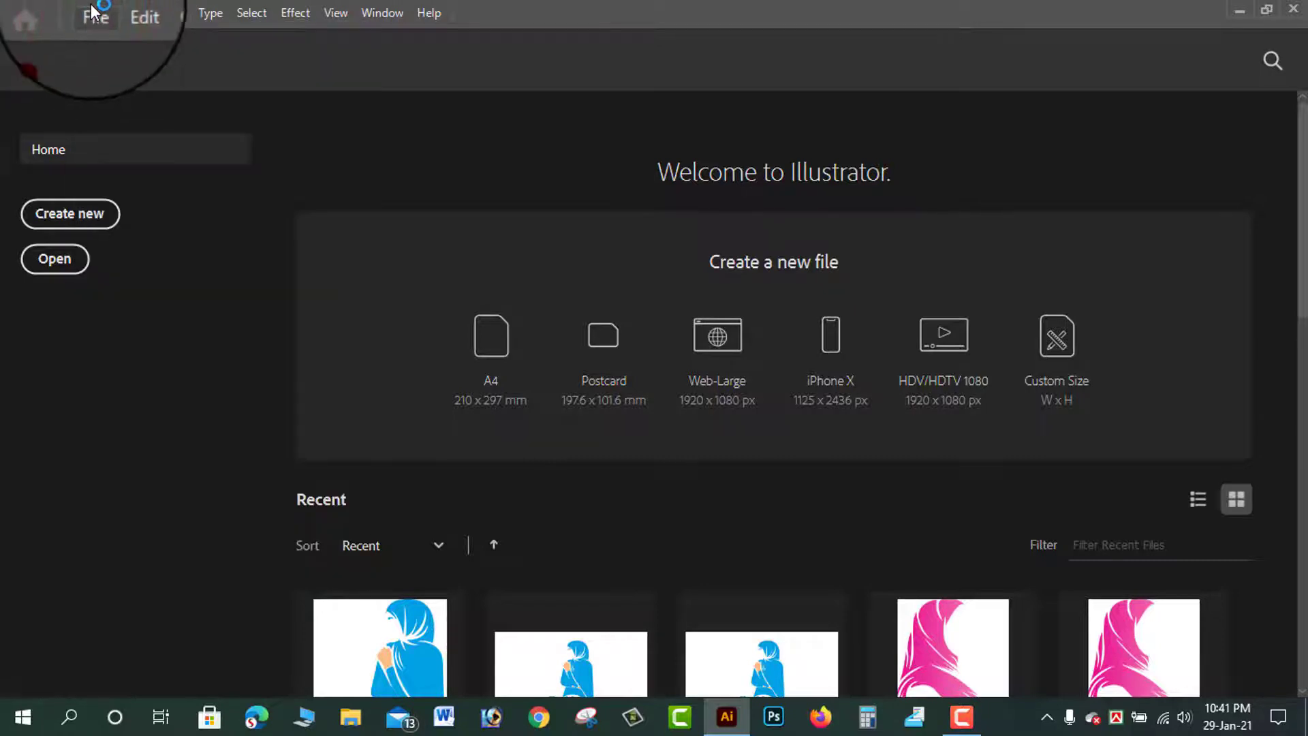
click(124, 43)
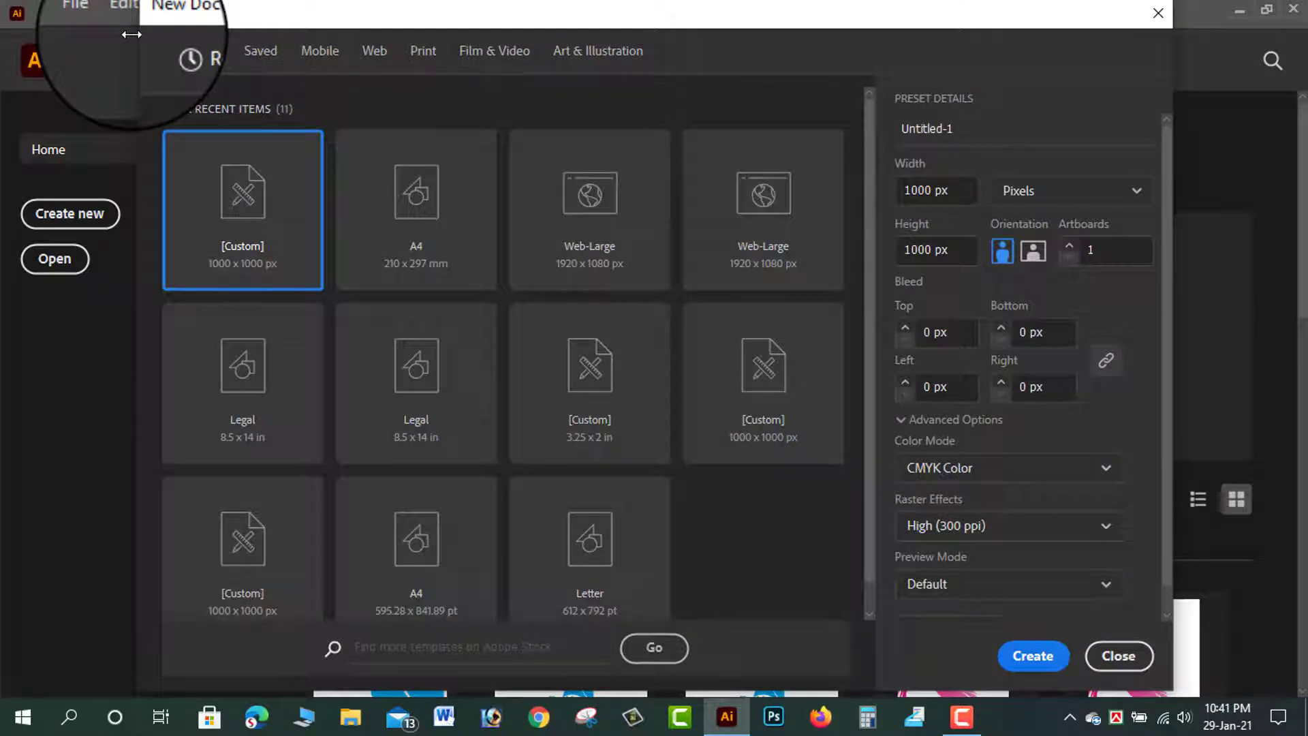
click(264, 203)
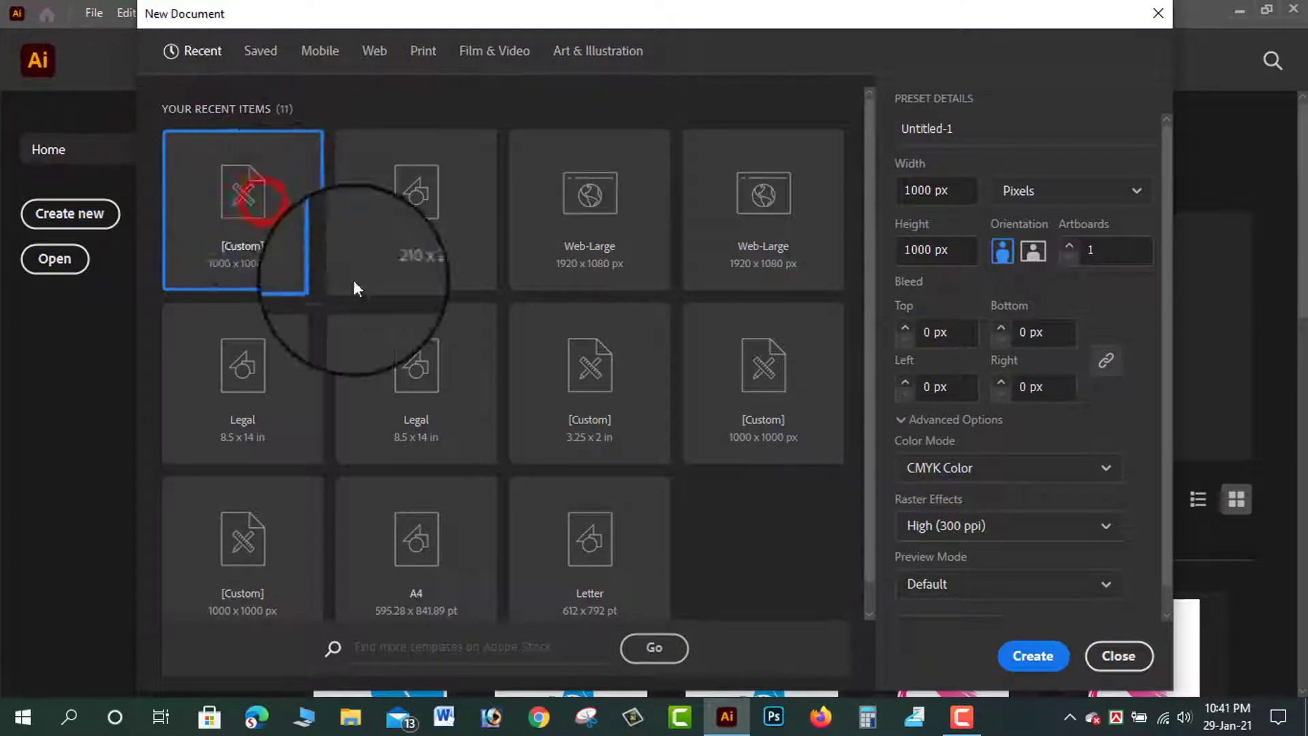
click(1032, 655)
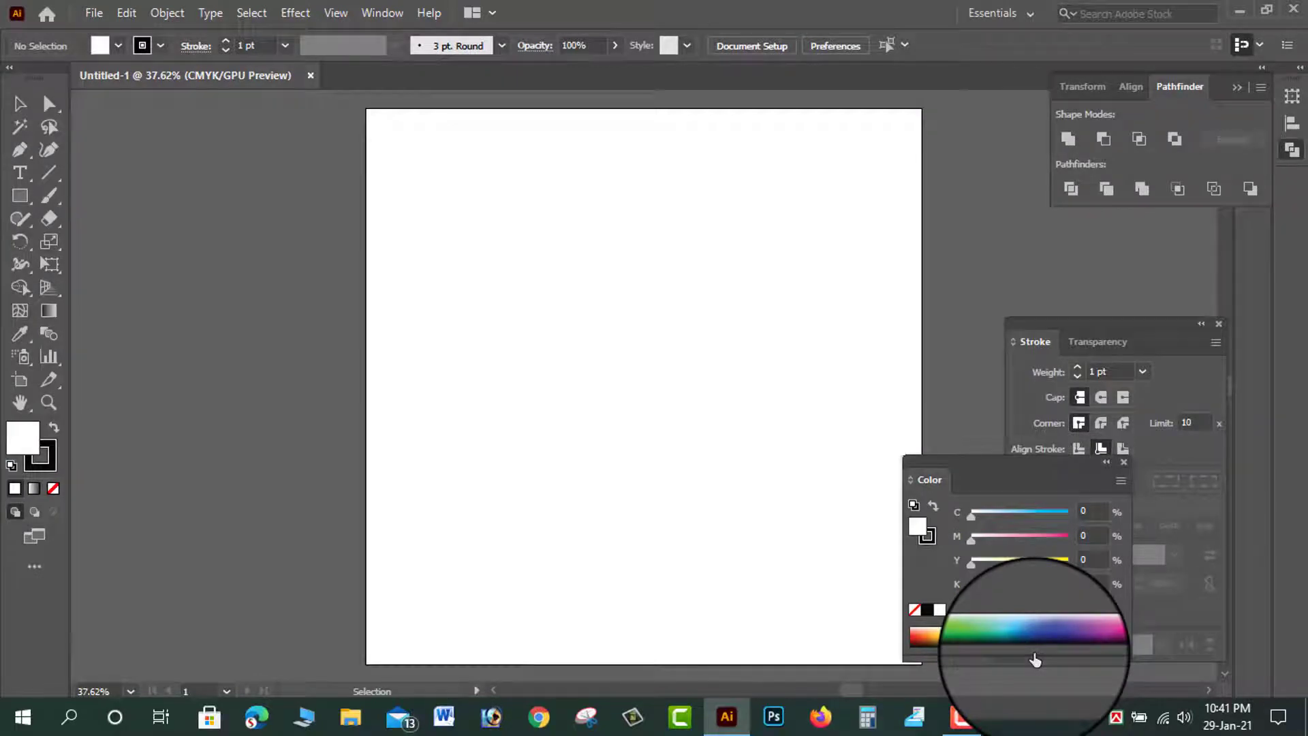
Draw the peaked roof line with the Pen tool and set its fill to None.
click(19, 153)
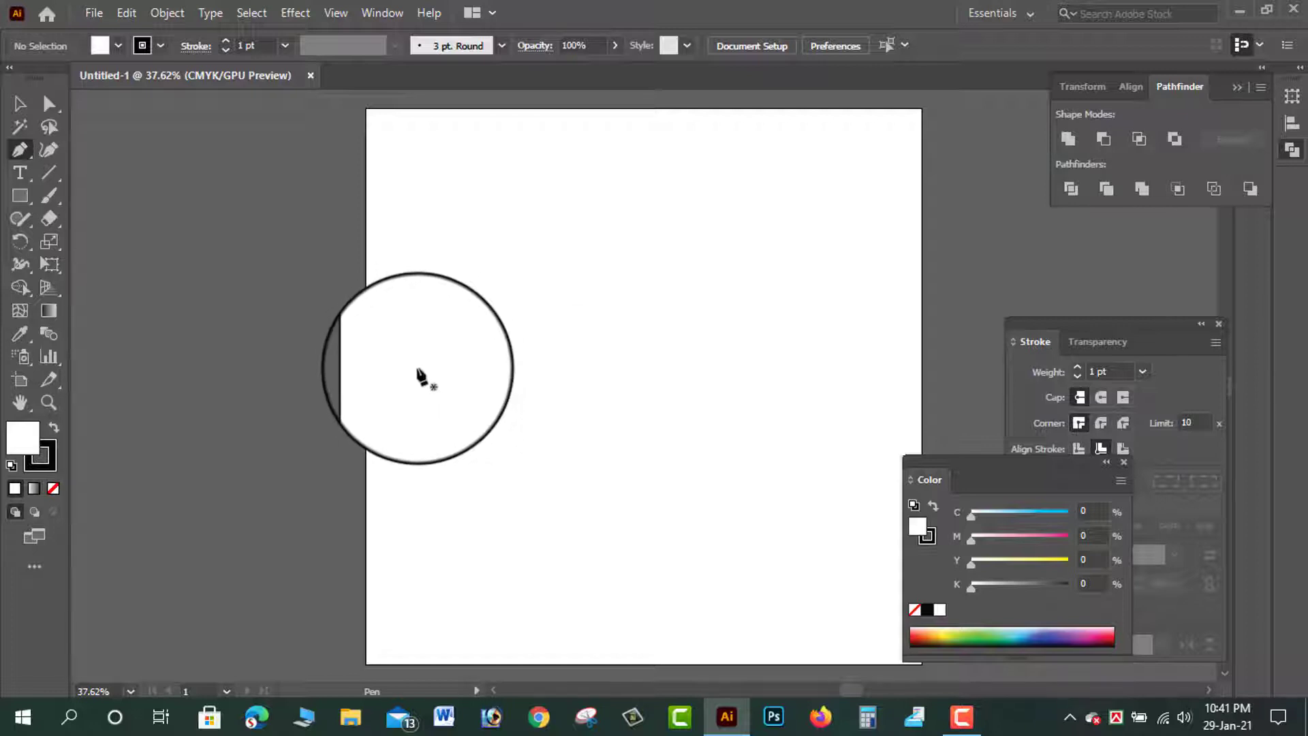
click(417, 367)
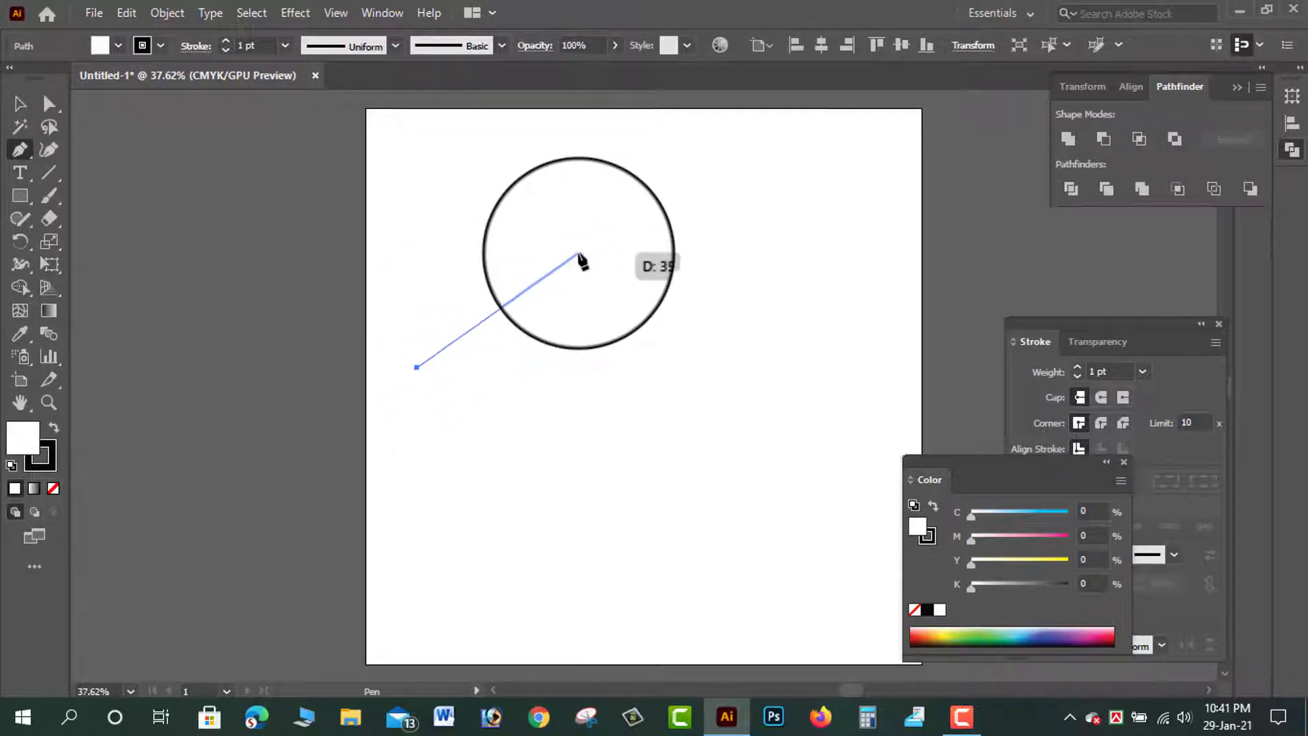
click(585, 204)
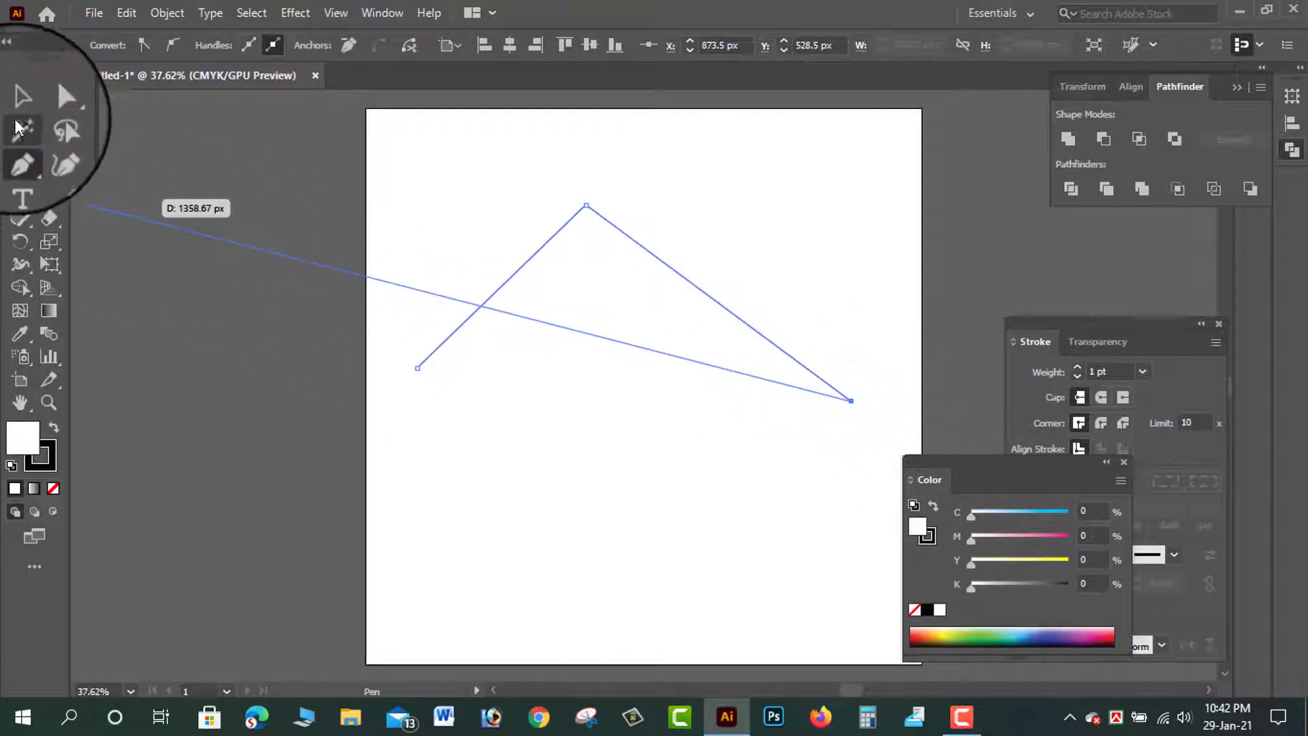
click(20, 104)
click(351, 193)
drag(463, 186, 688, 263)
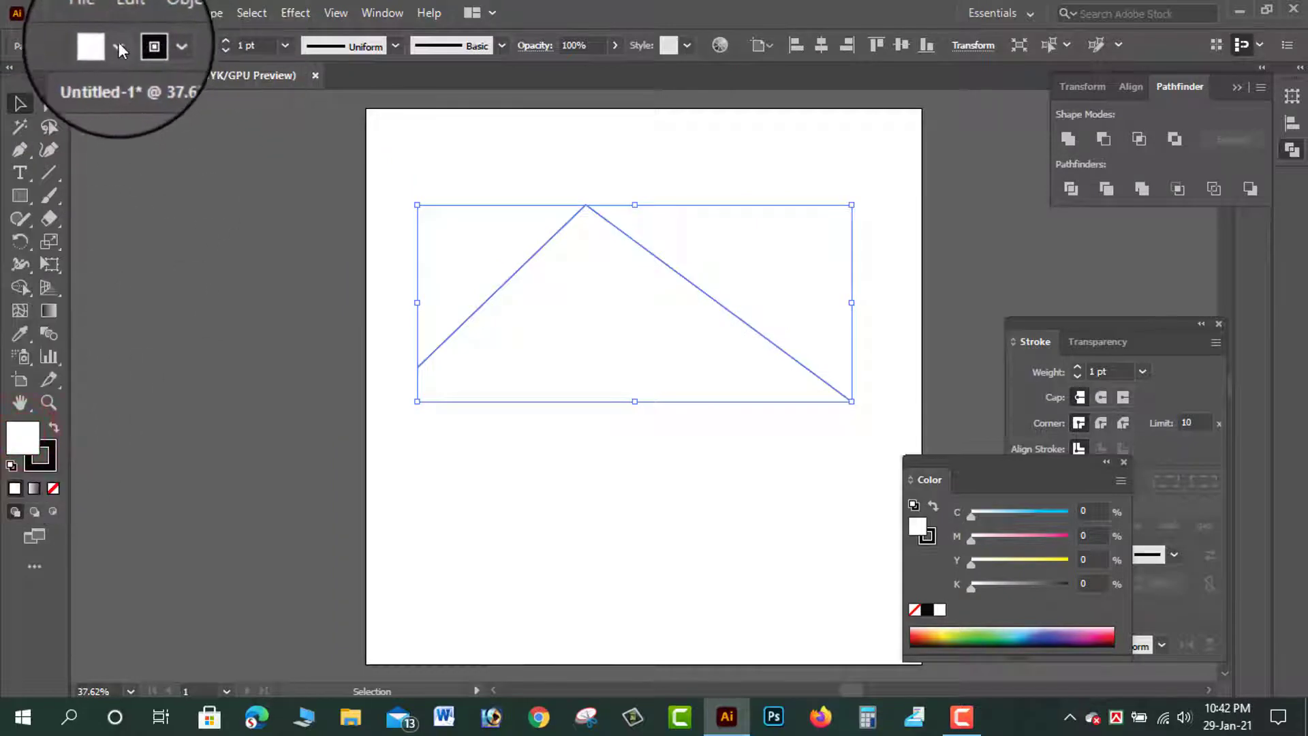
click(118, 46)
click(19, 76)
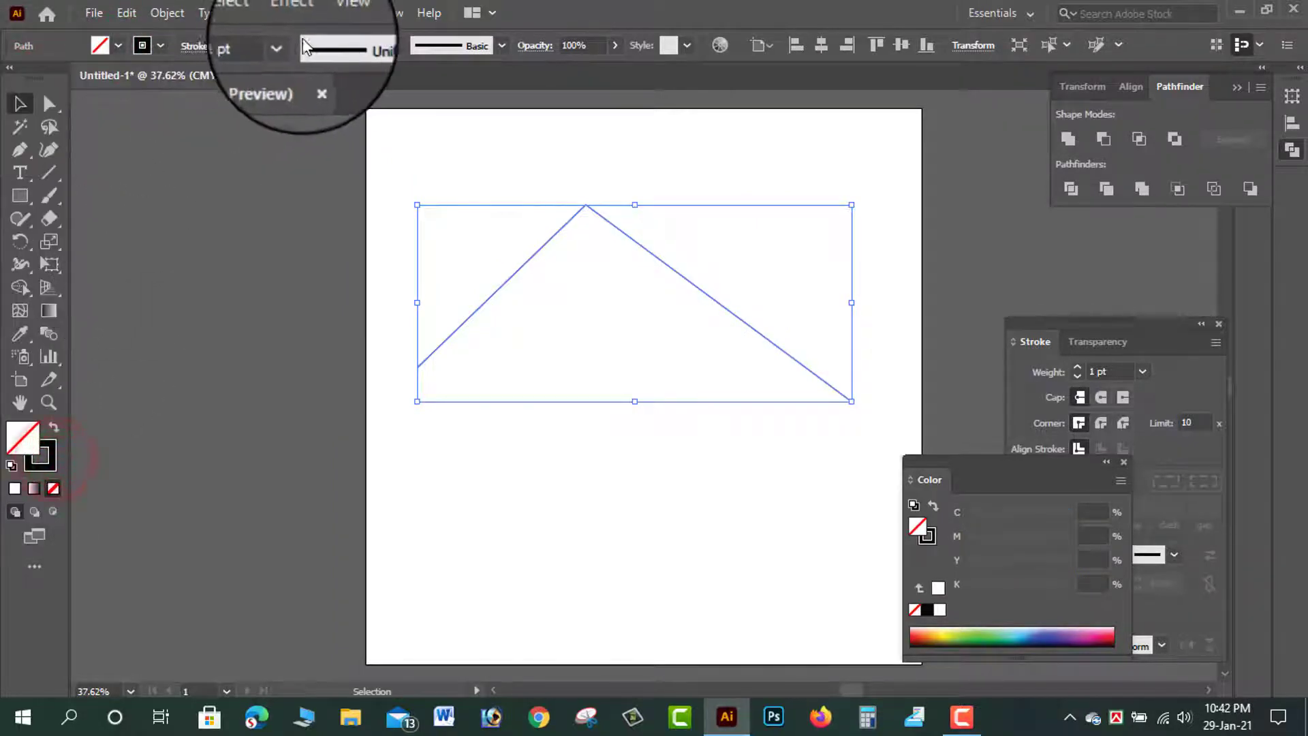
click(317, 174)
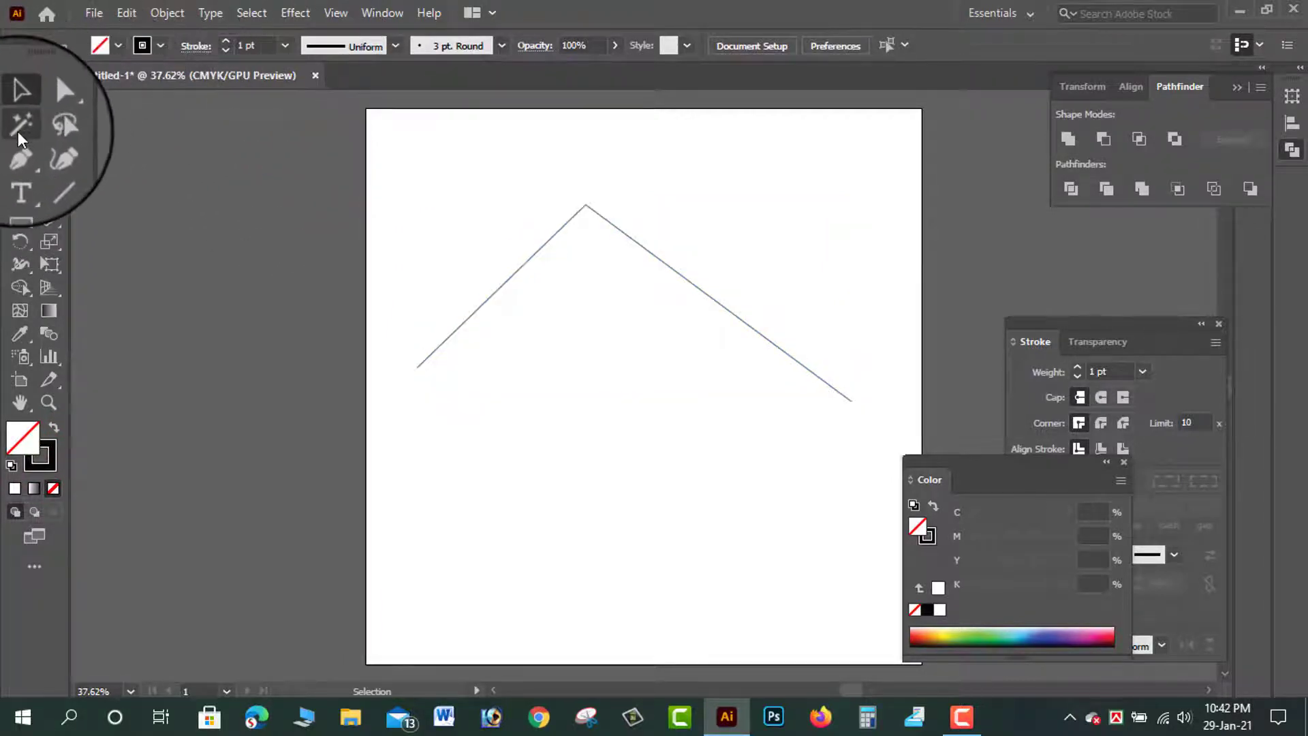
Draw the wall line with a curved base segment as a second path, then select both paths.
click(20, 150)
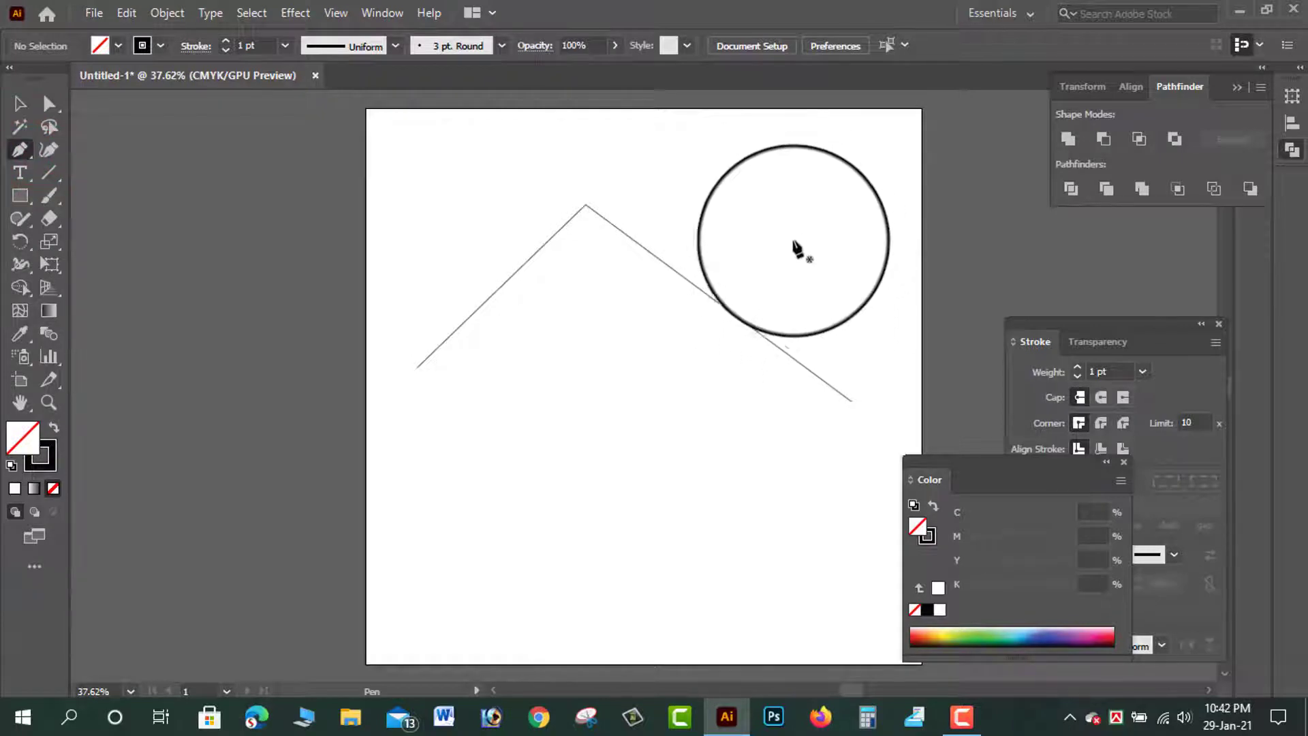
click(793, 245)
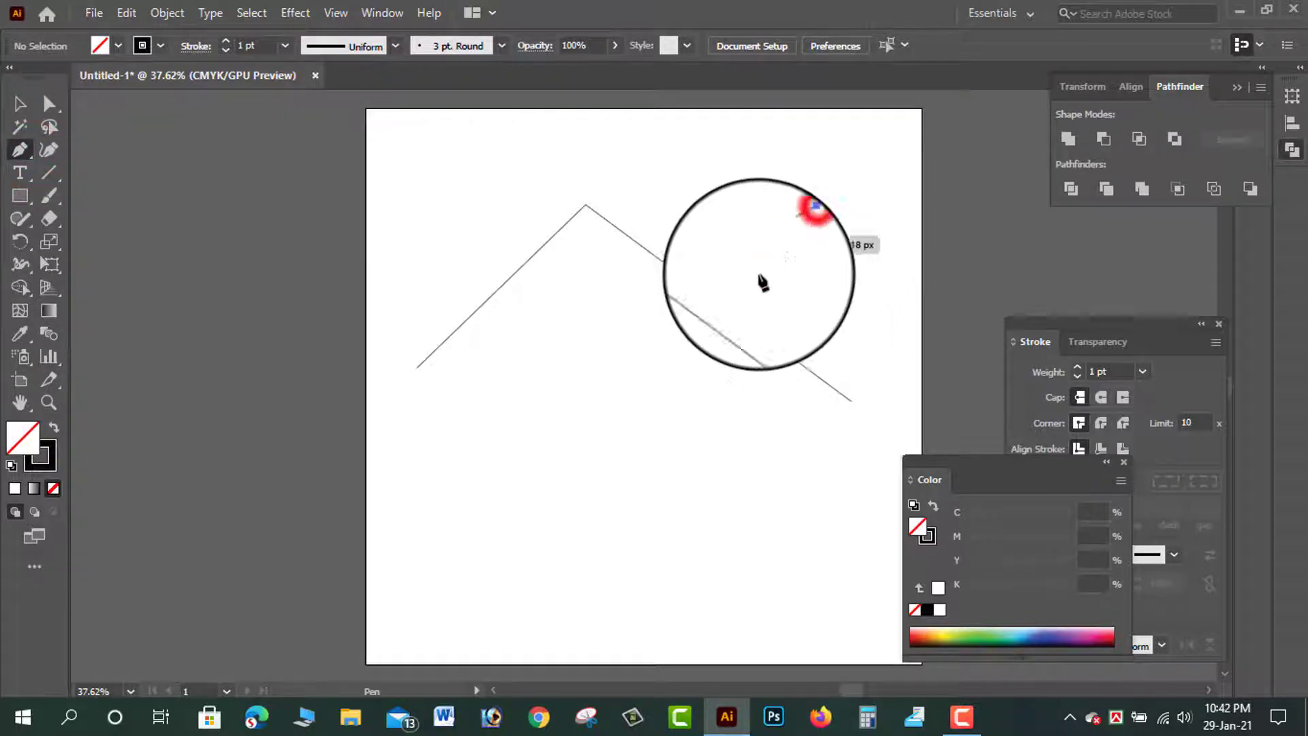
click(720, 465)
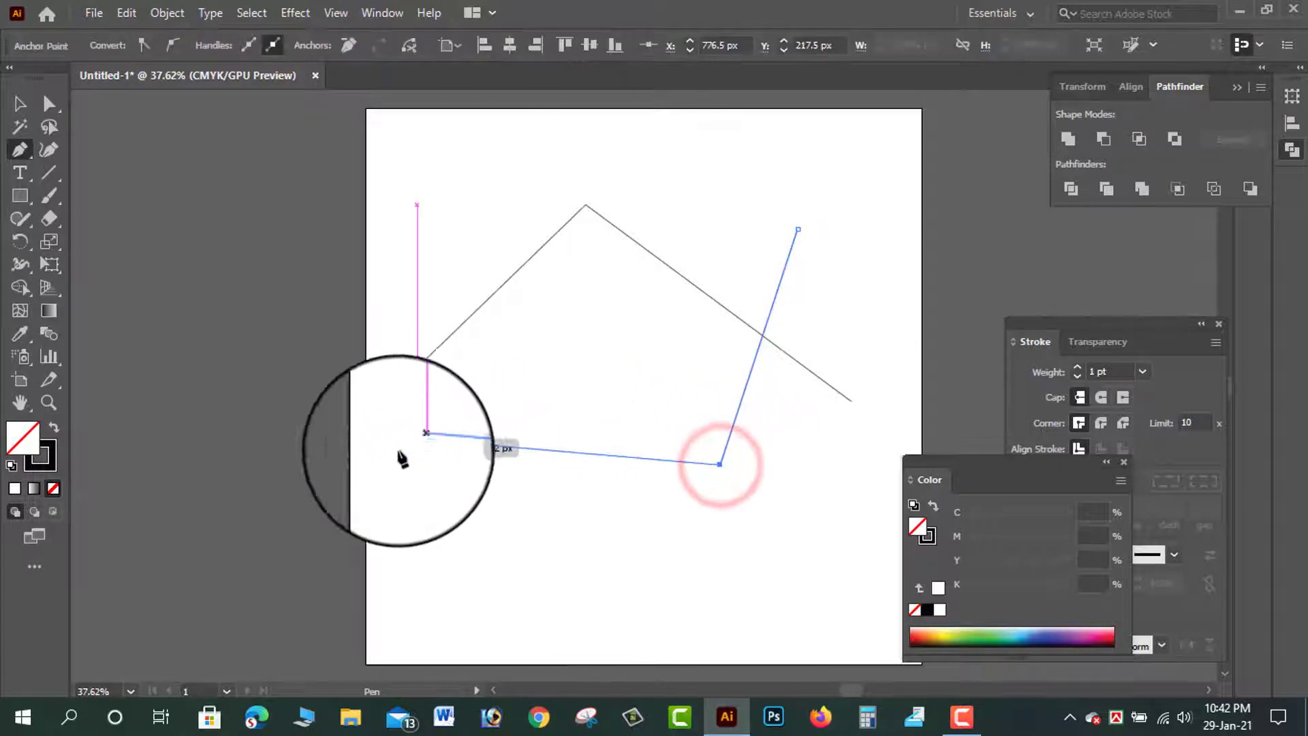
mouse_move(349, 471)
mouse_down()
mouse_move(183, 620)
mouse_move(199, 624)
mouse_up()
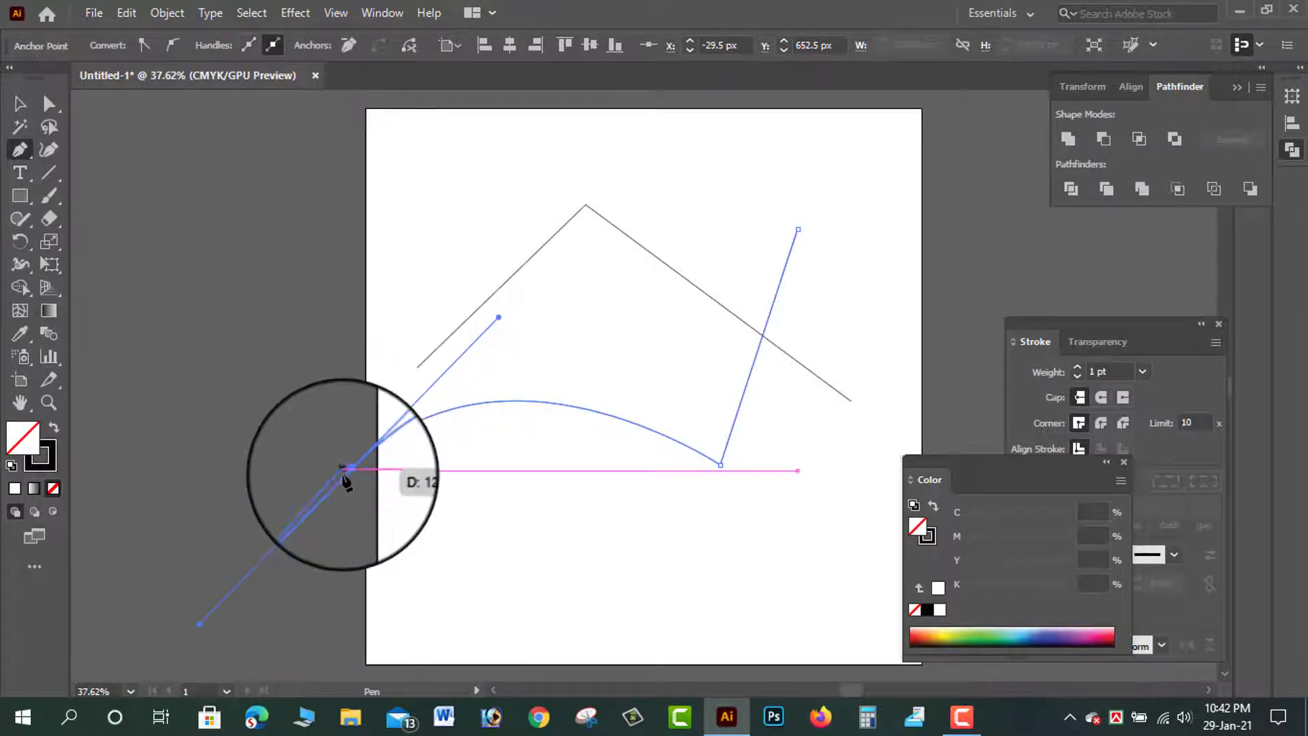
click(349, 470)
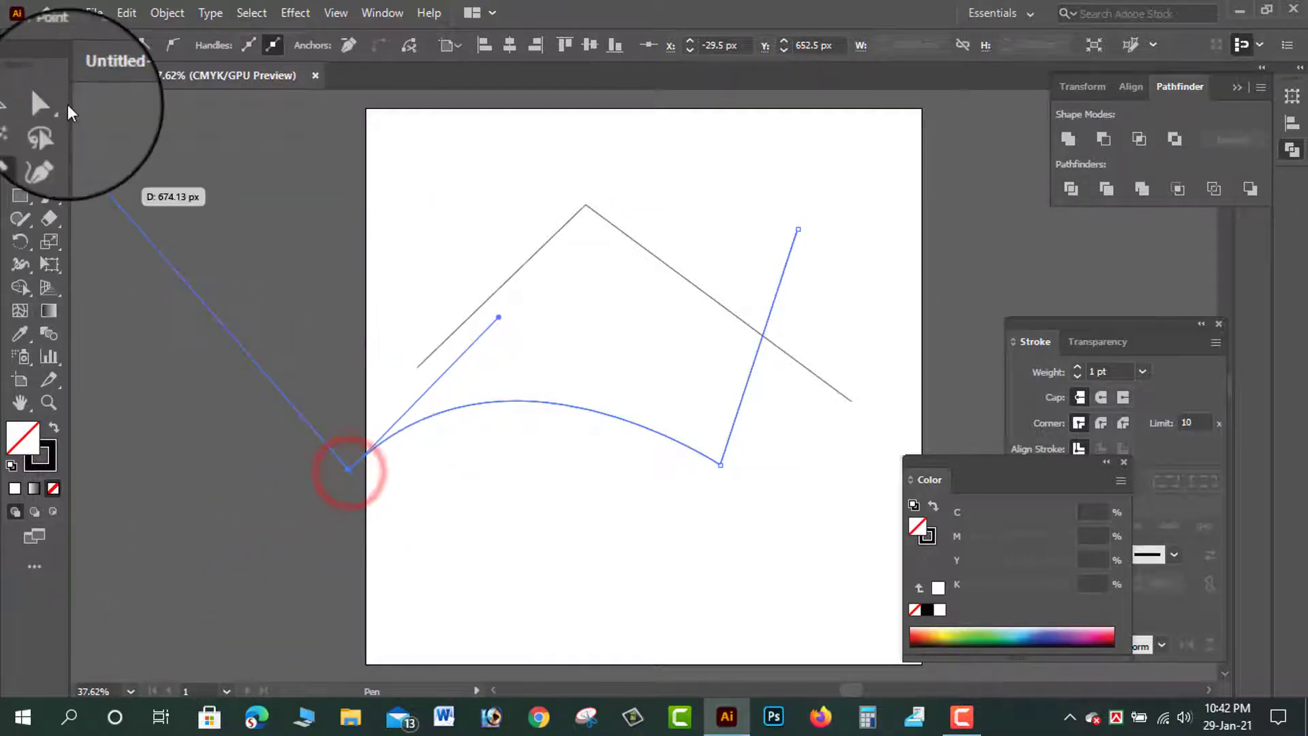
click(15, 103)
drag(453, 175, 562, 246)
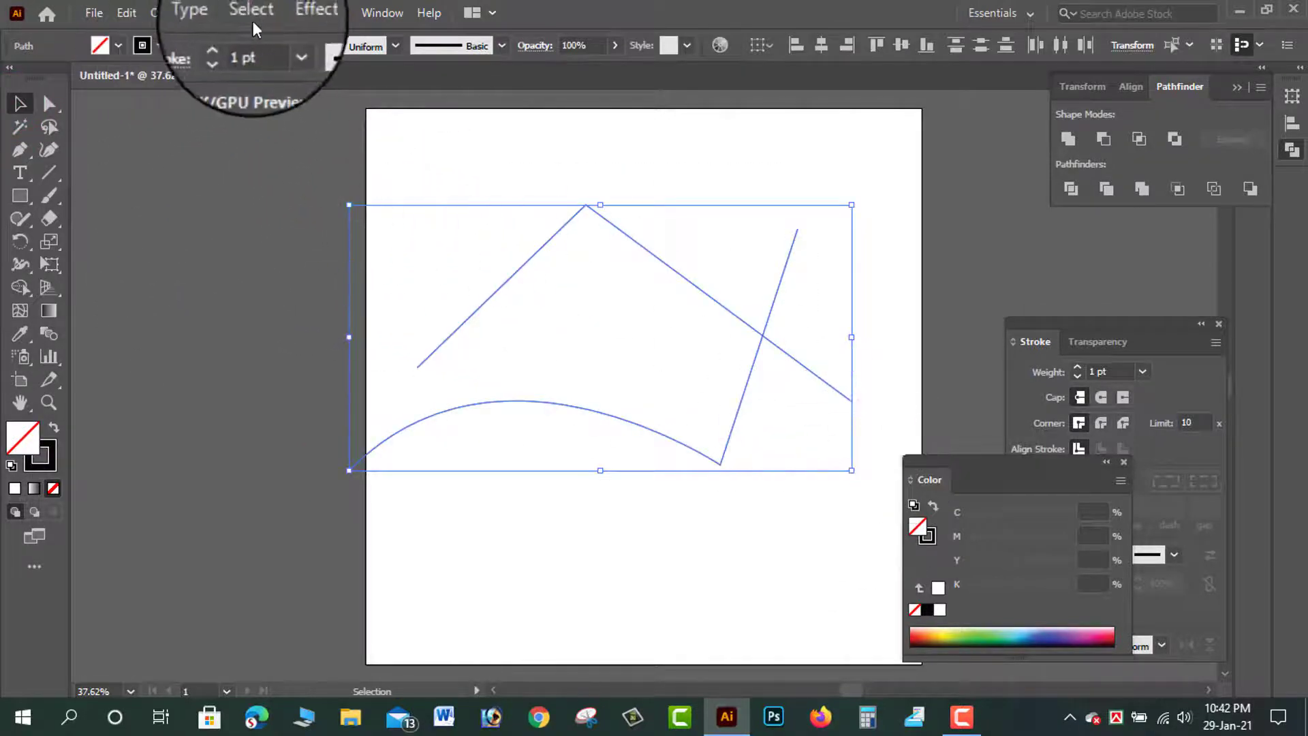
Give both house paths a 60 pt stroke weight.
click(285, 45)
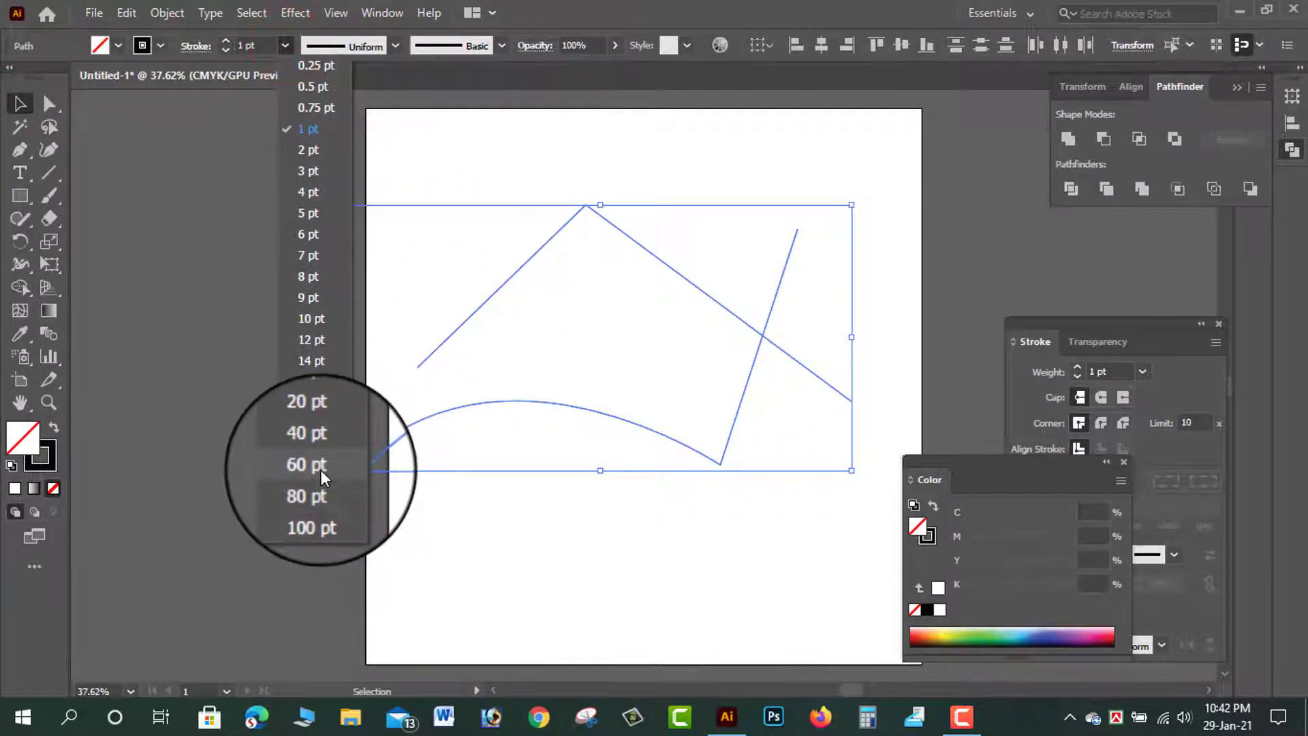
click(330, 466)
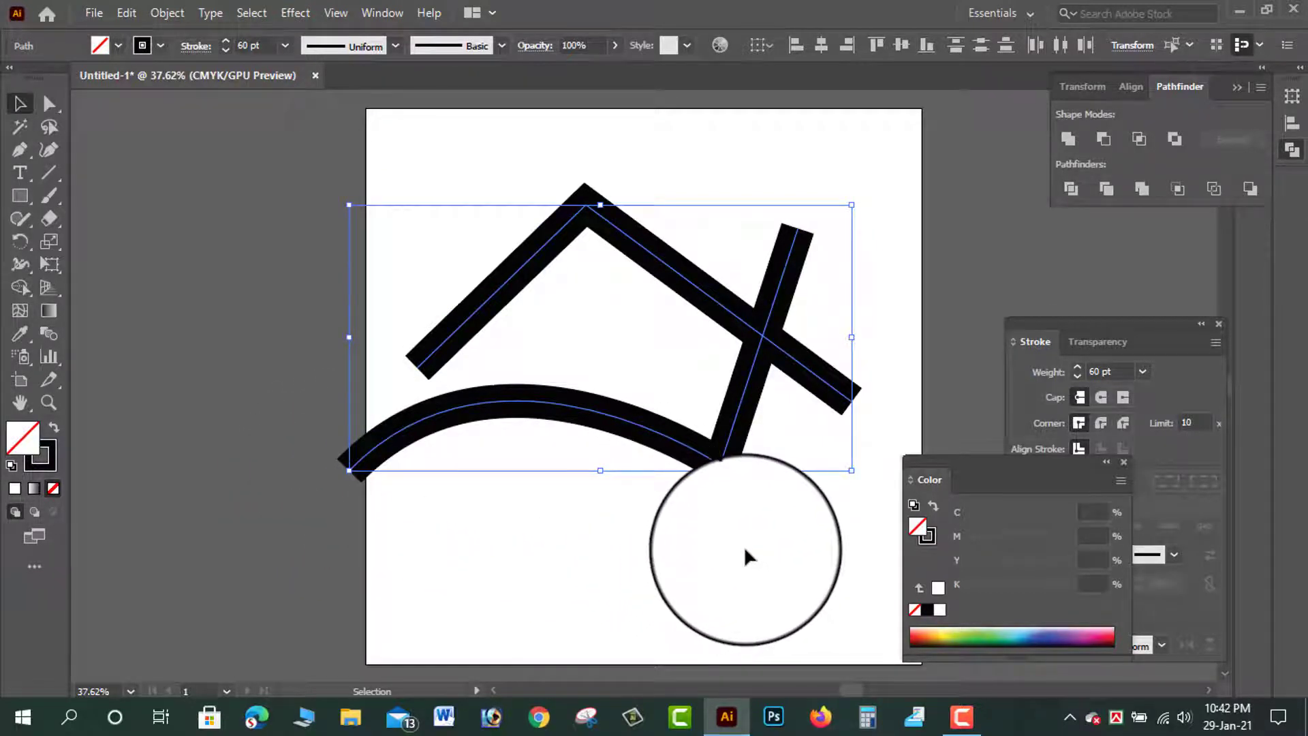
click(746, 556)
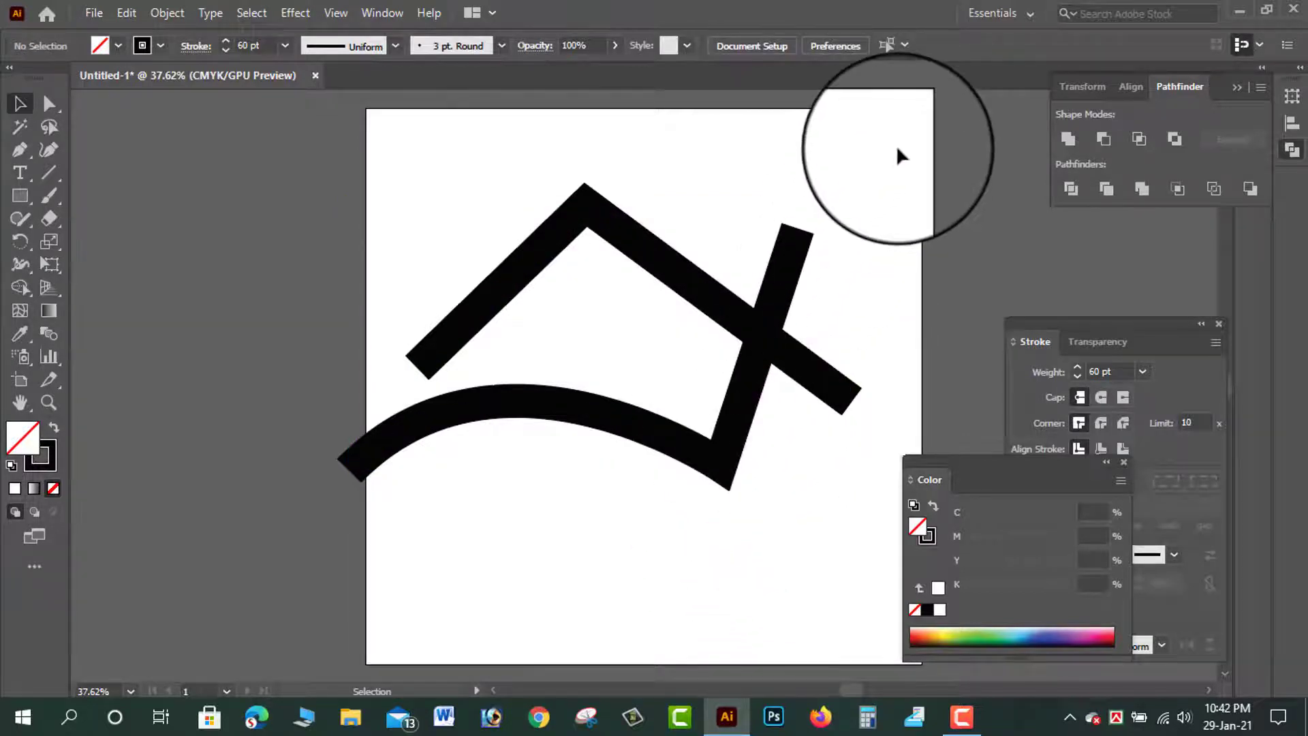
Expand the stroked paths with Fill and Stroke into solid black shapes.
drag(897, 145, 482, 458)
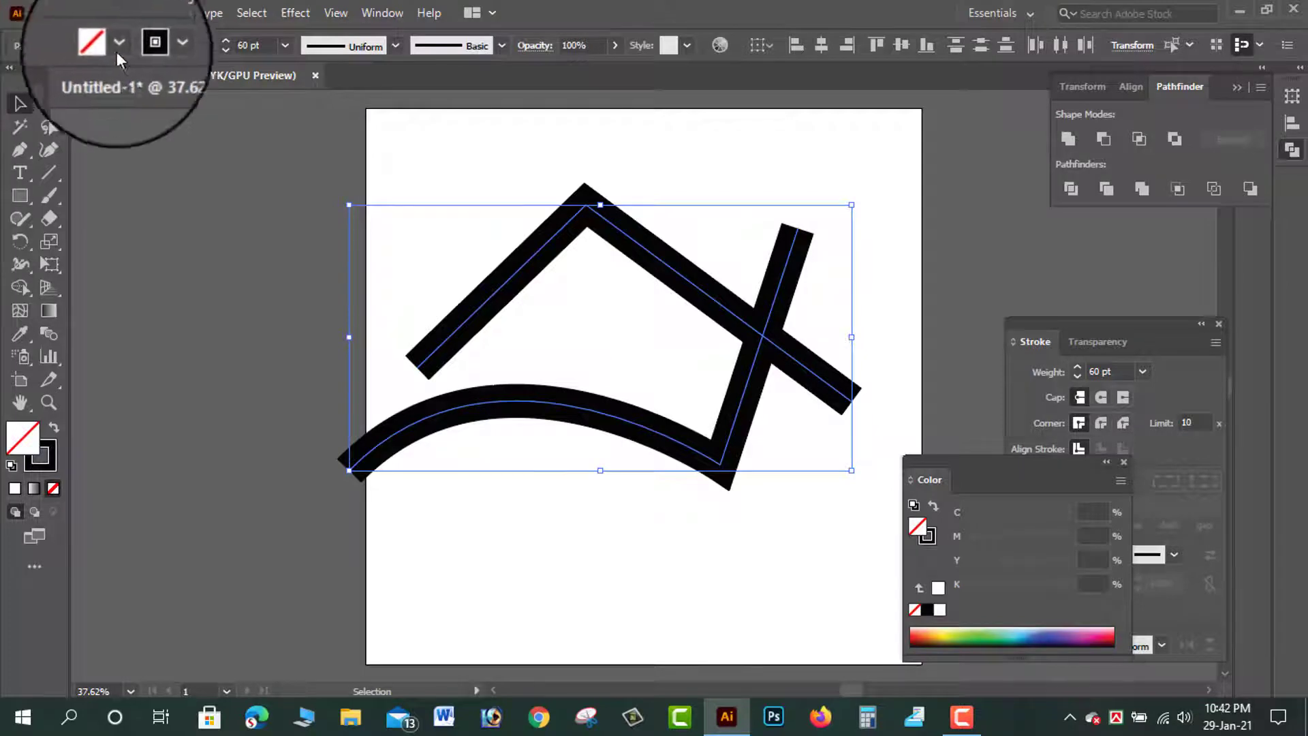
click(167, 13)
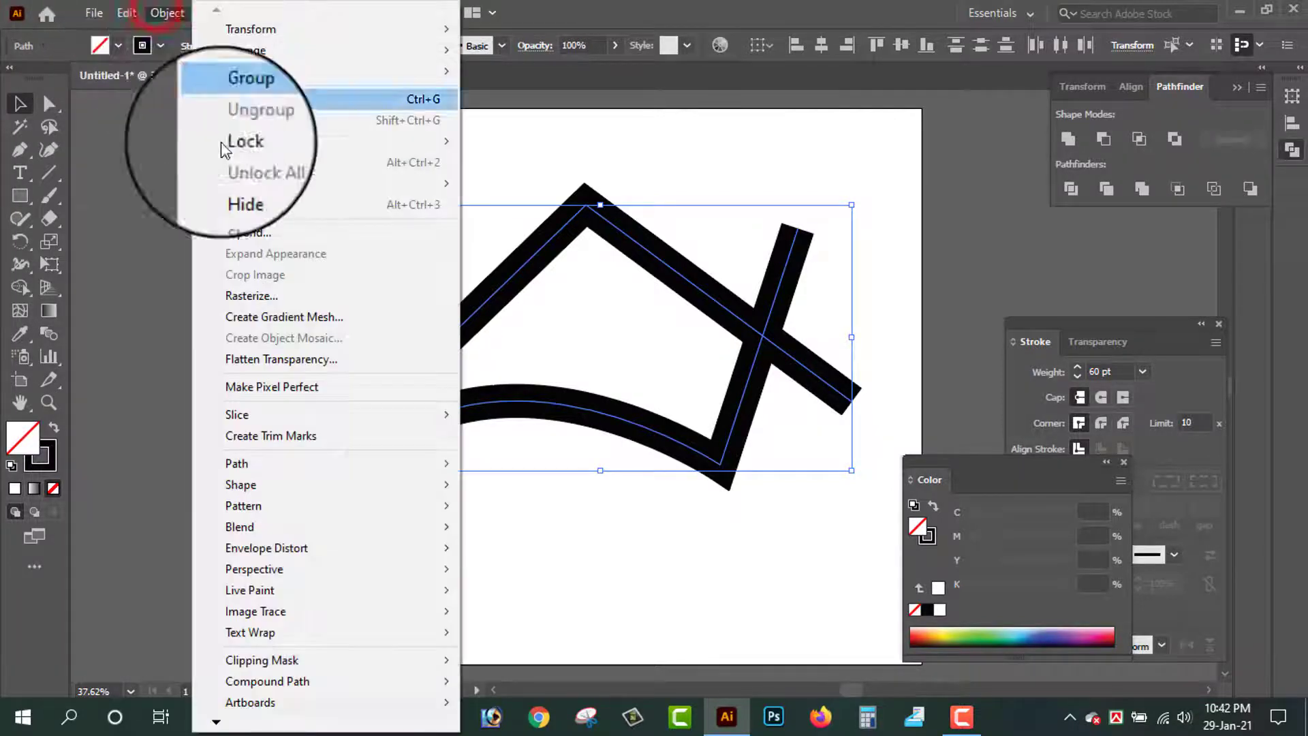
click(235, 232)
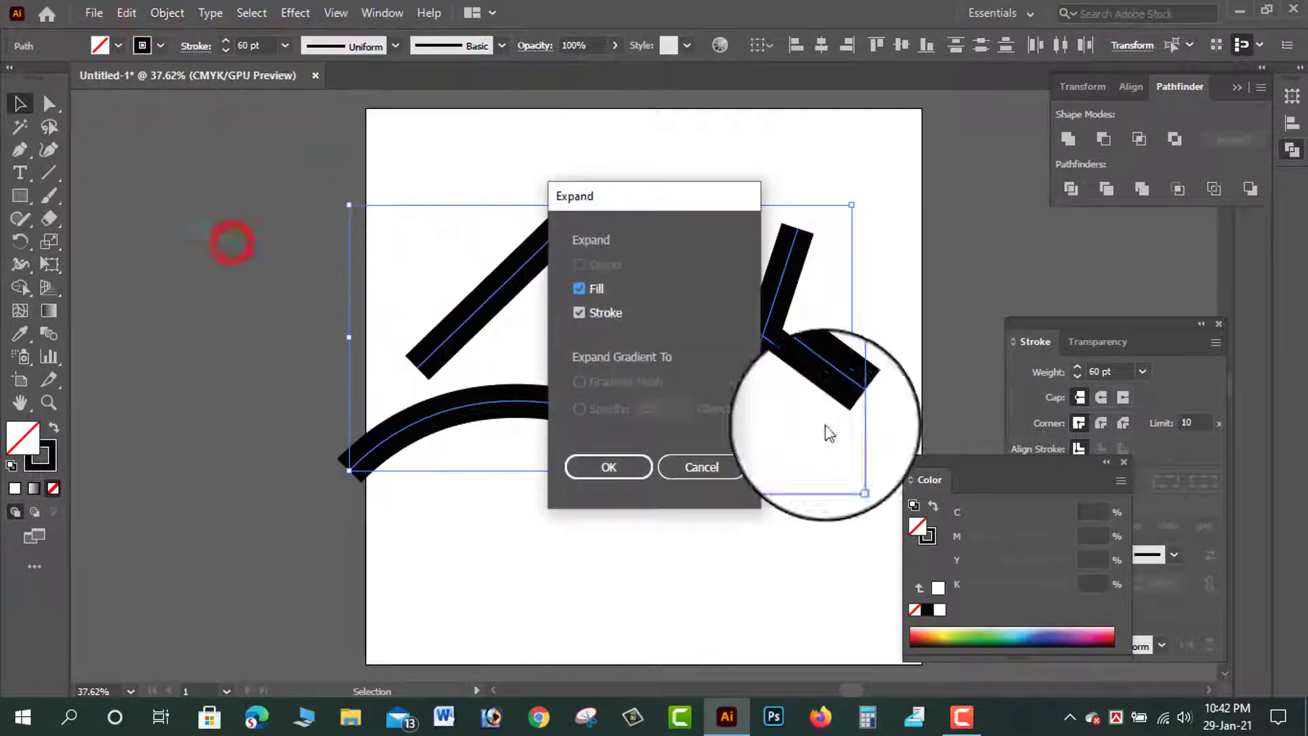
click(608, 467)
click(804, 132)
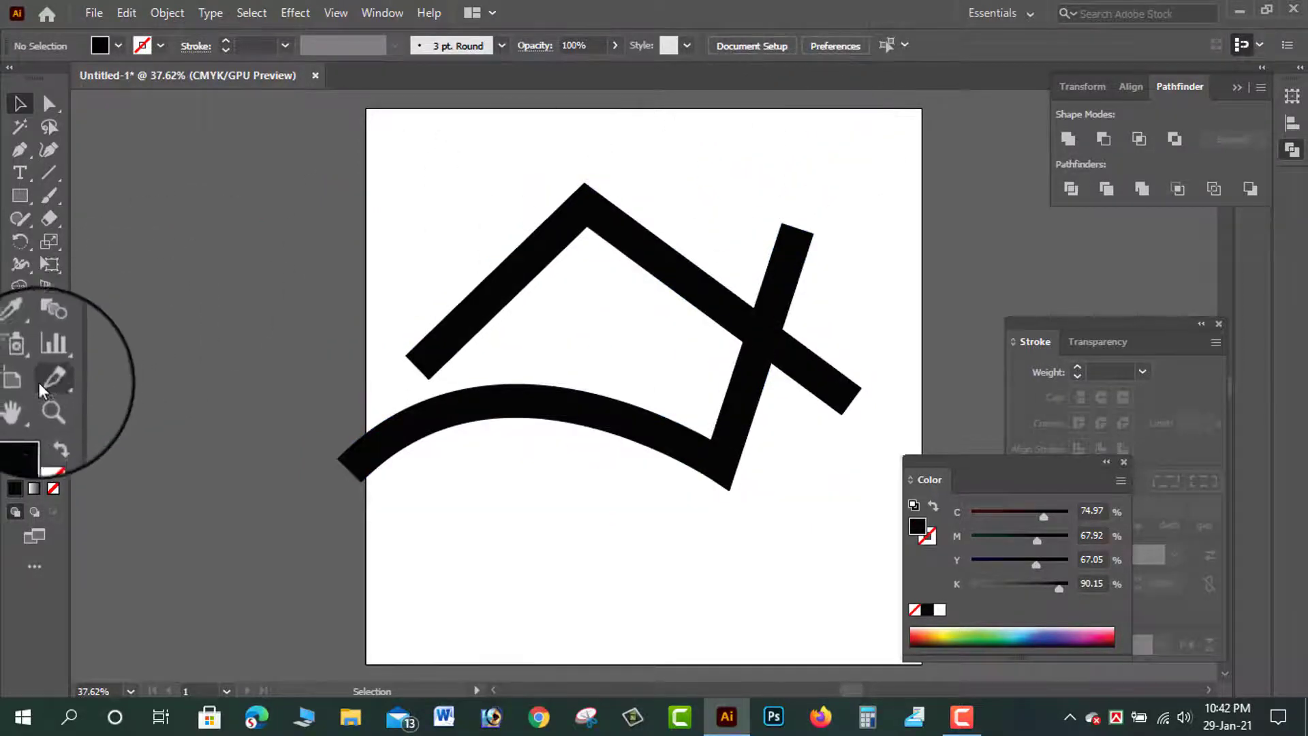
Zoom in on the house and show the rulers.
click(30, 400)
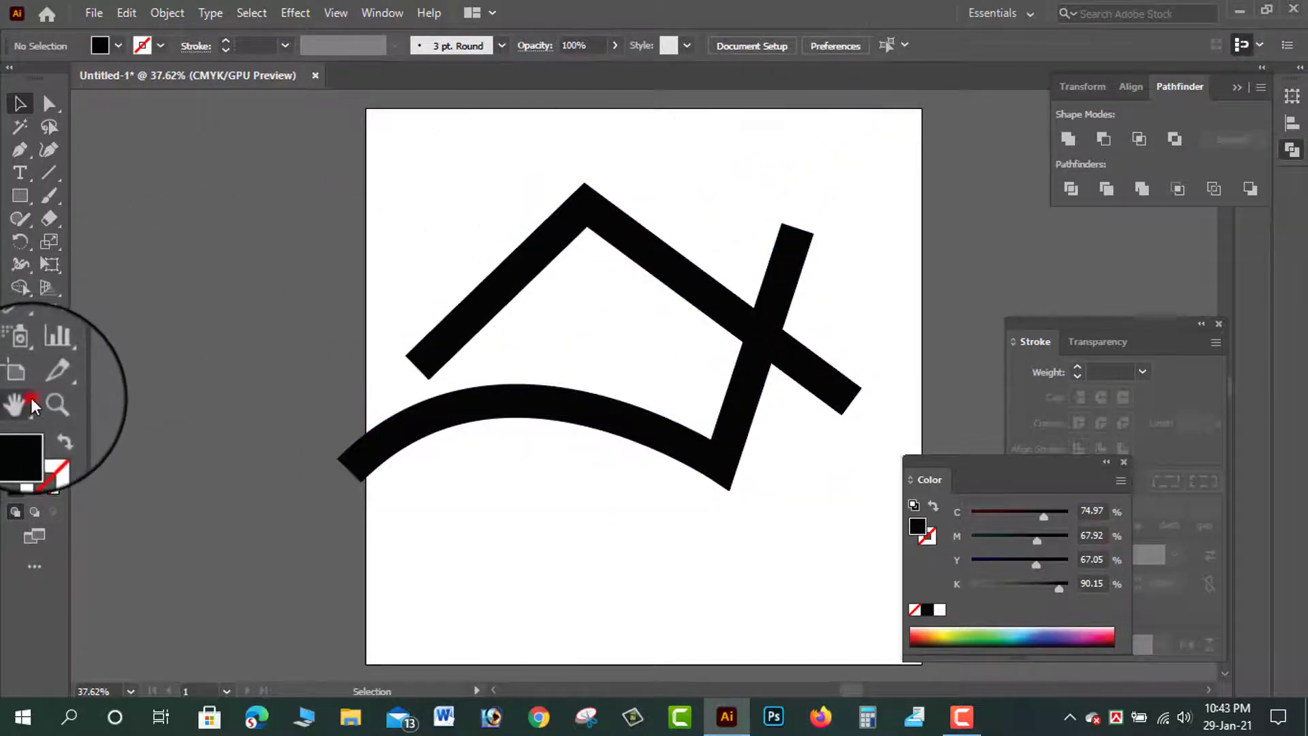
drag(602, 359, 557, 362)
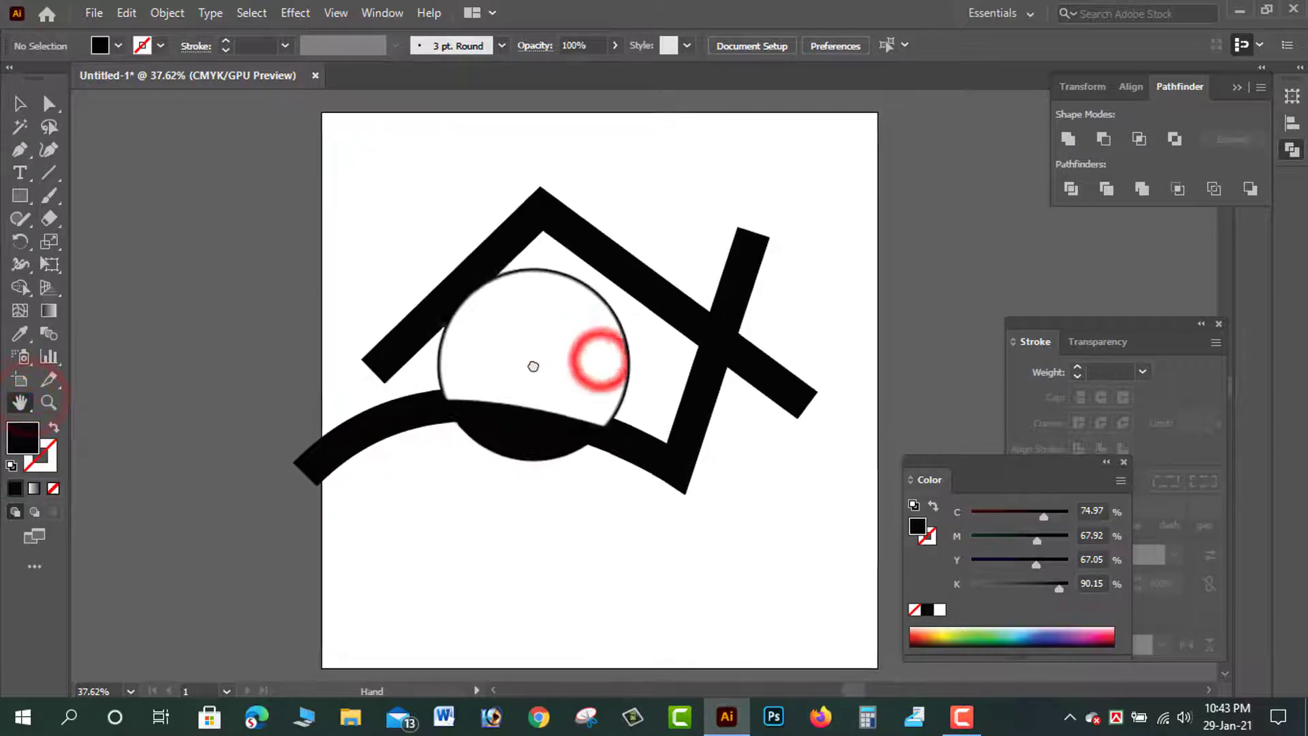
click(47, 403)
click(696, 353)
click(485, 297)
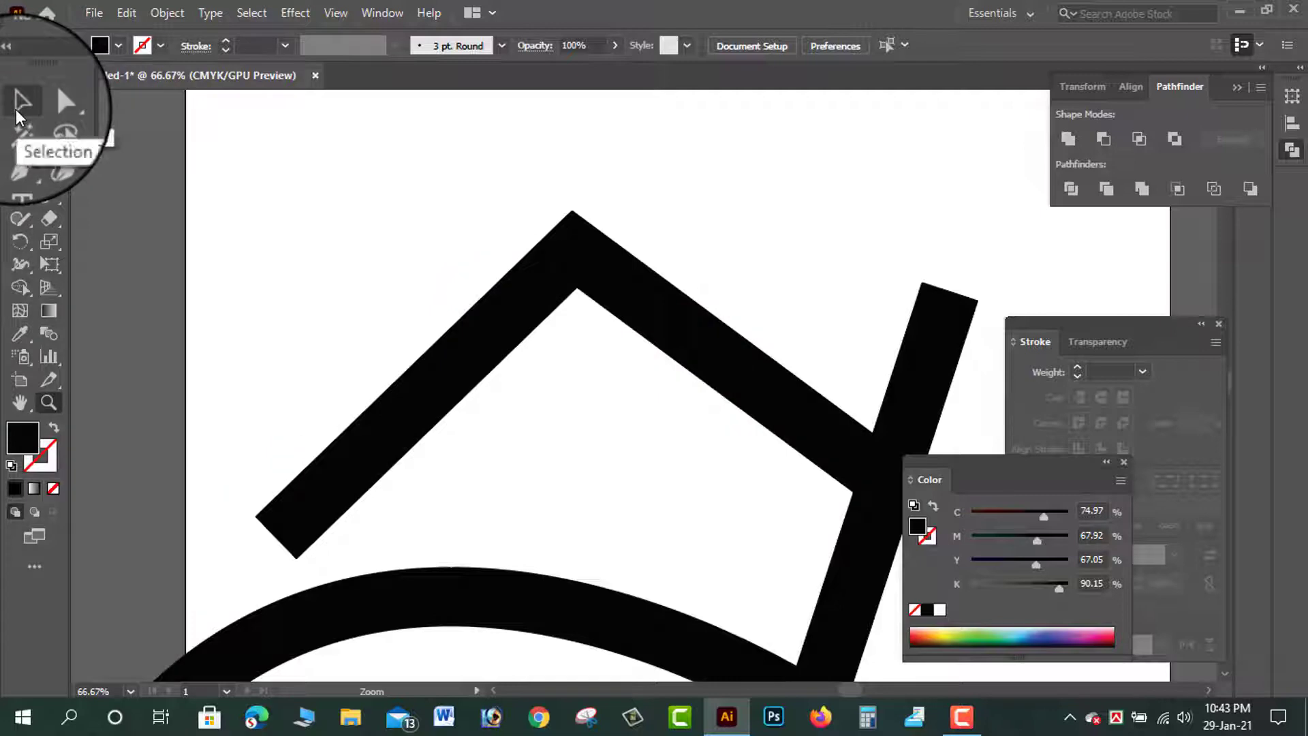
click(21, 102)
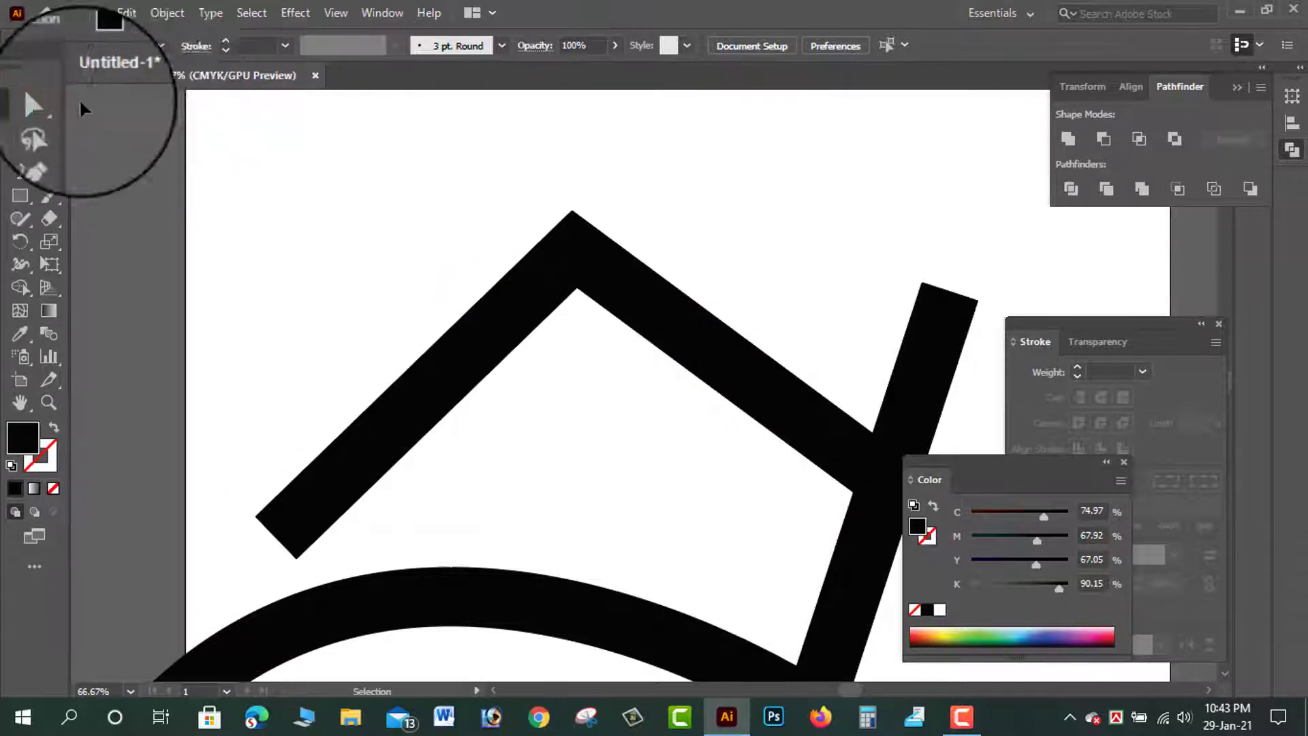
click(337, 13)
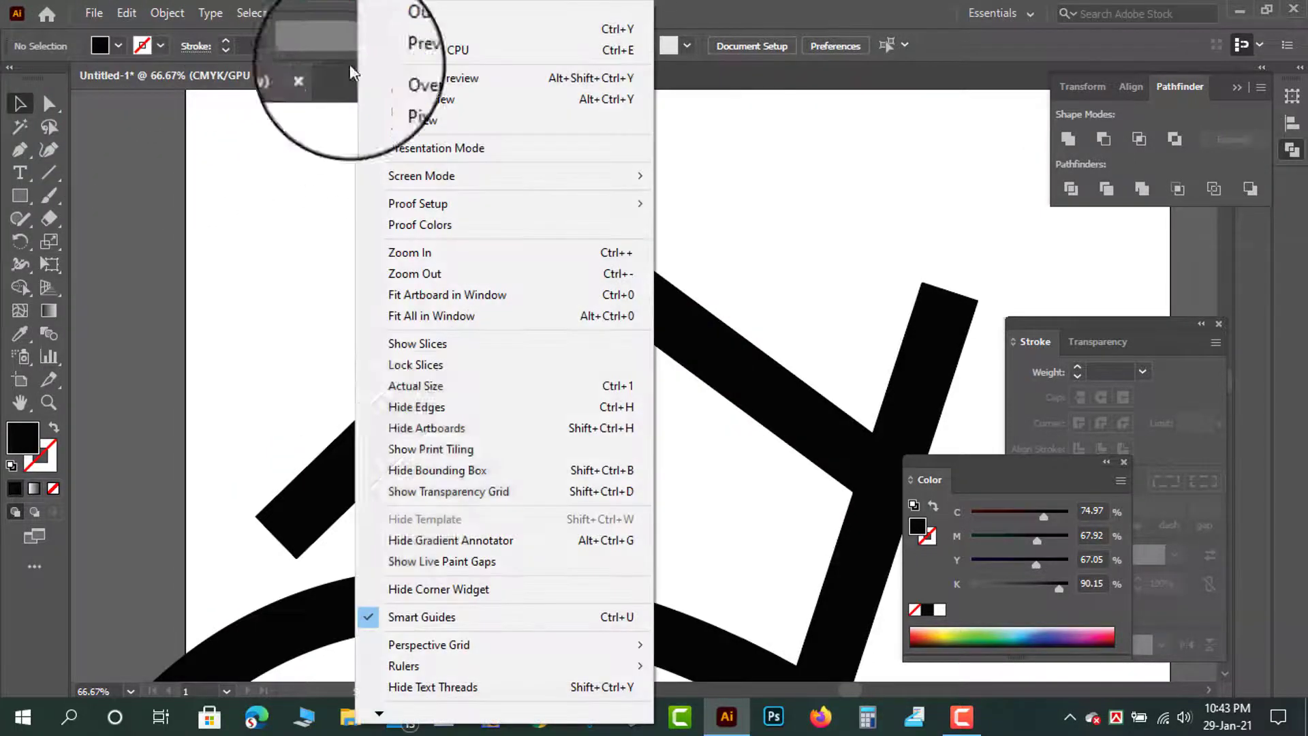
click(430, 665)
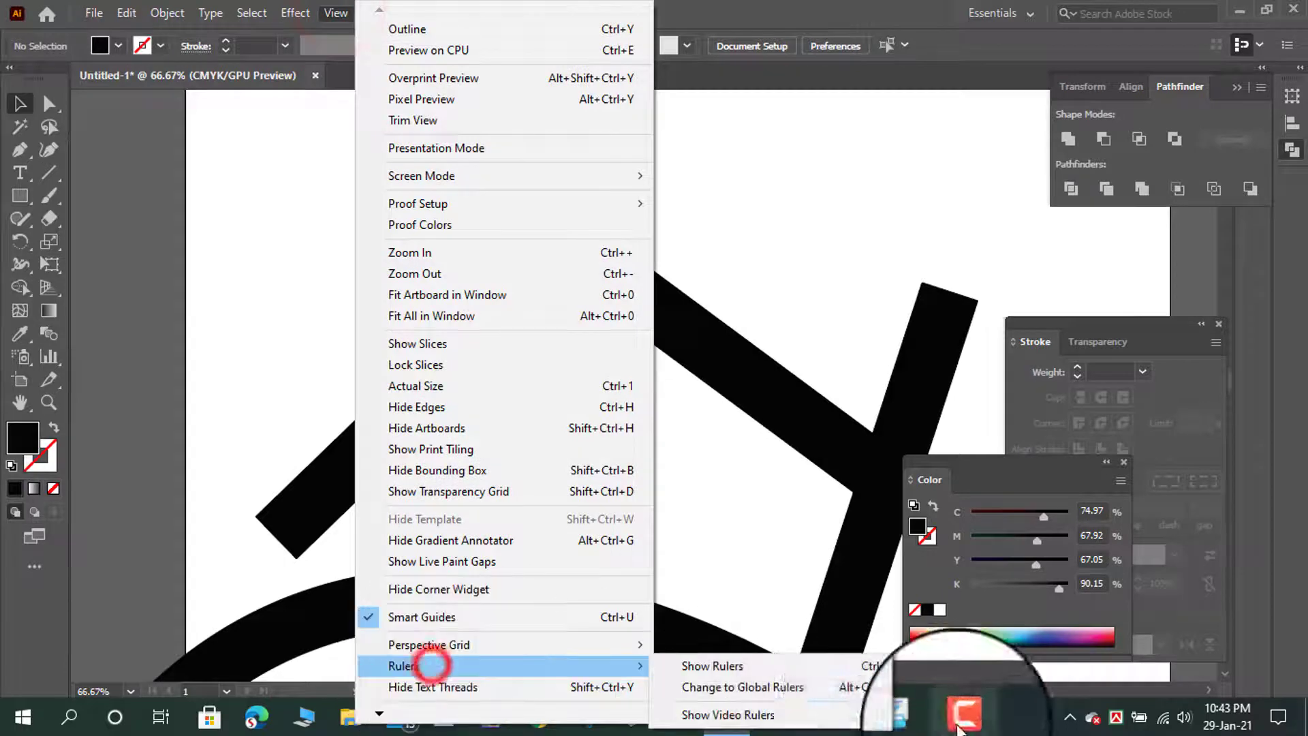
click(789, 673)
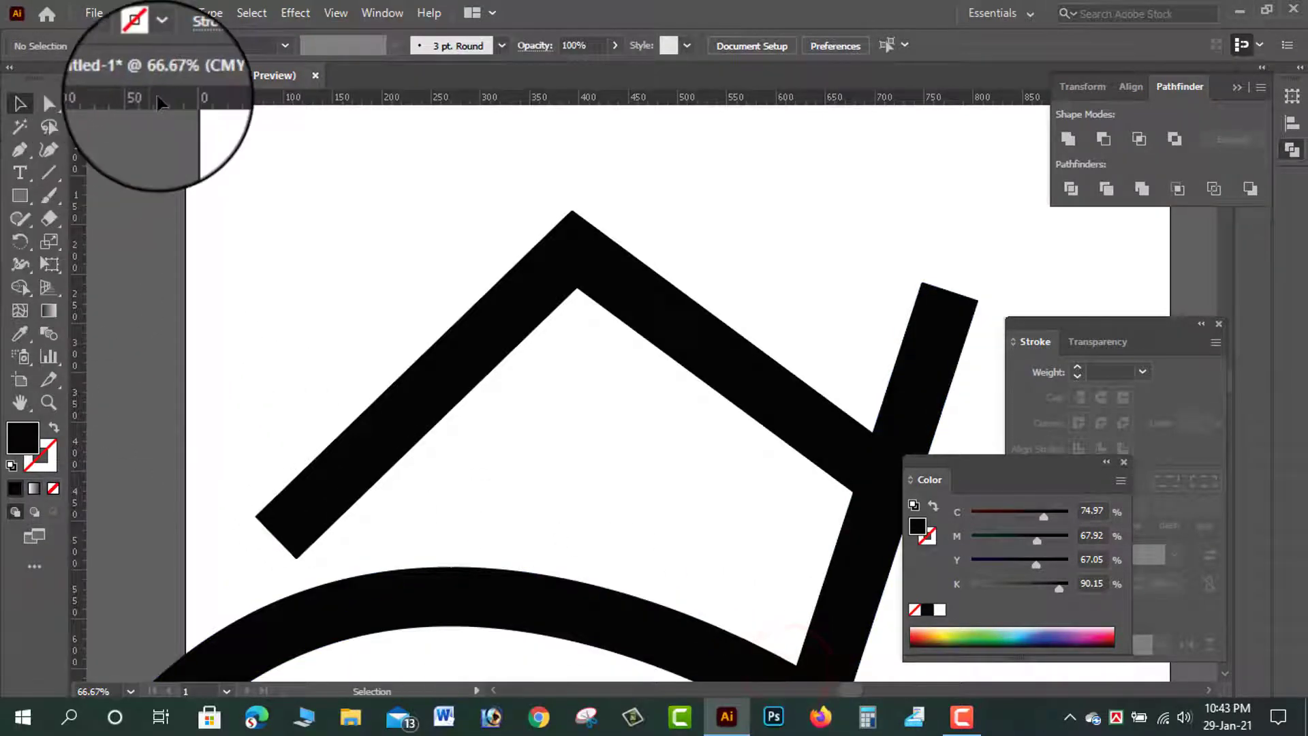
Drag a horizontal guide from the top ruler to just below the roof's left end.
drag(158, 102, 262, 521)
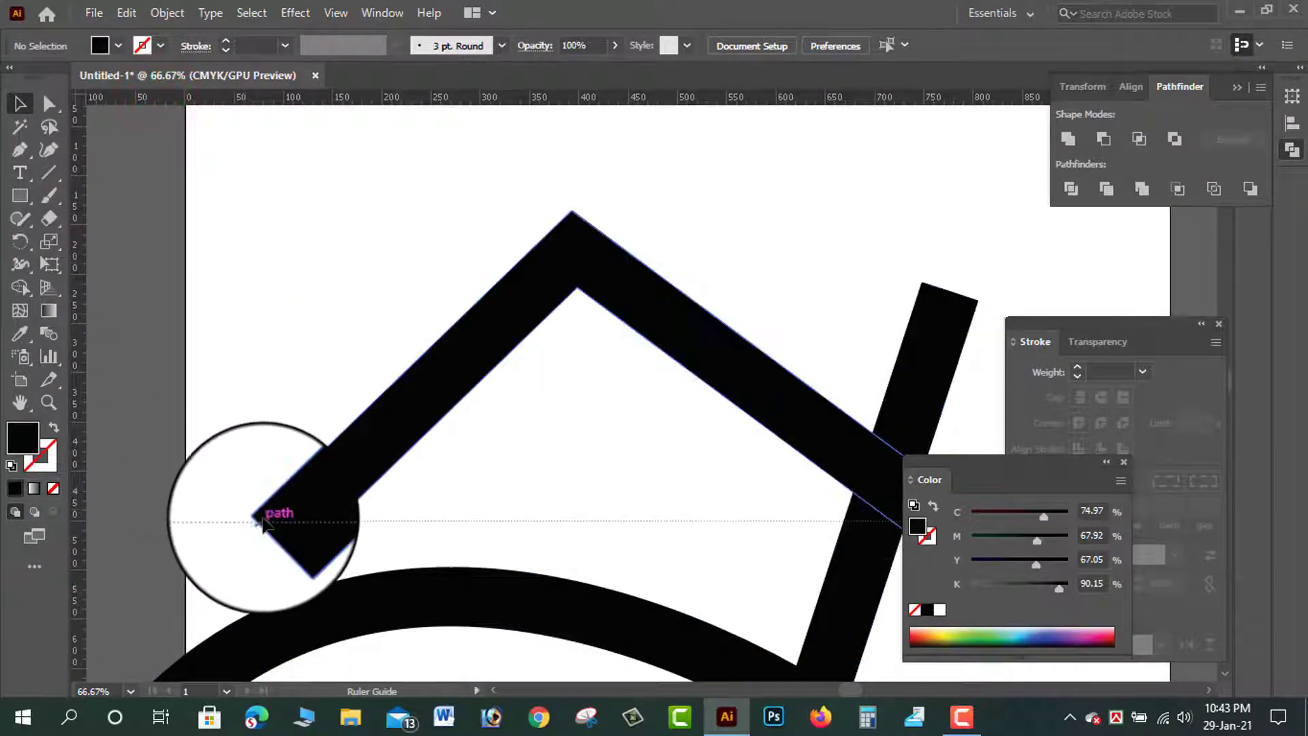
mouse_move(263, 521)
mouse_down()
mouse_move(269, 512)
mouse_move(272, 564)
mouse_up()
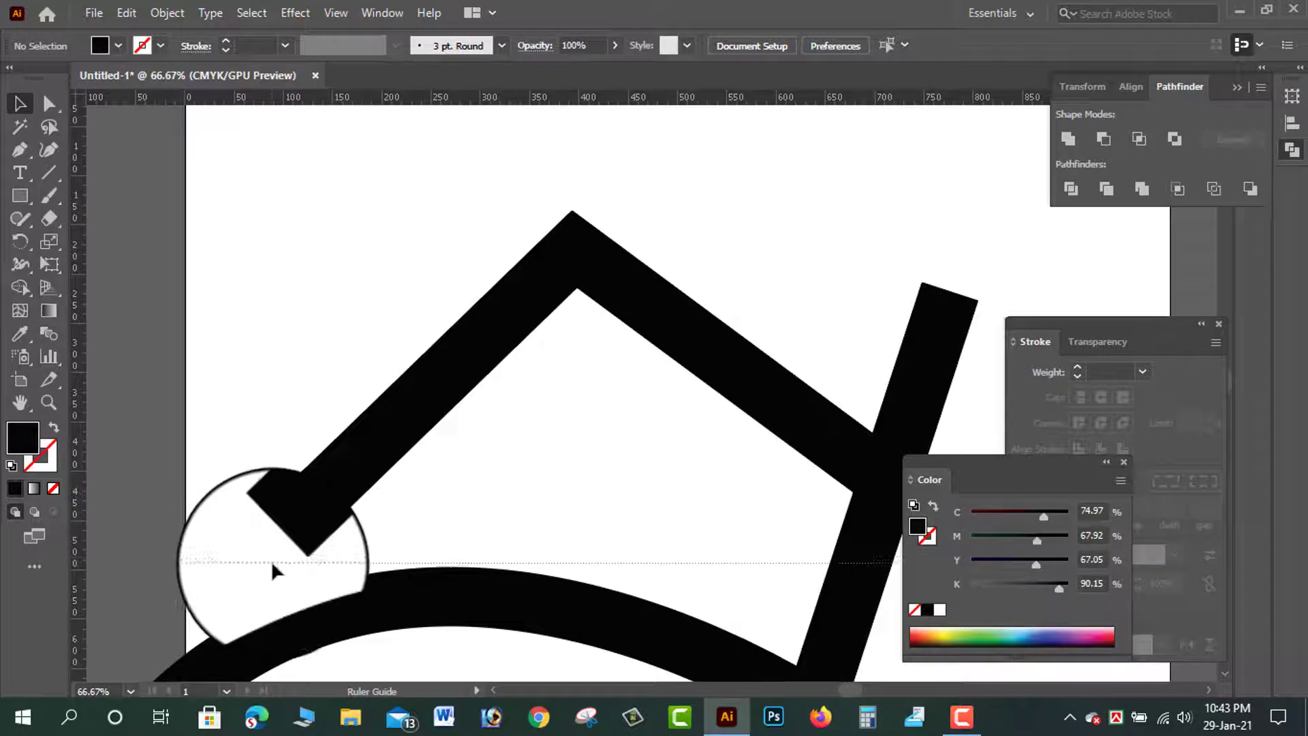
drag(272, 564, 270, 560)
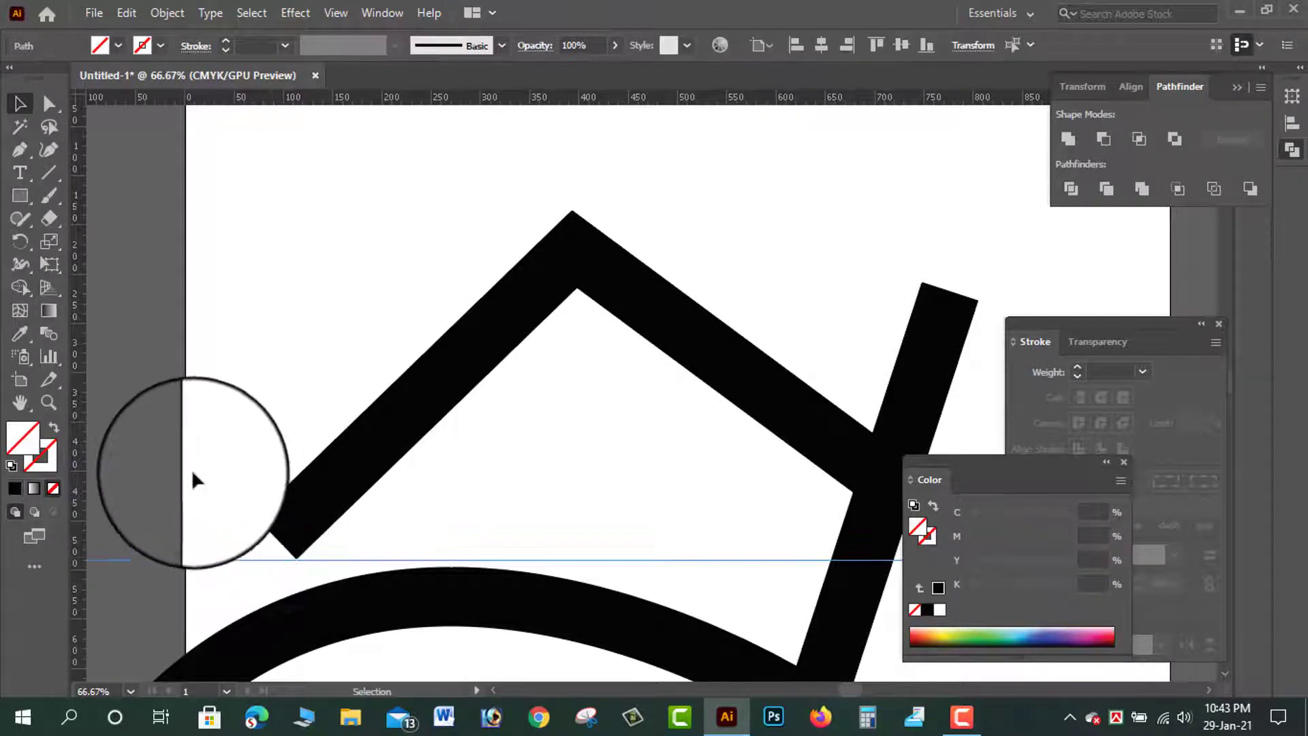
Drag the roof's left end anchor down onto the guide.
click(47, 105)
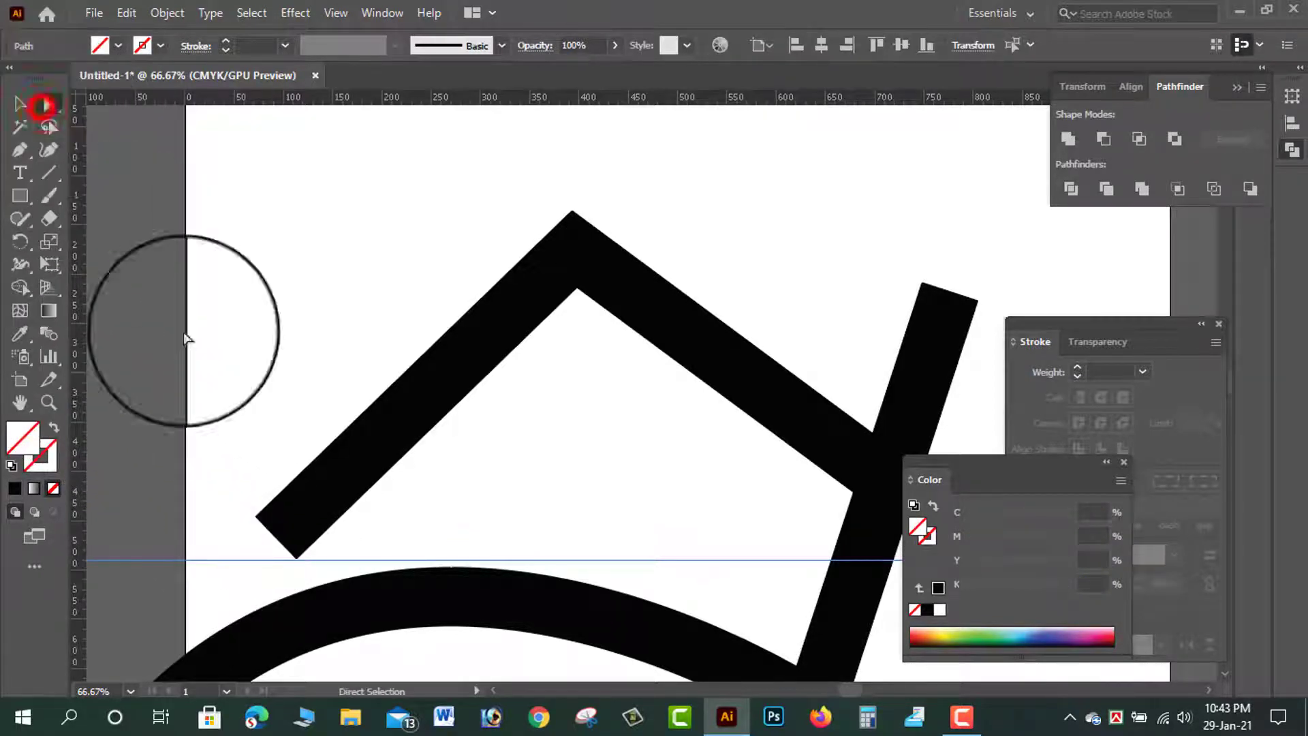
click(255, 517)
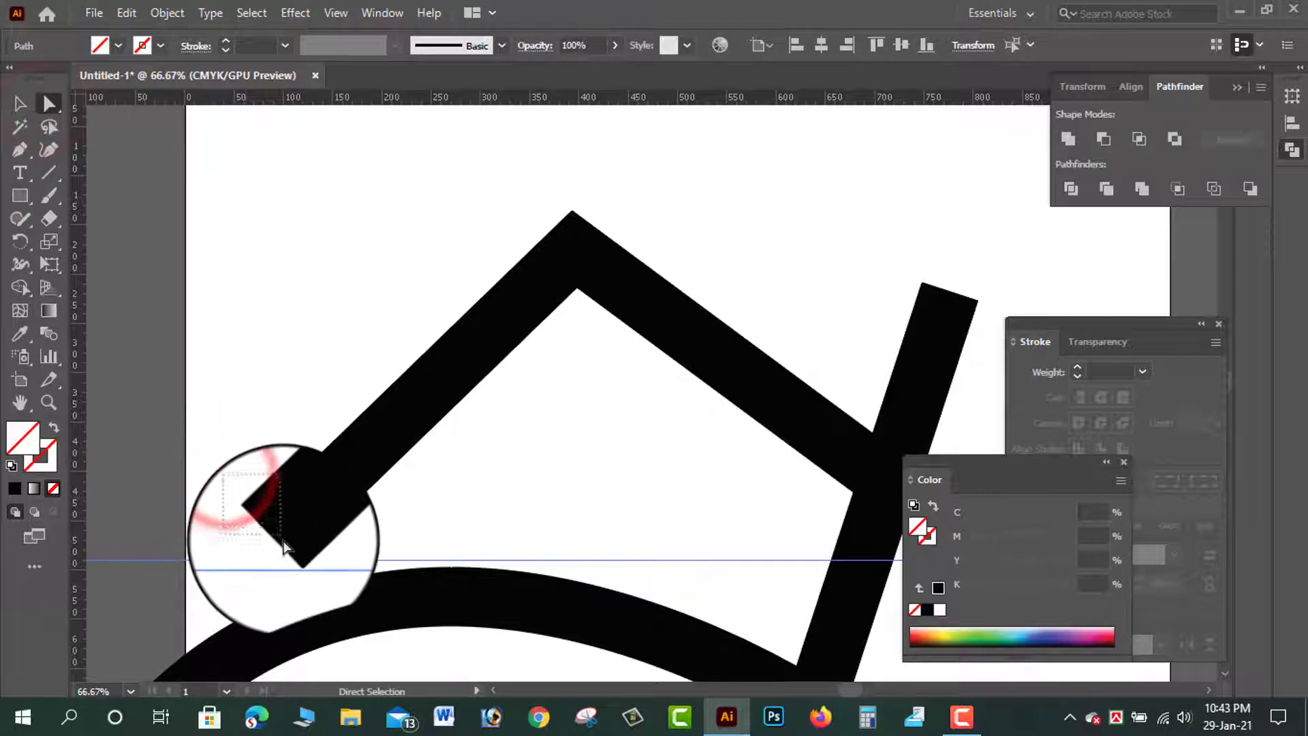
drag(256, 517, 224, 549)
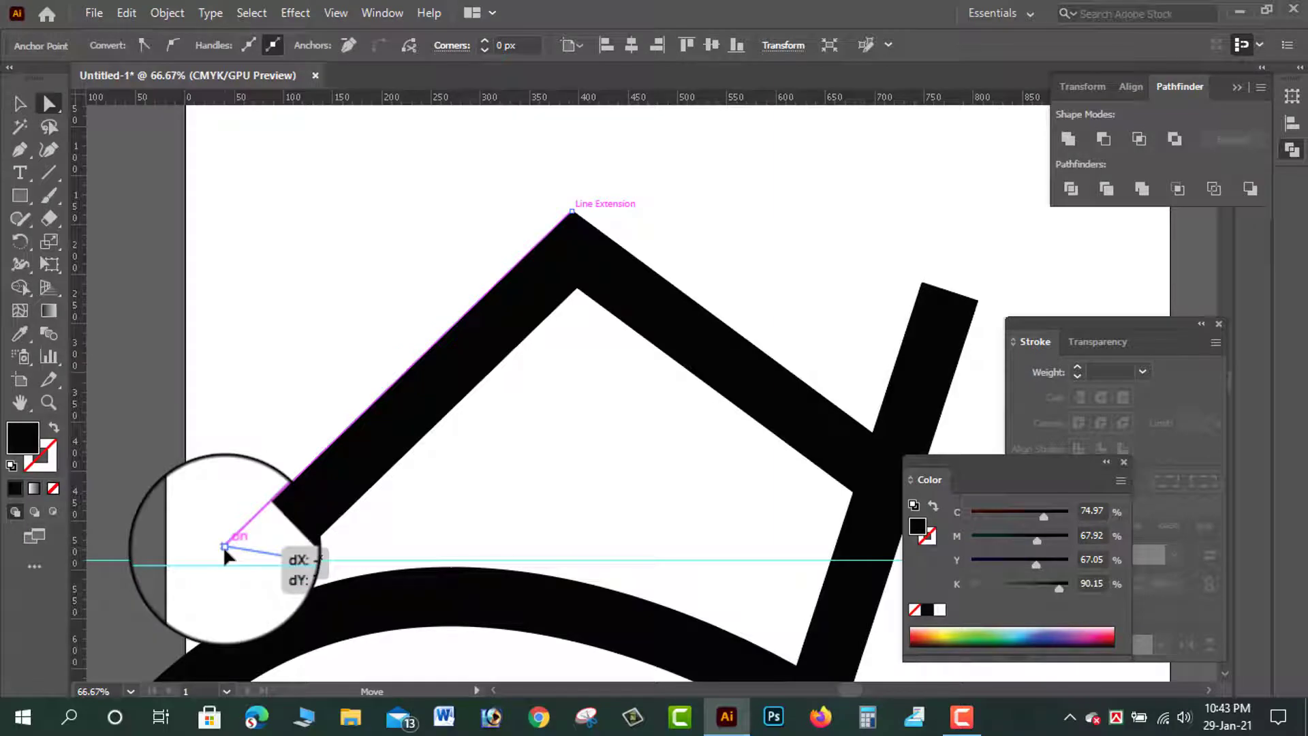
drag(225, 549, 216, 554)
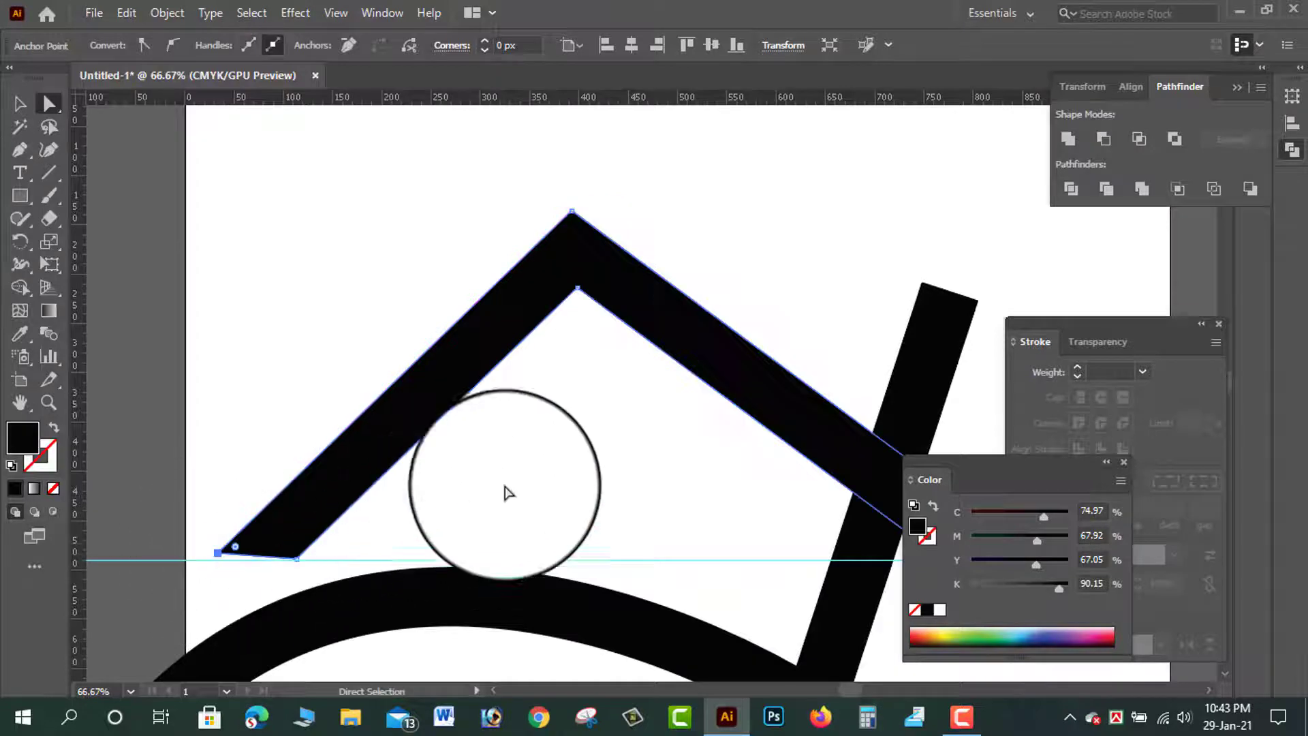
click(528, 479)
Lower the guide and drag the roof's right end anchor down onto it.
mouse_move(712, 434)
mouse_down()
mouse_move(484, 399)
mouse_move(403, 365)
mouse_move(409, 326)
mouse_up()
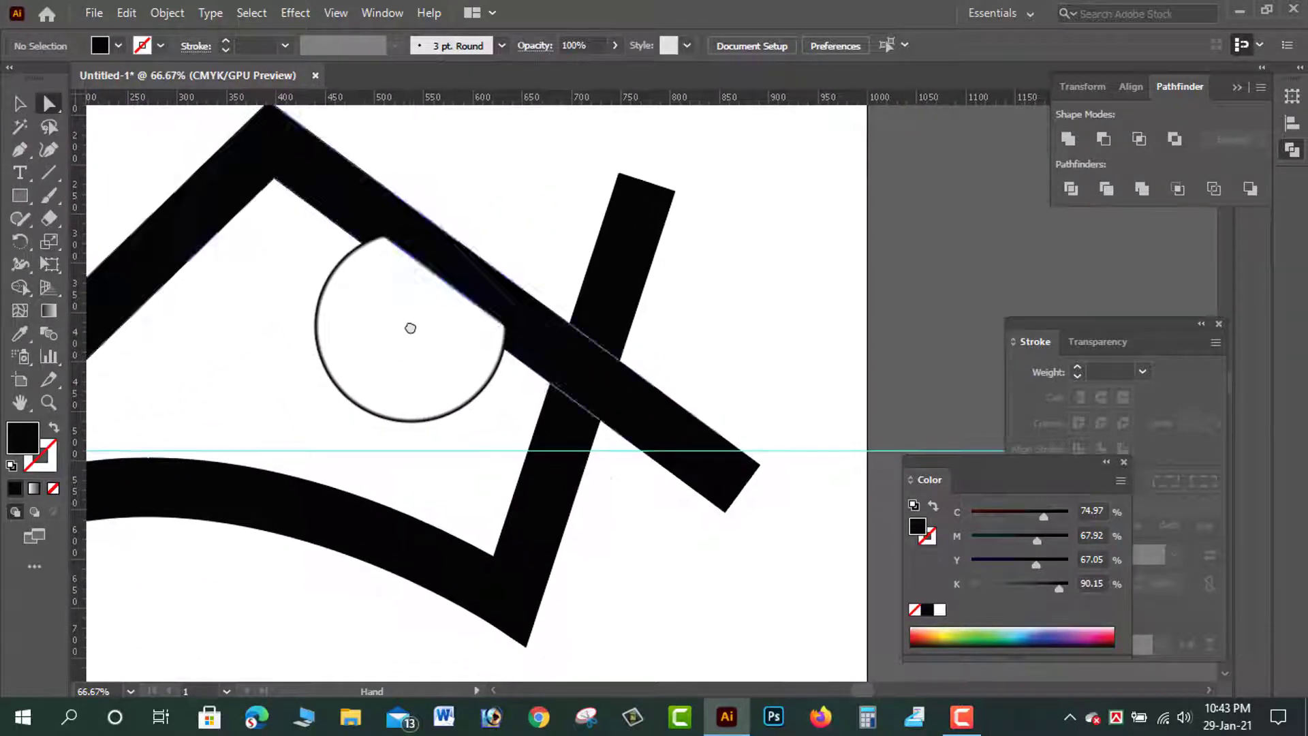
drag(795, 451, 779, 512)
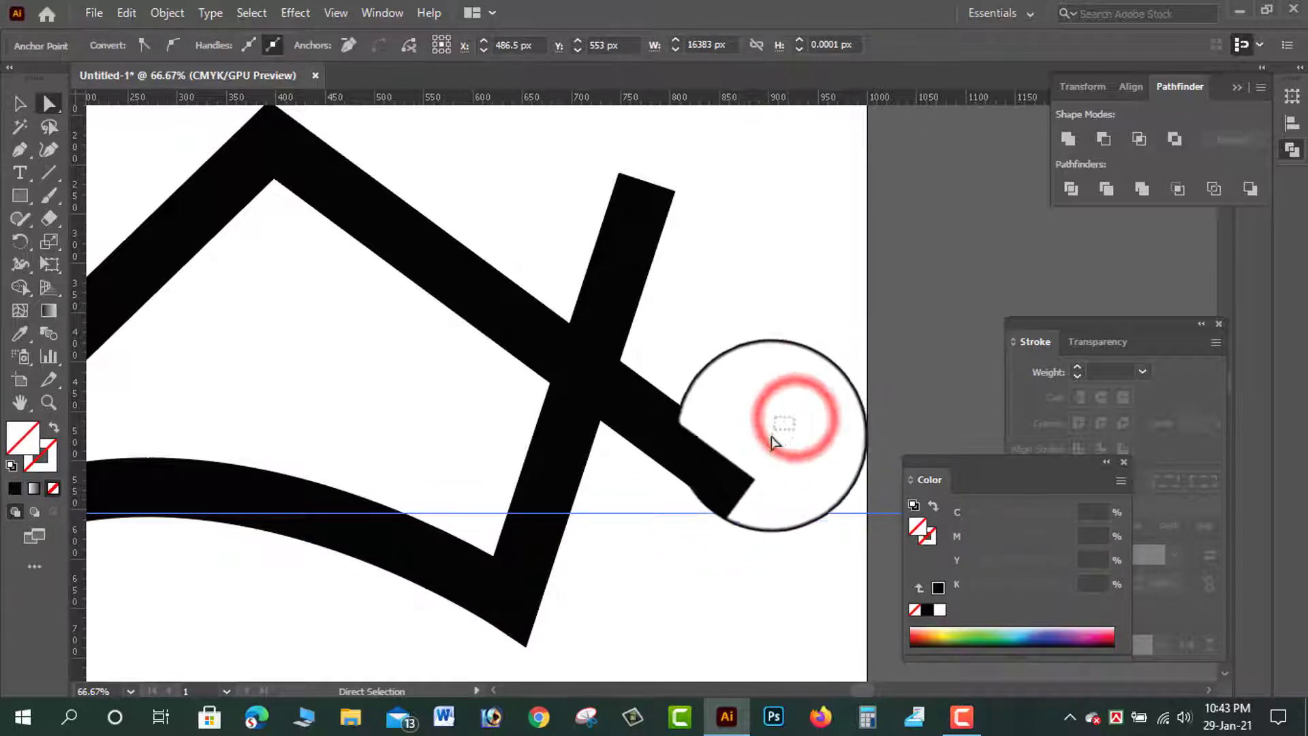
click(762, 474)
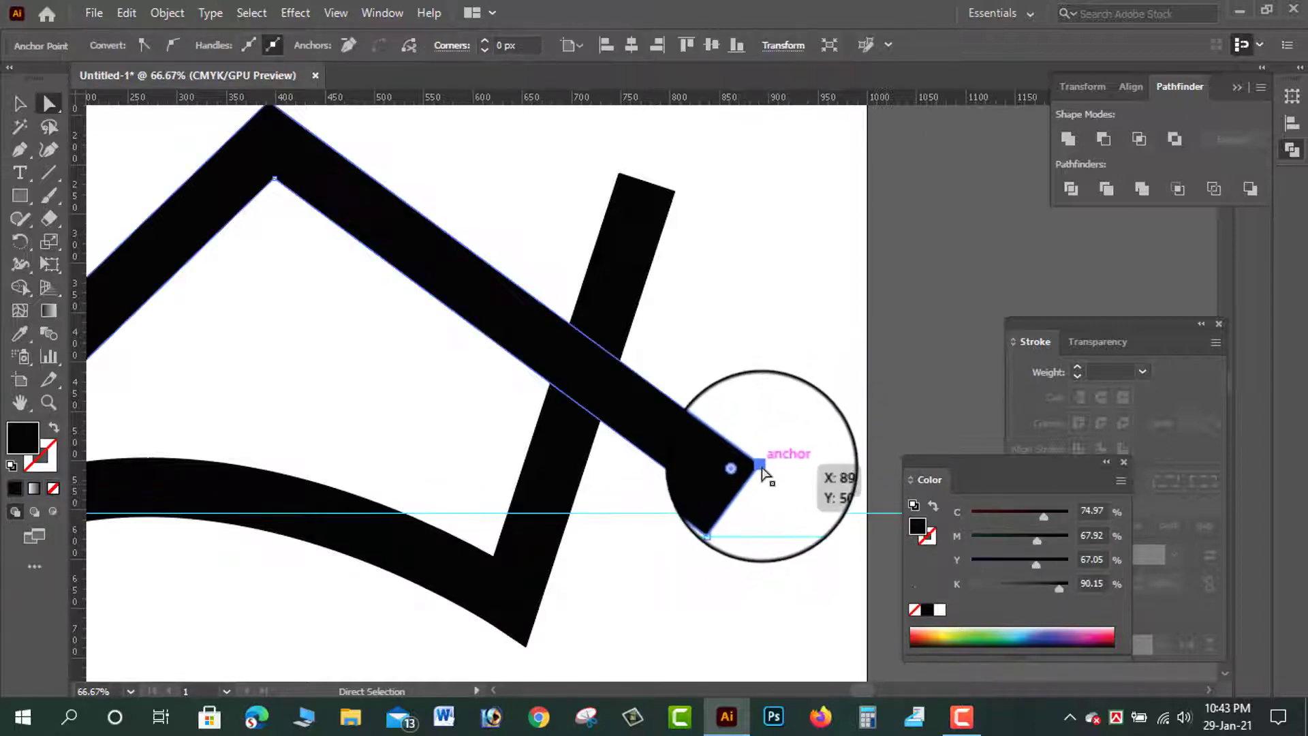
drag(759, 466, 798, 491)
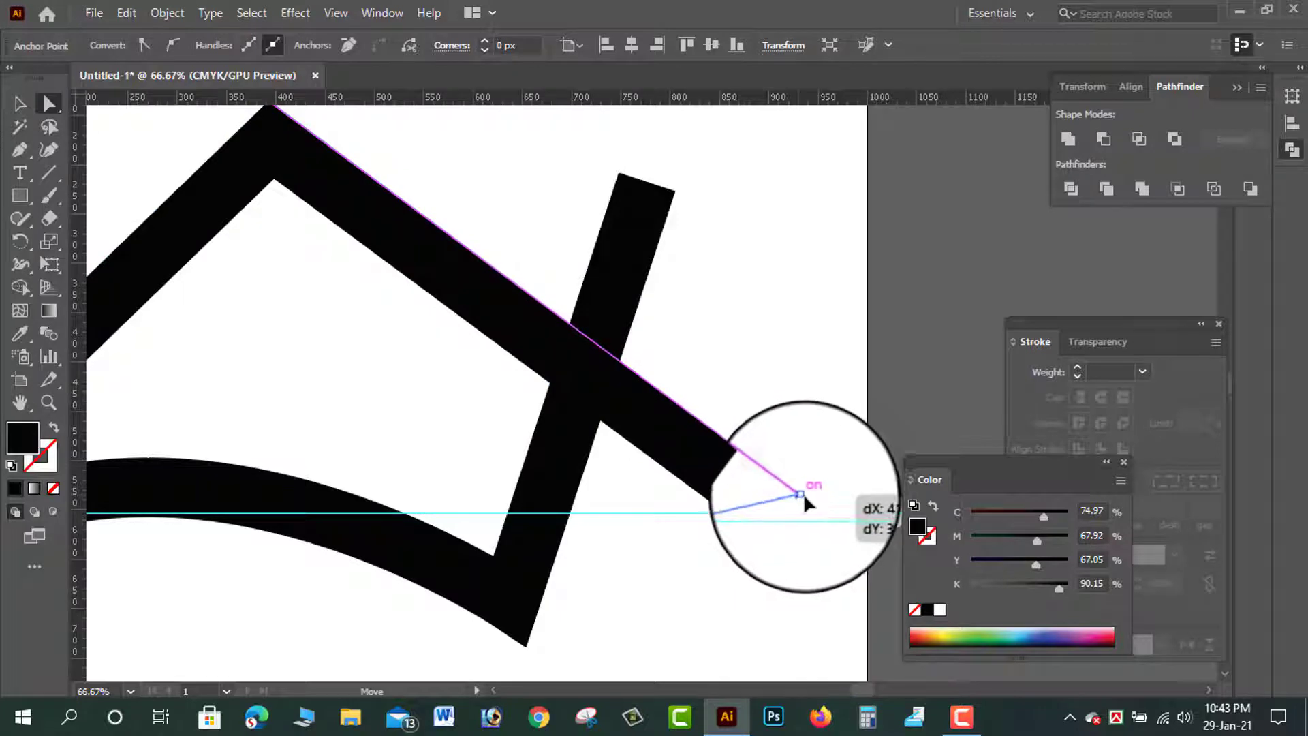
drag(798, 491, 812, 500)
click(823, 423)
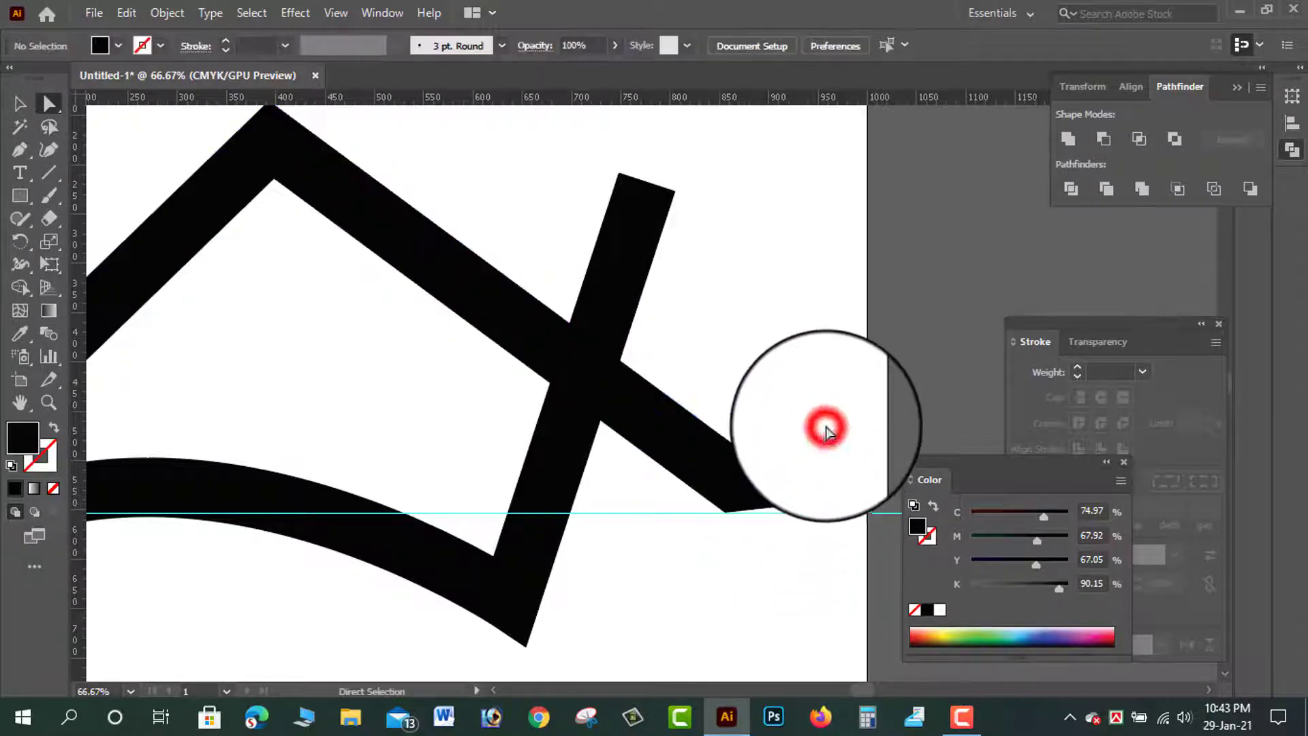
mouse_move(703, 513)
mouse_down()
mouse_move(816, 409)
mouse_move(773, 467)
mouse_up()
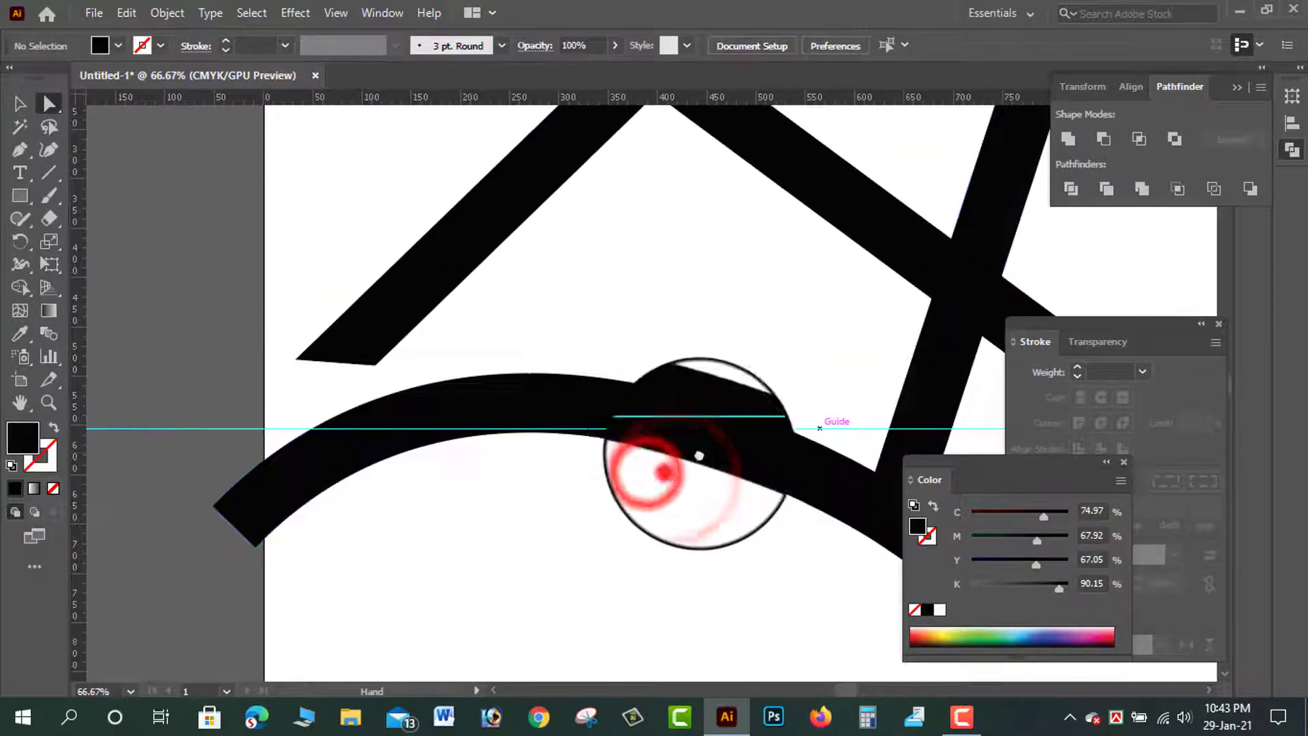
Pull the curved base's left end down and delete the extra anchor there.
drag(679, 467, 783, 391)
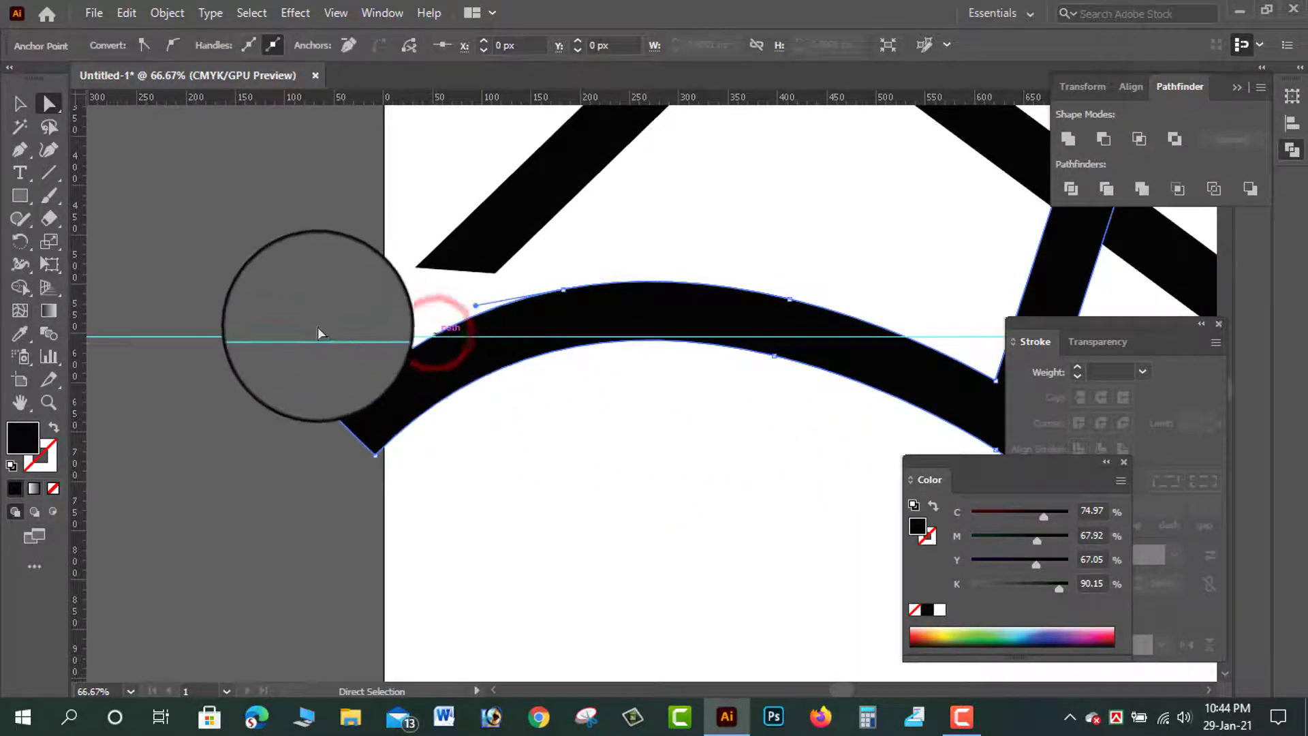
mouse_move(305, 336)
mouse_down()
mouse_move(316, 406)
mouse_move(335, 426)
mouse_move(341, 417)
mouse_move(347, 483)
mouse_move(320, 467)
mouse_move(327, 506)
mouse_up()
click(409, 485)
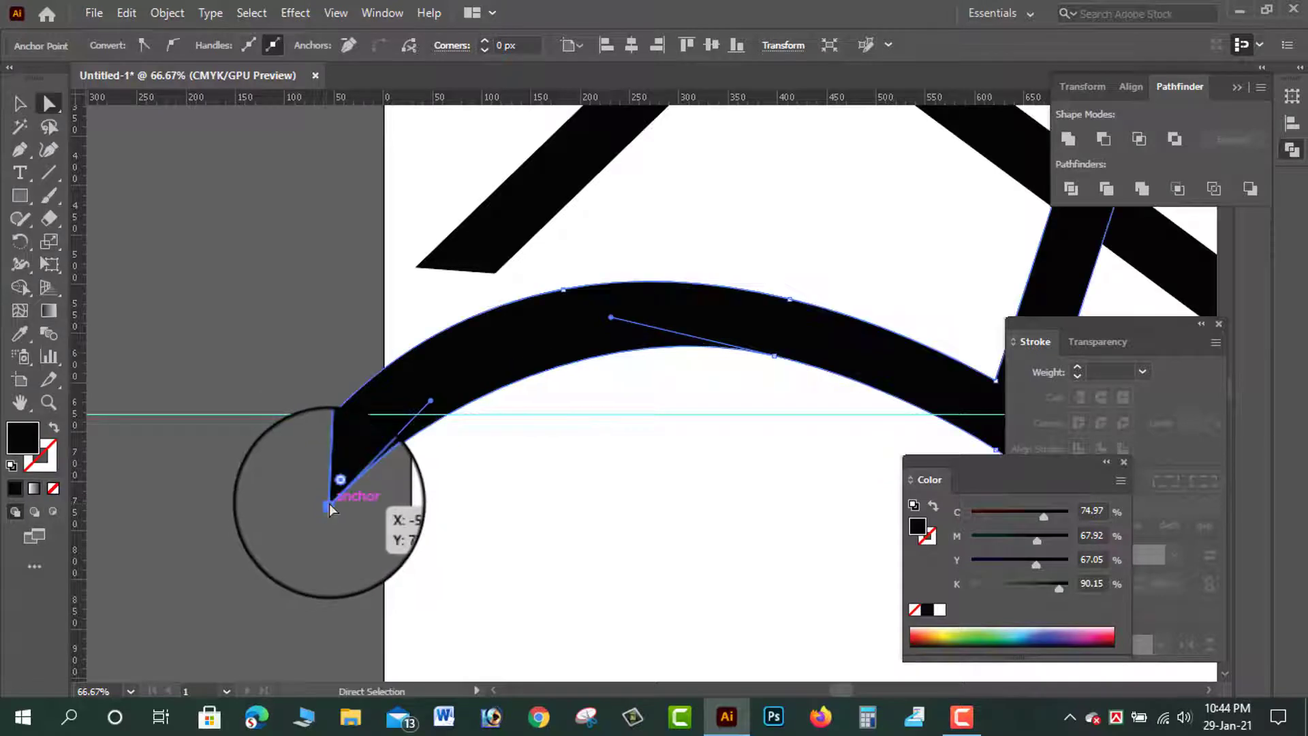
key(Delete)
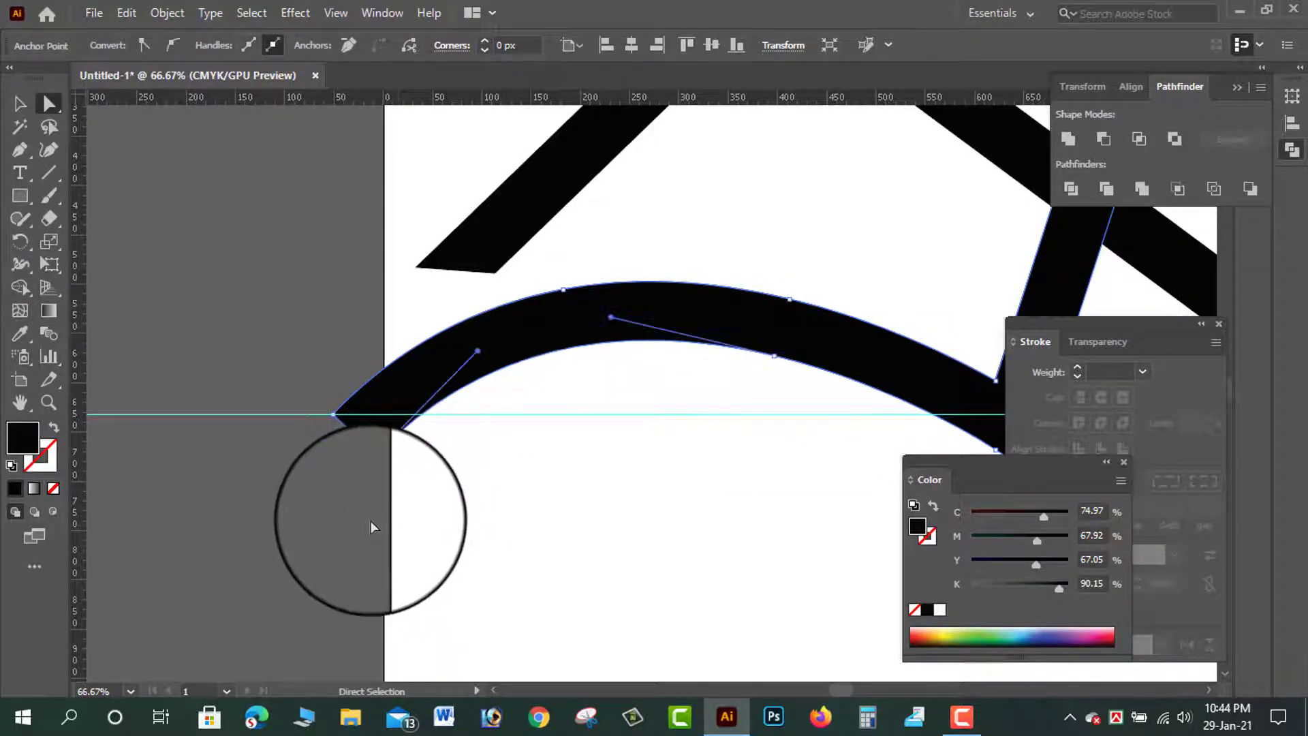
click(371, 520)
Lower the guide and fine-tune the base's left end anchor onto it.
mouse_move(320, 414)
mouse_down()
mouse_move(325, 461)
mouse_move(359, 392)
mouse_move(300, 441)
mouse_up()
click(330, 414)
click(612, 392)
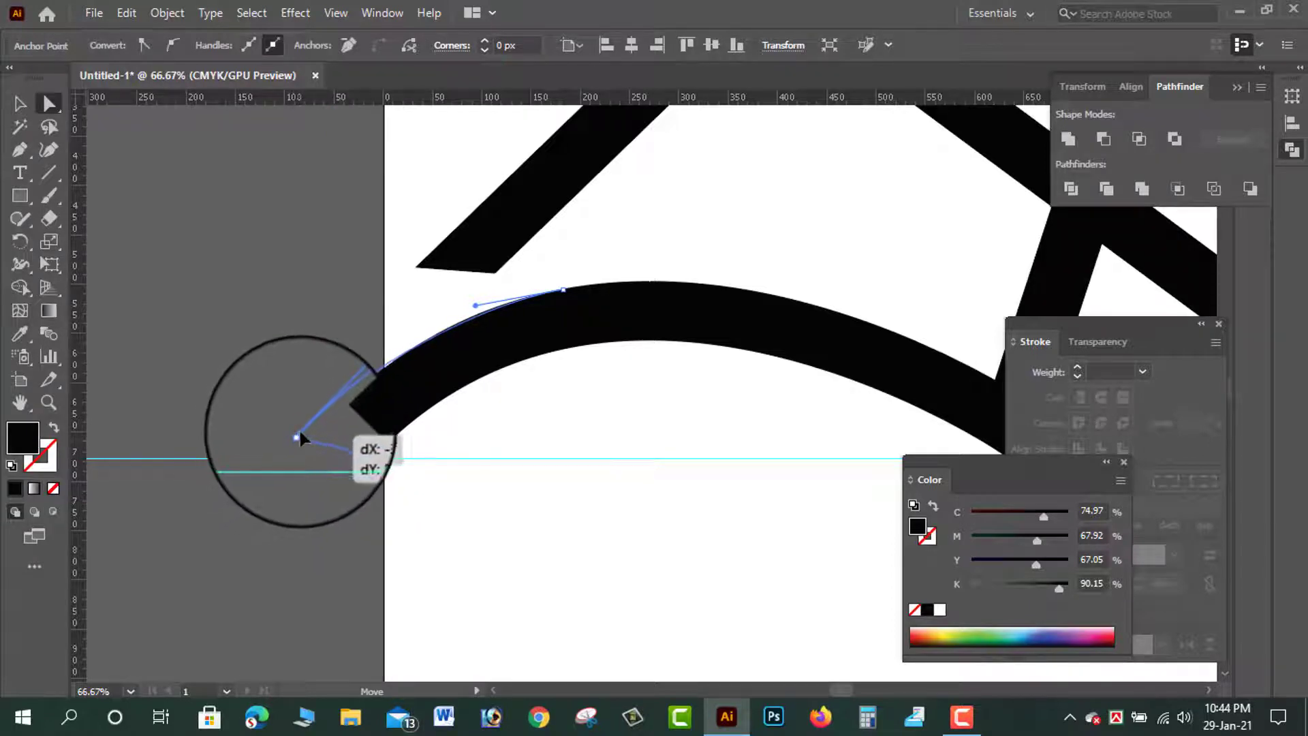
drag(294, 449, 312, 429)
click(394, 529)
mouse_move(459, 520)
mouse_down()
mouse_move(301, 517)
mouse_move(463, 480)
mouse_up()
drag(566, 480, 444, 488)
mouse_move(508, 460)
mouse_down()
mouse_move(429, 468)
mouse_move(444, 491)
mouse_up()
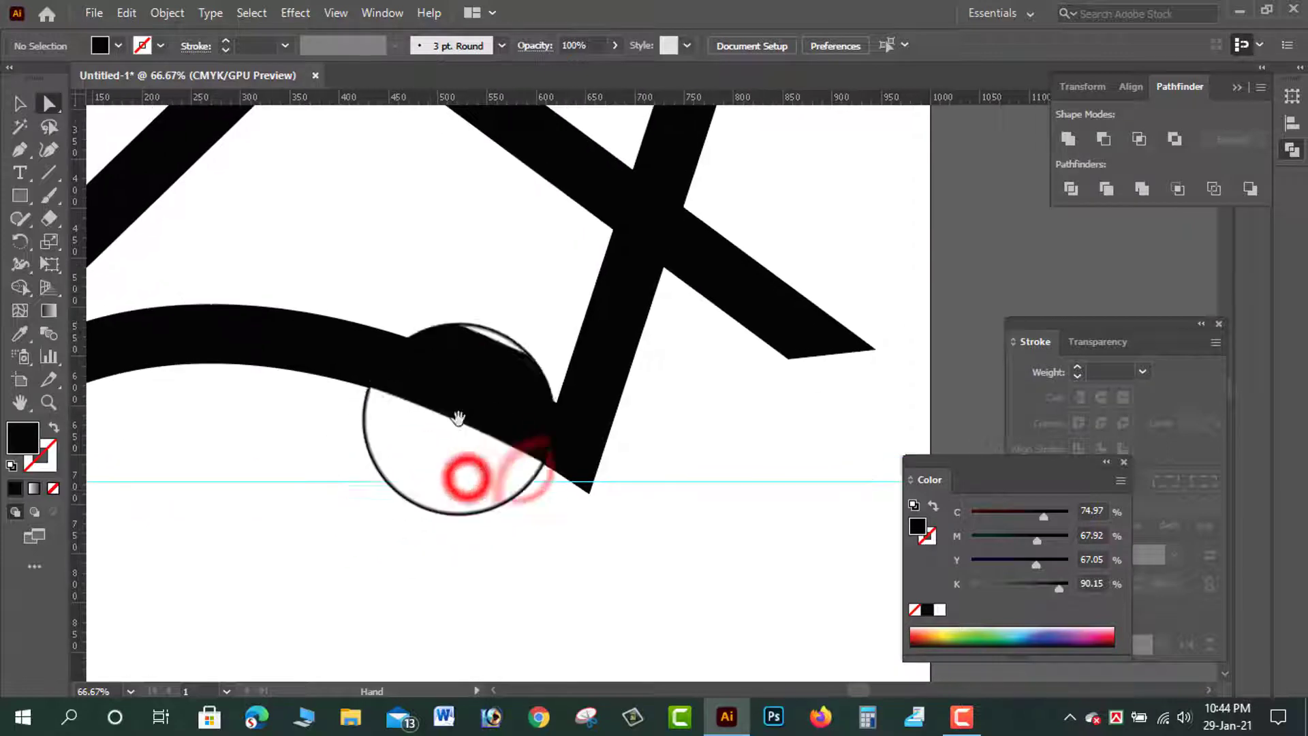
drag(427, 360, 408, 540)
mouse_move(436, 446)
mouse_down()
mouse_move(395, 511)
mouse_move(356, 520)
mouse_move(371, 495)
mouse_up()
Drag the upright bar's top anchors to widen its top and slant it across the roof.
click(556, 355)
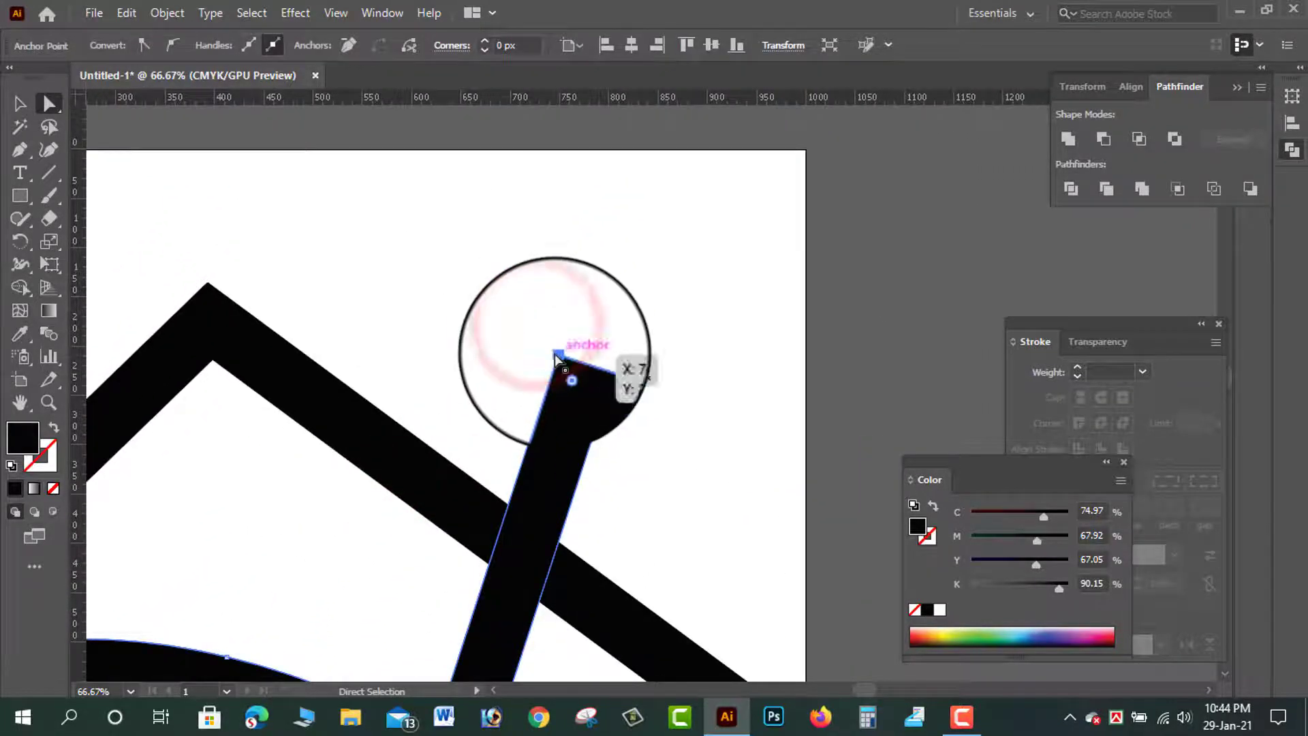
mouse_move(555, 359)
mouse_down()
mouse_move(527, 390)
mouse_move(528, 373)
mouse_move(508, 376)
mouse_move(516, 394)
mouse_move(494, 407)
mouse_move(493, 394)
mouse_up()
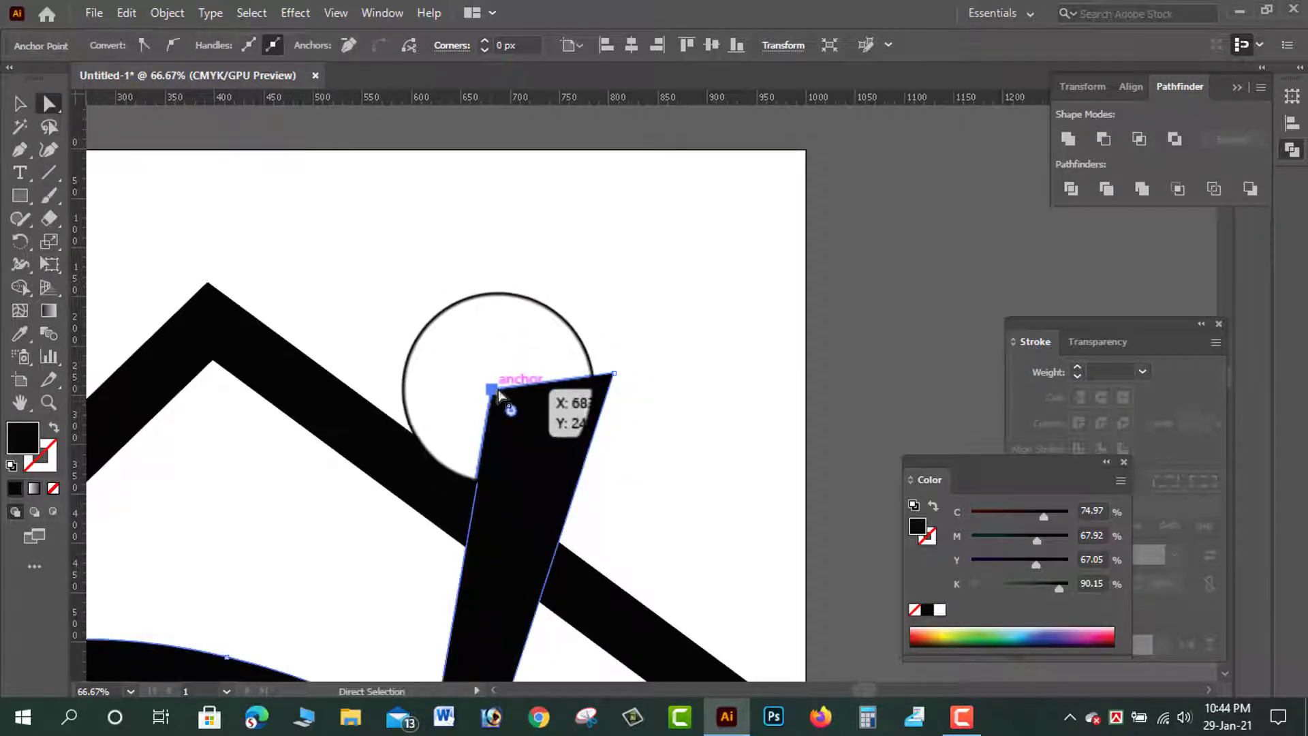
click(490, 379)
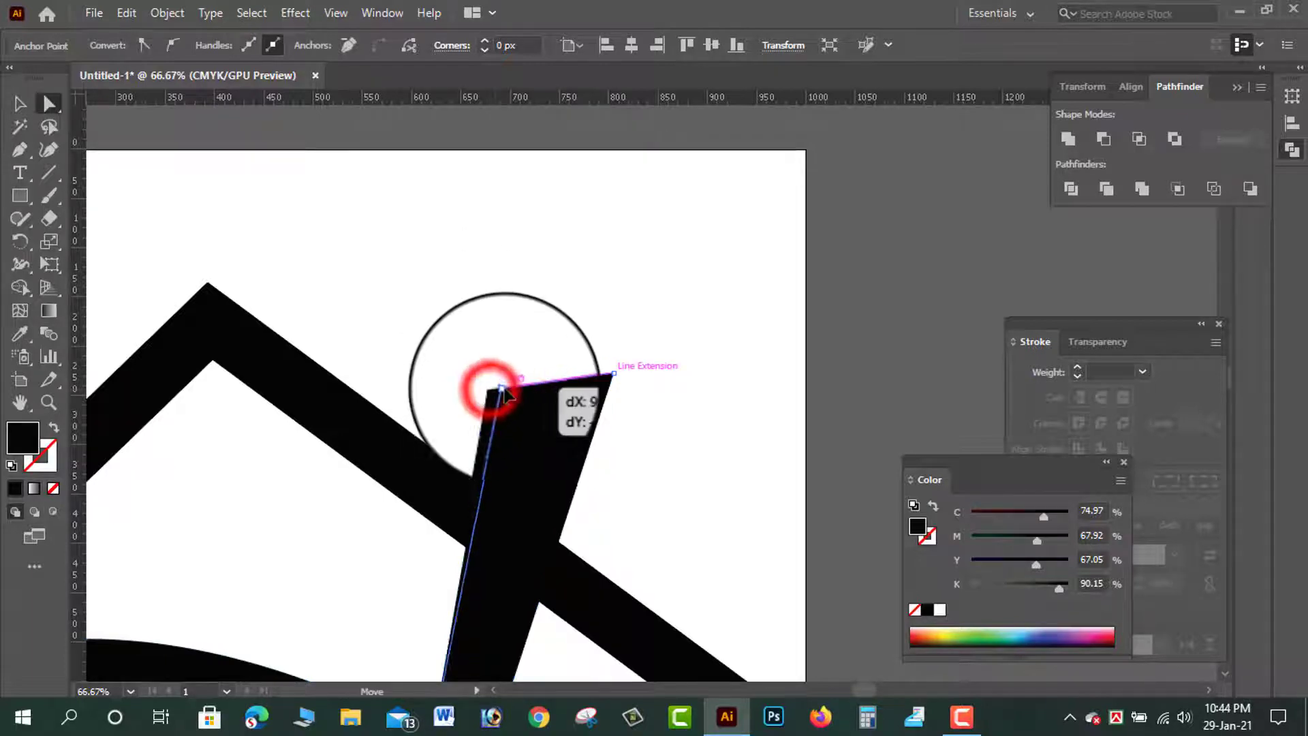
mouse_move(493, 383)
mouse_down()
mouse_move(496, 334)
mouse_move(558, 394)
mouse_move(576, 334)
mouse_up()
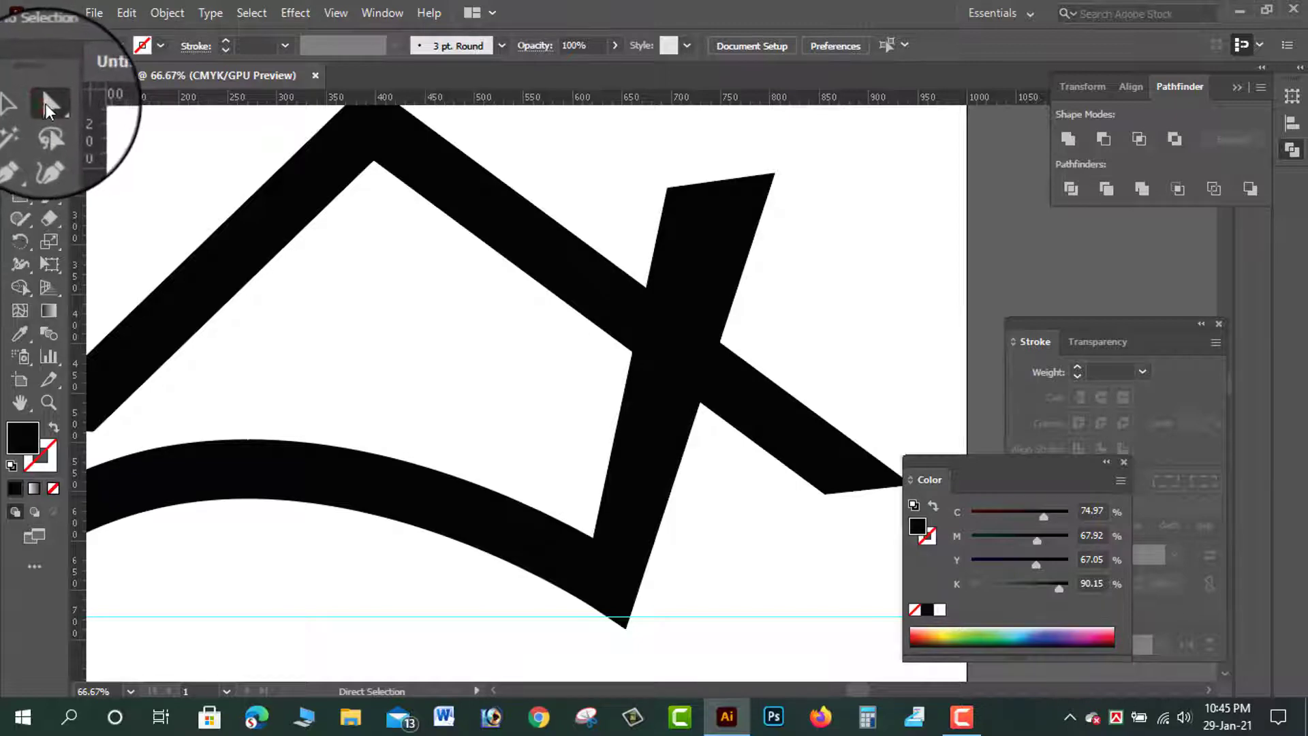
mouse_move(641, 150)
mouse_down()
mouse_move(861, 228)
mouse_move(779, 184)
mouse_move(881, 212)
mouse_move(870, 204)
mouse_up()
click(892, 303)
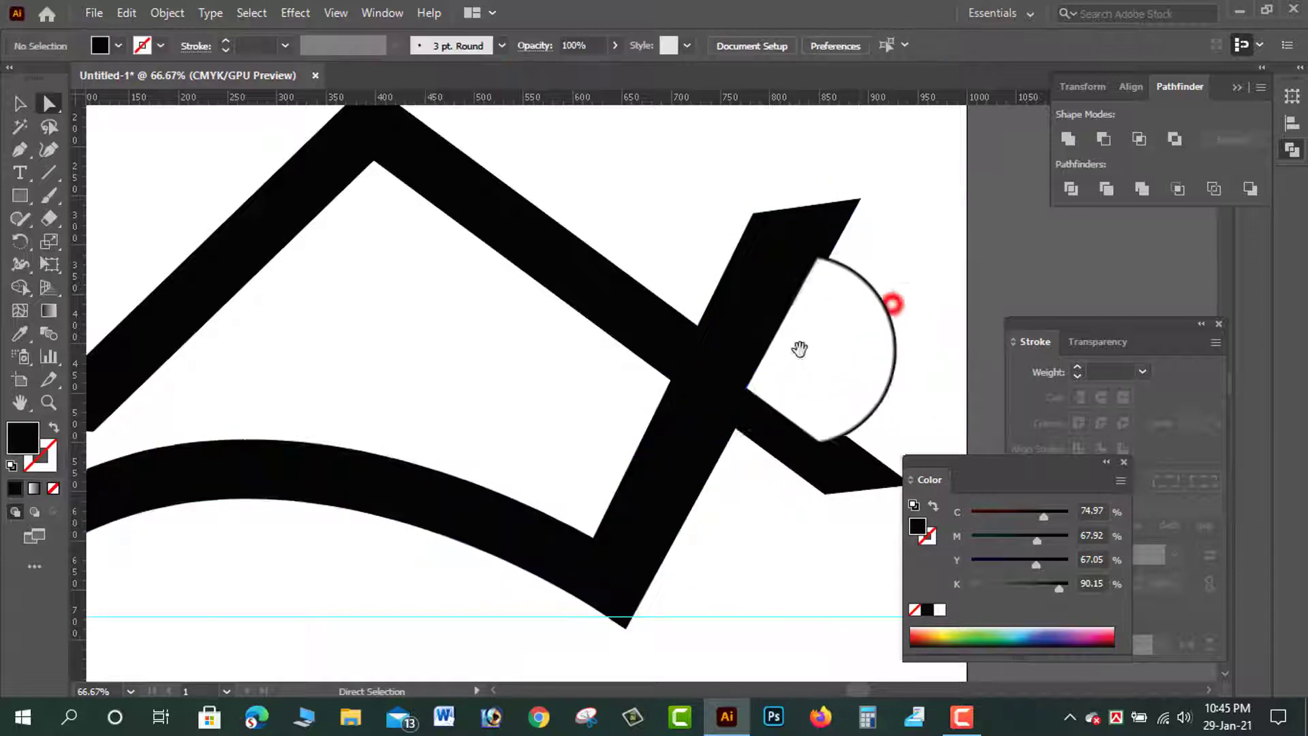
mouse_move(720, 392)
mouse_down()
mouse_move(840, 423)
mouse_move(856, 410)
mouse_up()
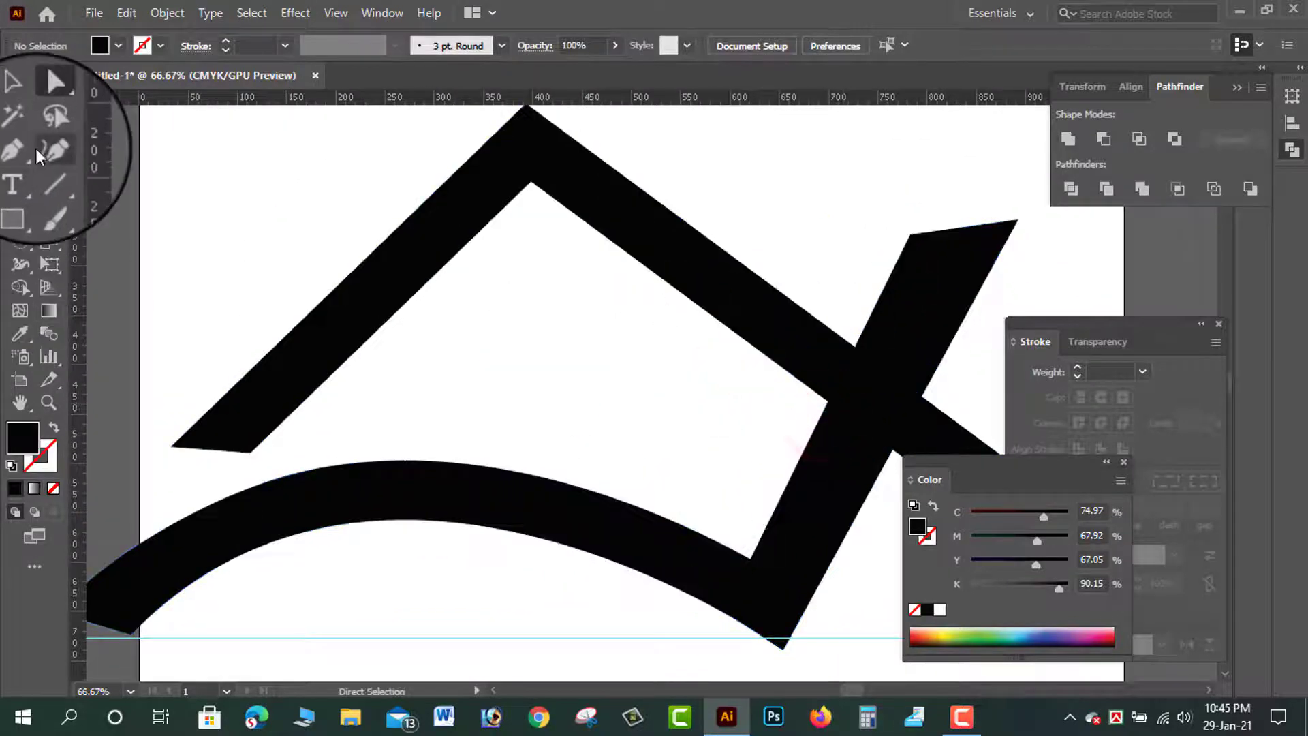
Draw a small square under the roof and move it lower inside the house.
click(19, 196)
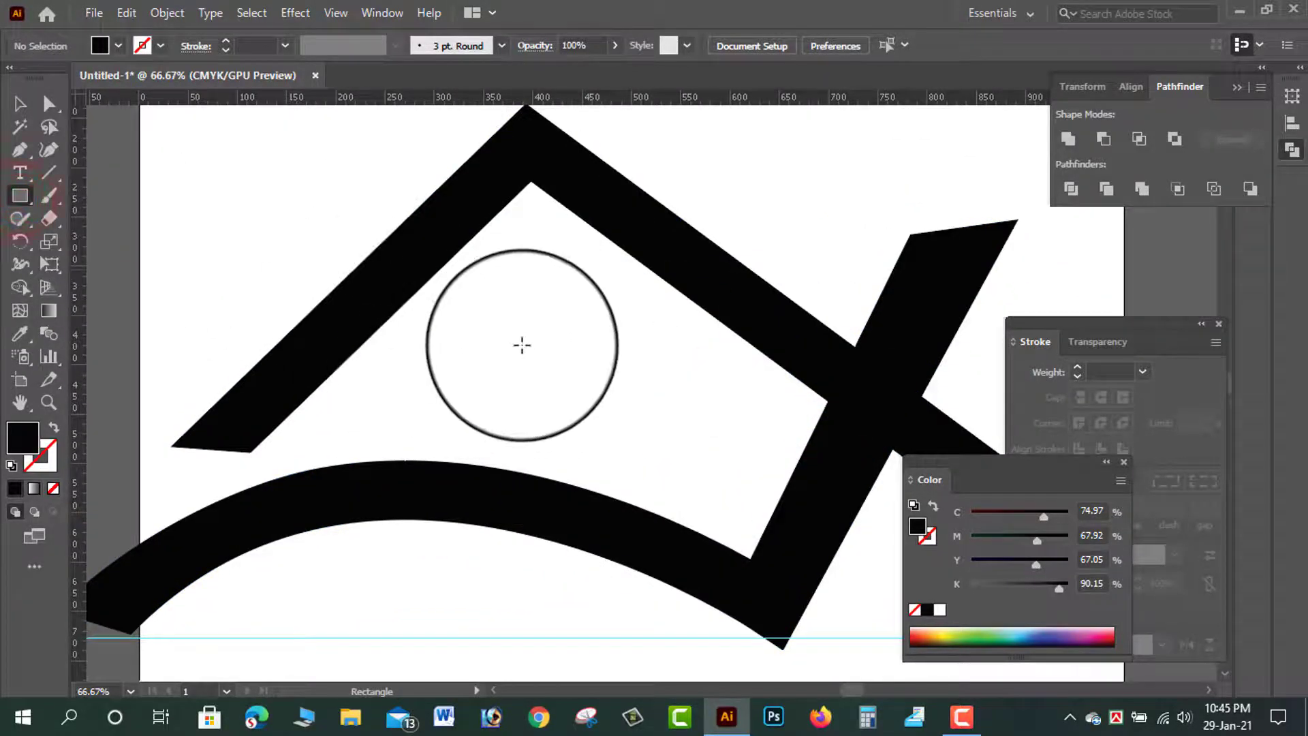
drag(487, 358, 539, 410)
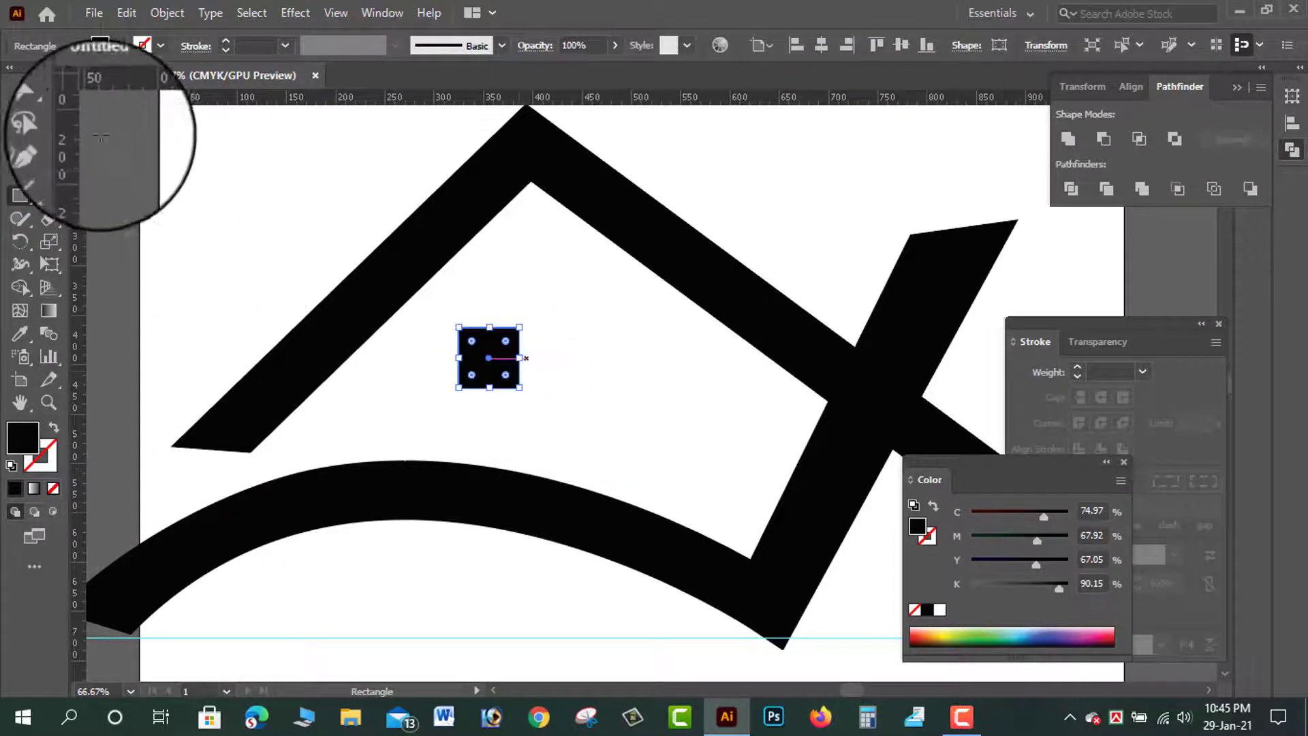
click(20, 103)
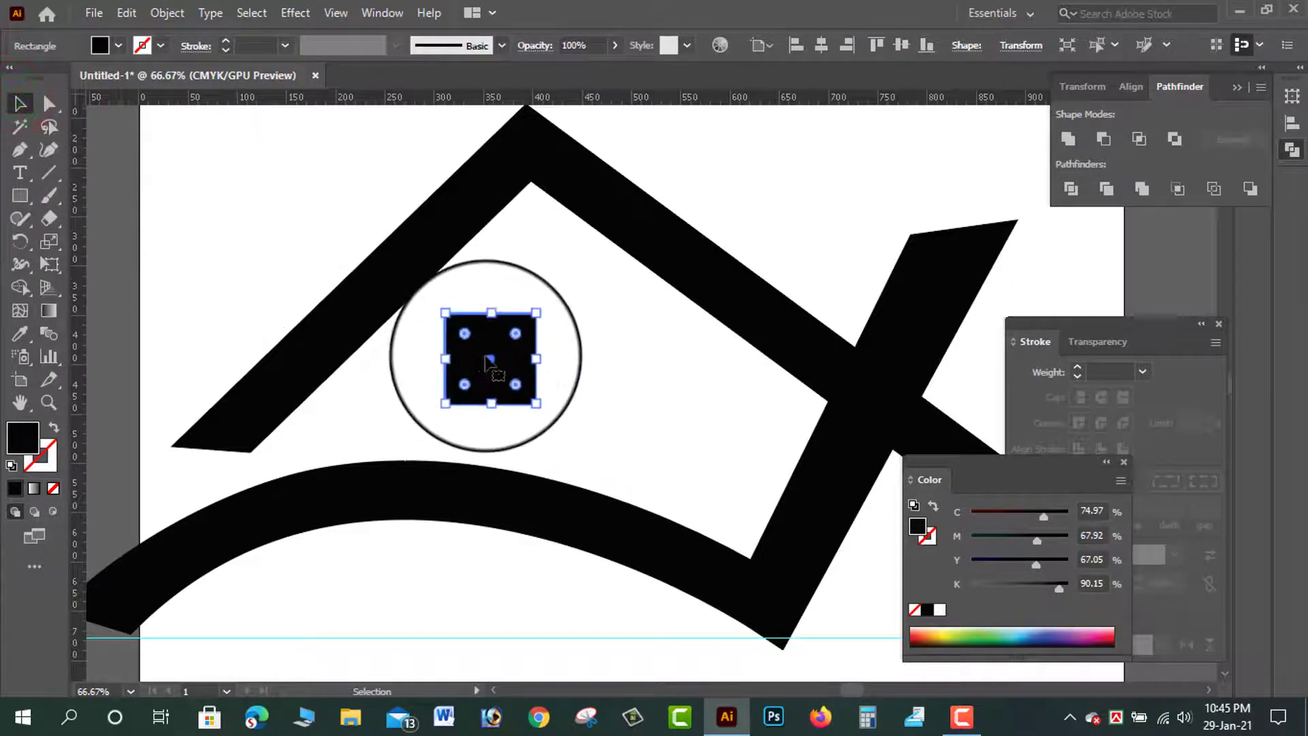
drag(485, 362, 491, 391)
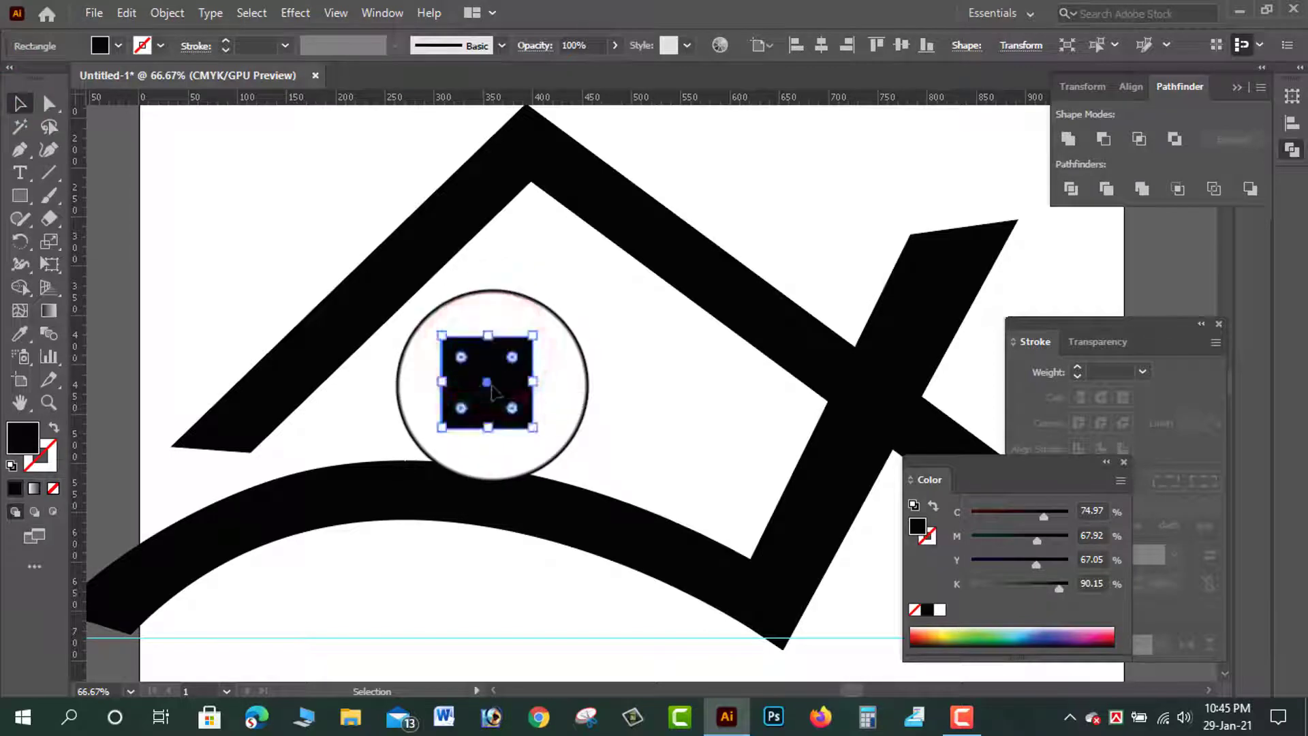
Copy the square and Paste in Front a duplicate placed beside the original.
click(126, 13)
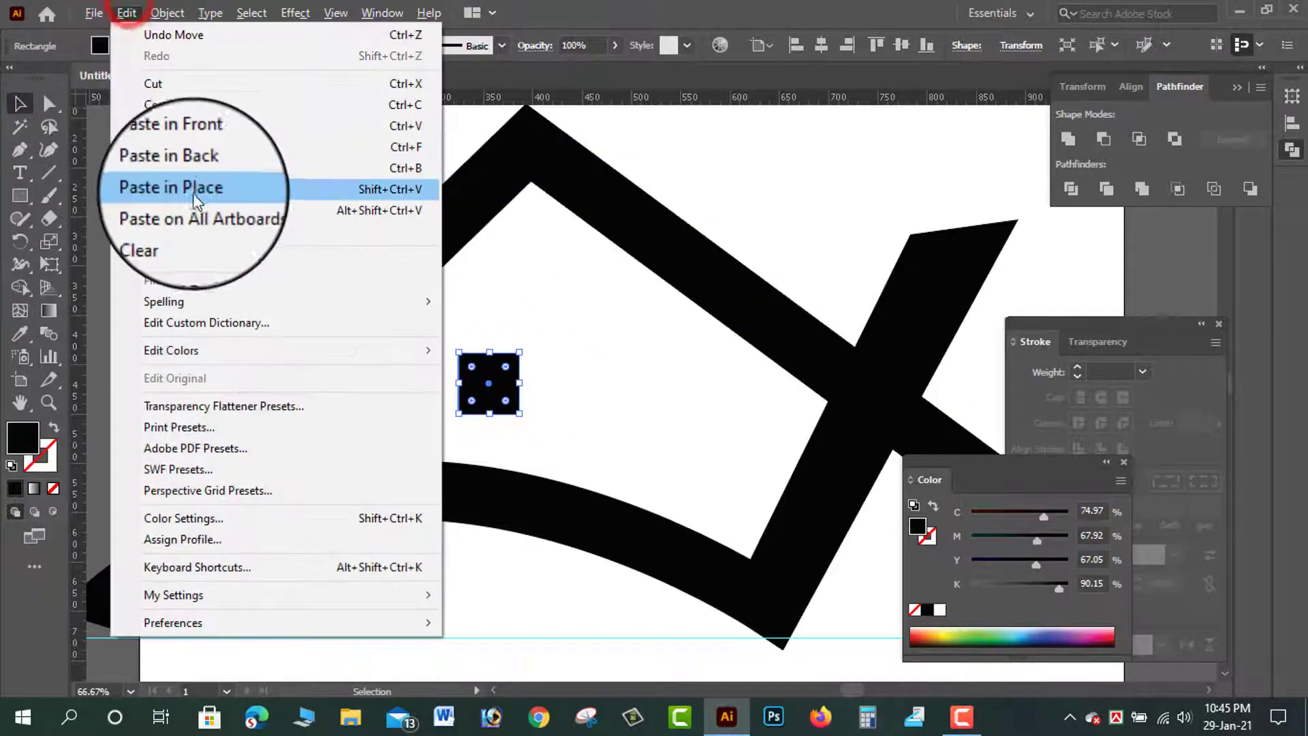
click(174, 104)
click(181, 108)
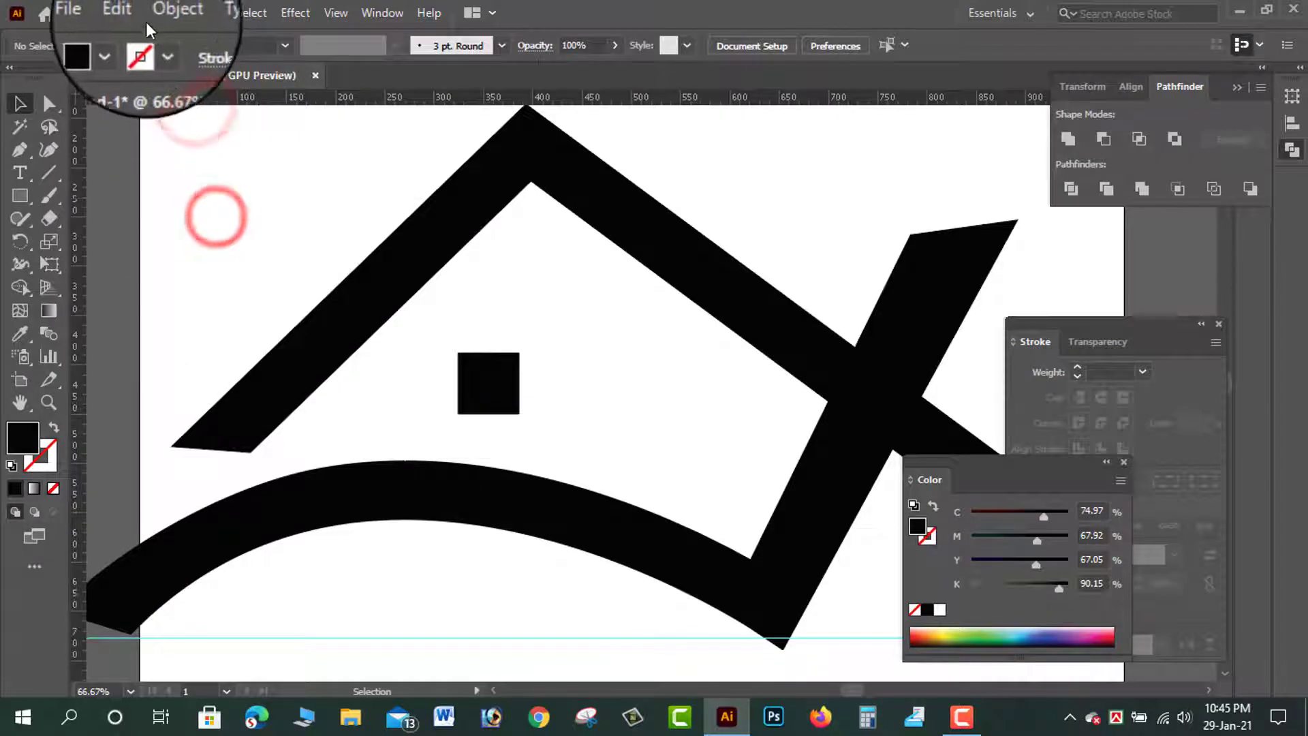
click(126, 14)
click(215, 146)
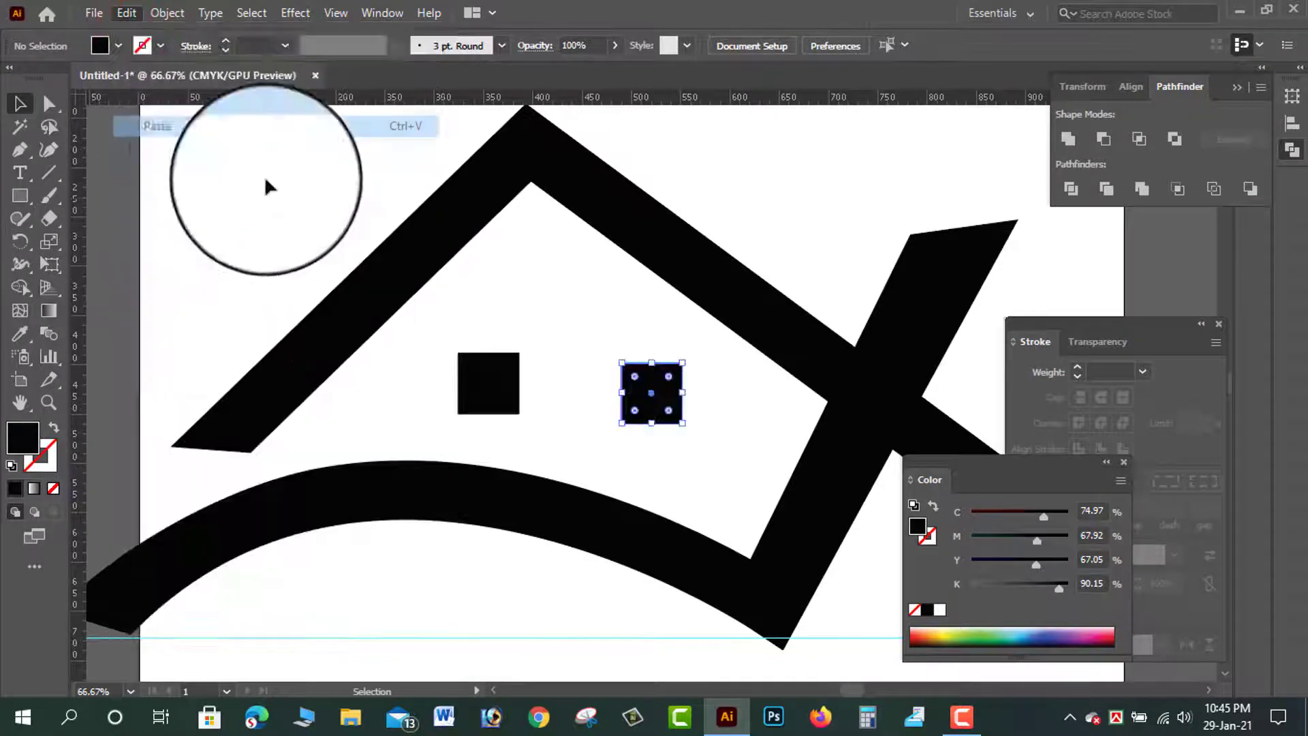
drag(646, 394, 560, 386)
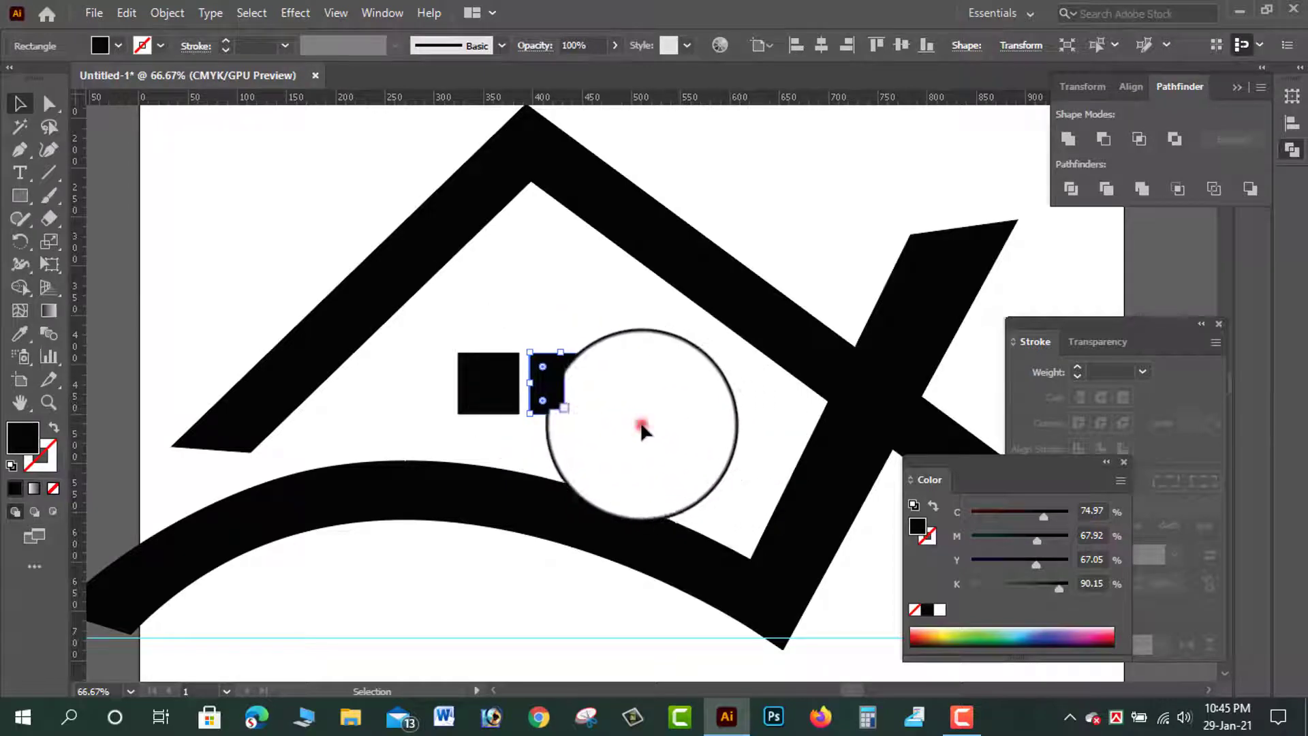
Copy both squares and paste the pair above, forming a two-by-two grid.
drag(583, 431, 476, 368)
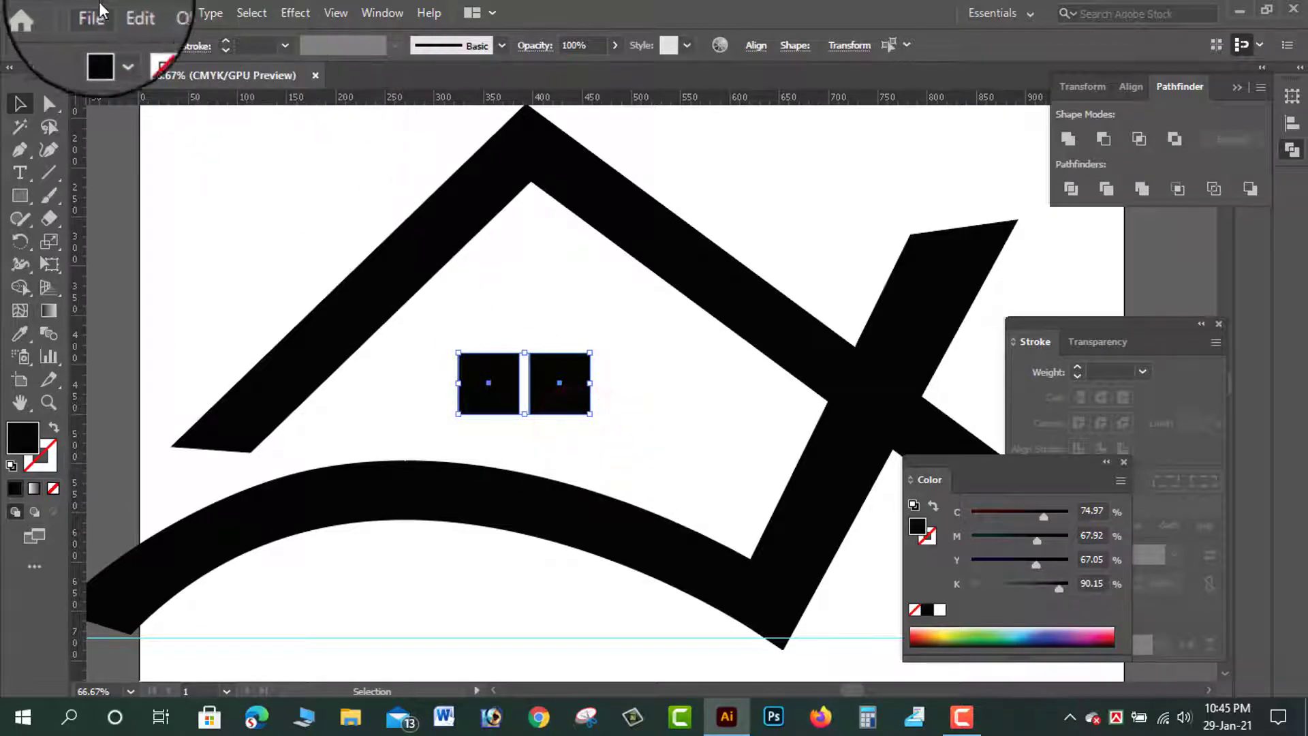
click(126, 13)
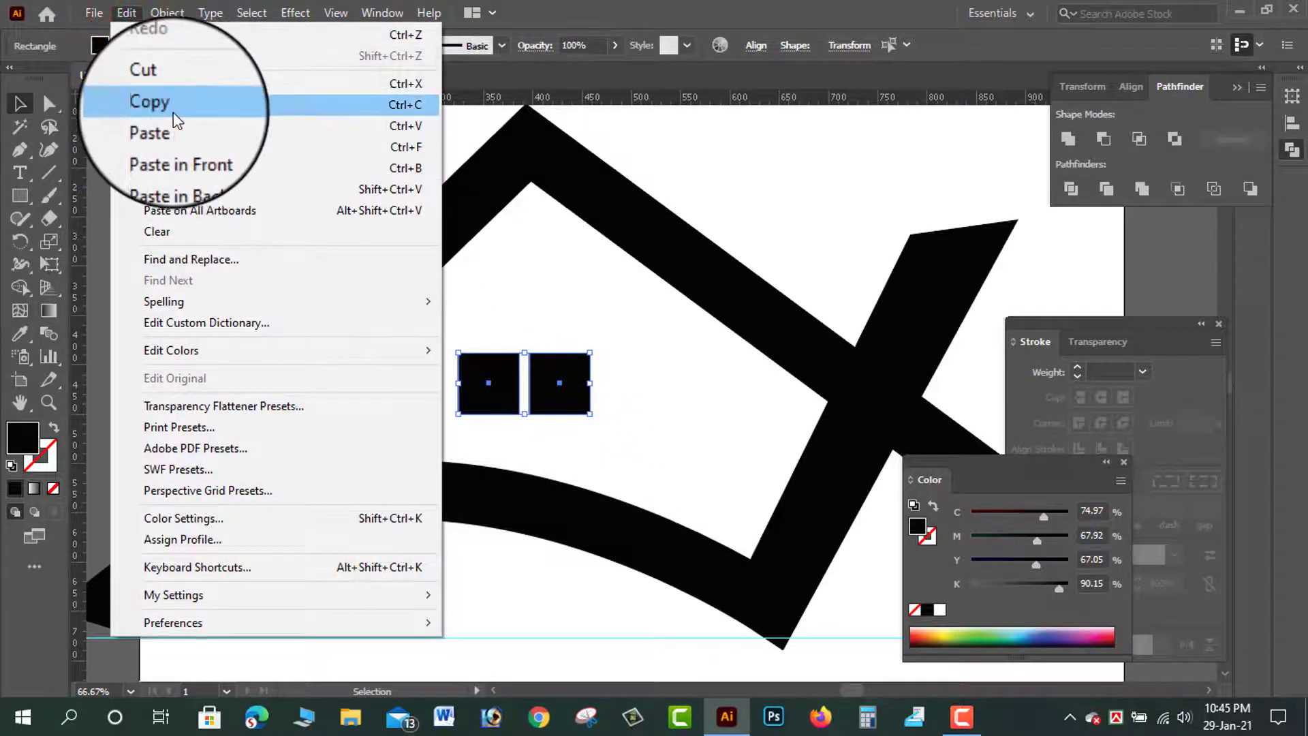
click(163, 105)
click(126, 13)
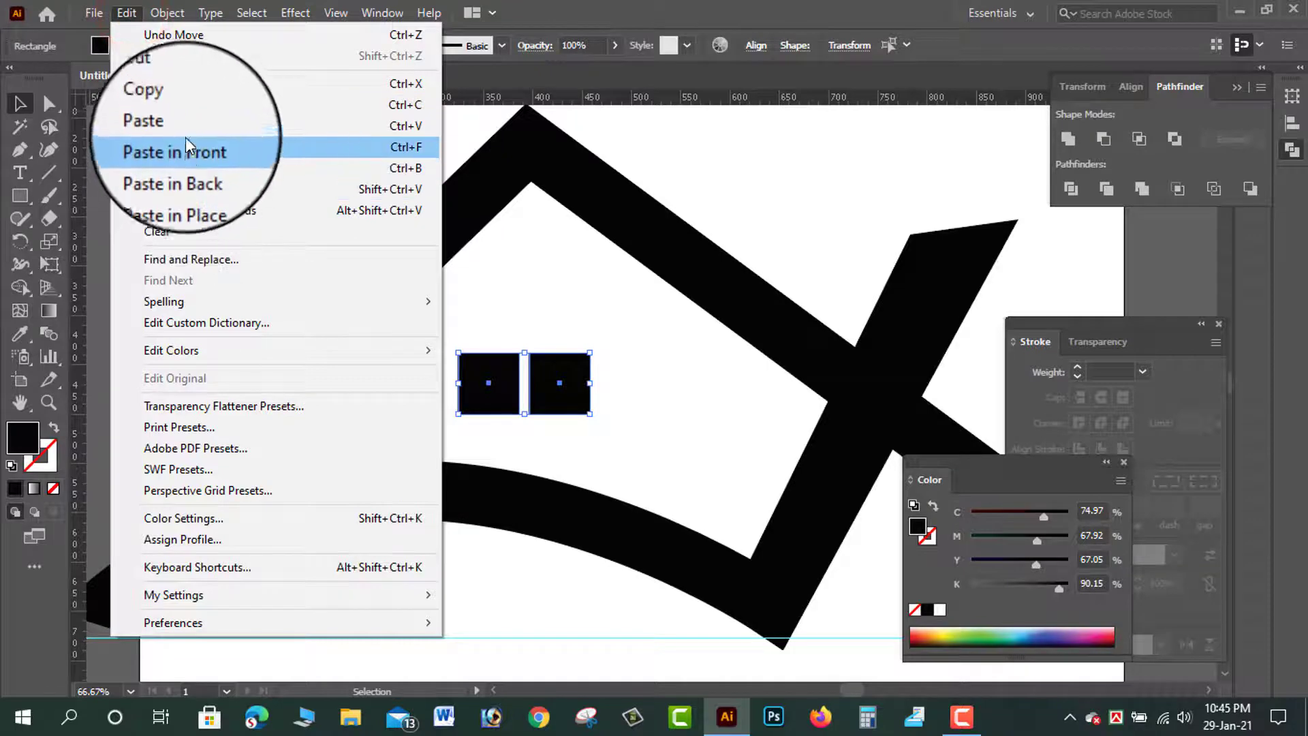
click(171, 125)
click(603, 393)
drag(602, 394, 481, 316)
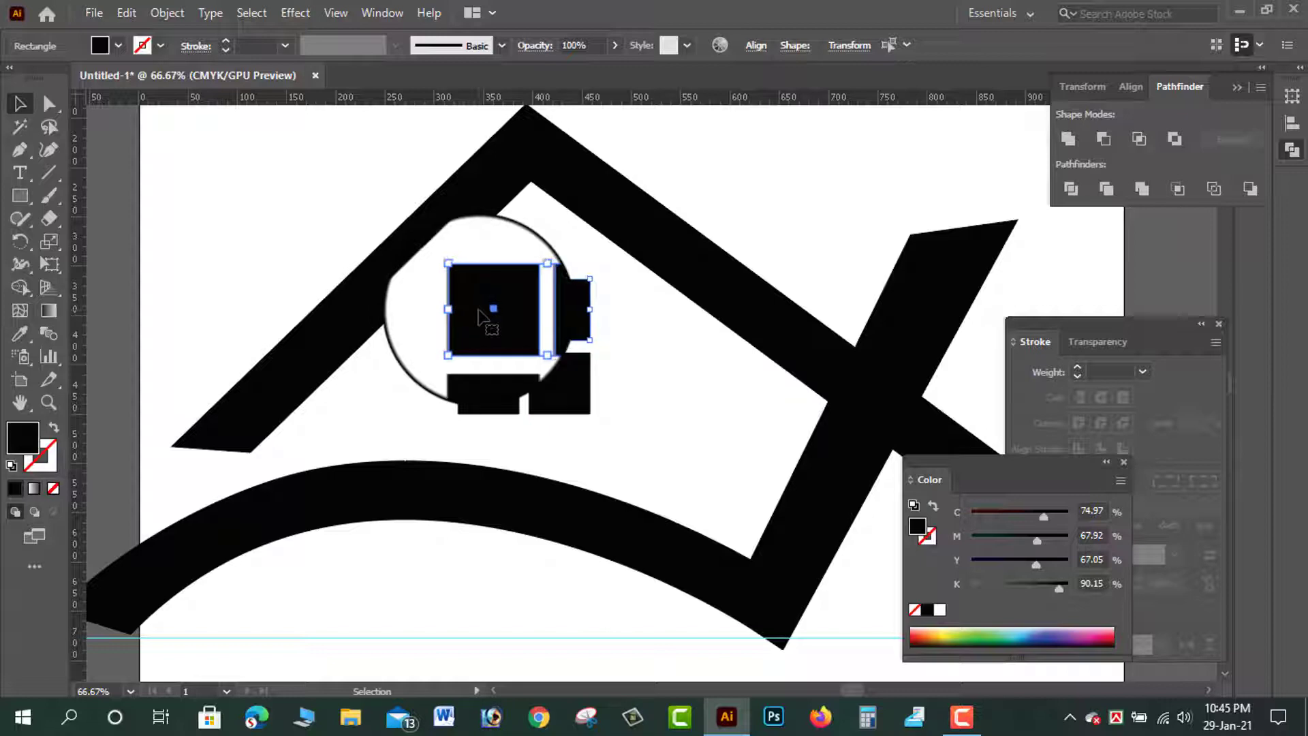
click(666, 404)
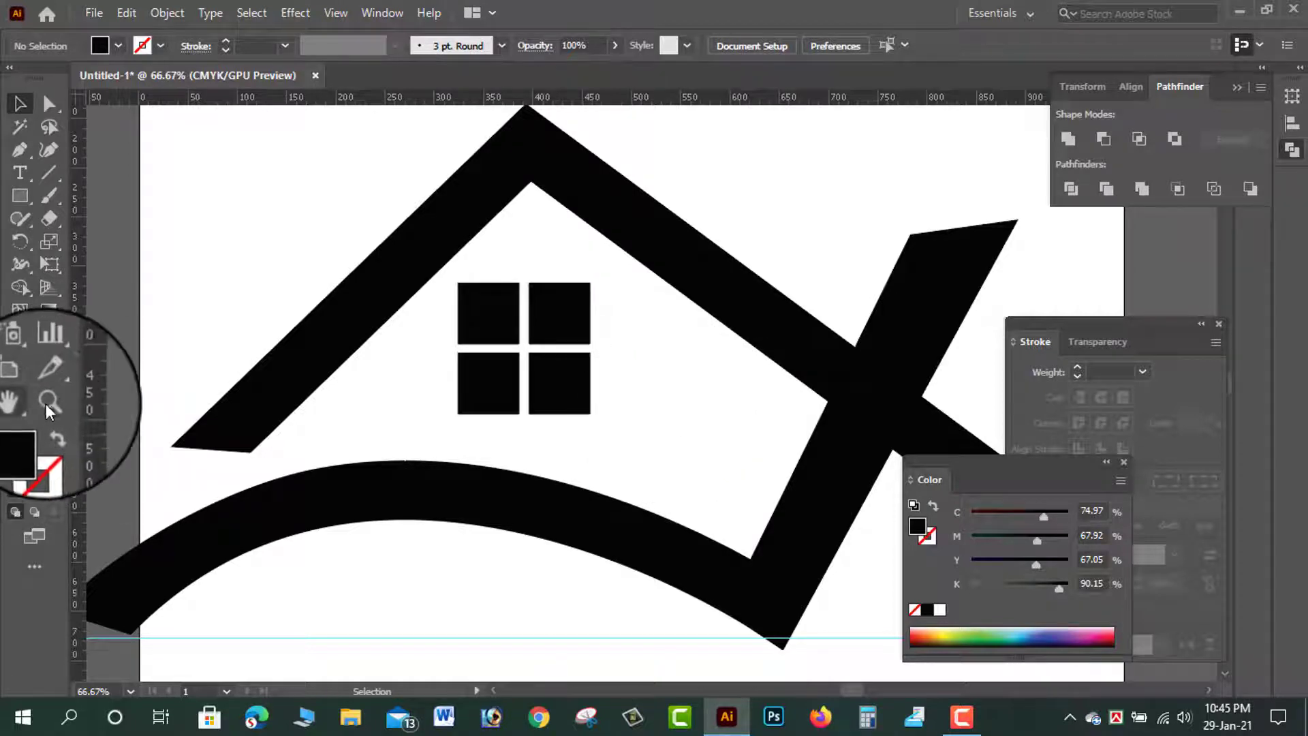
Zoom in and round the outer corners of the top-left and top-right panes.
click(490, 314)
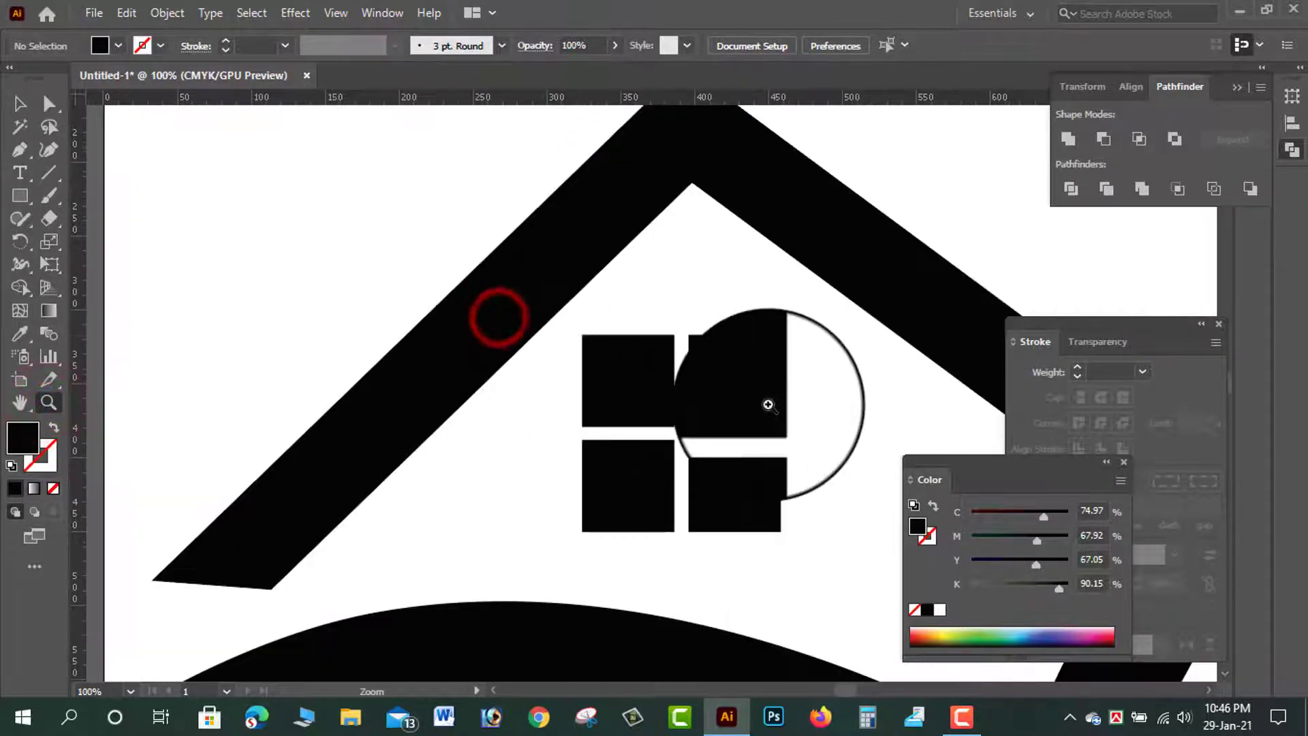
click(768, 403)
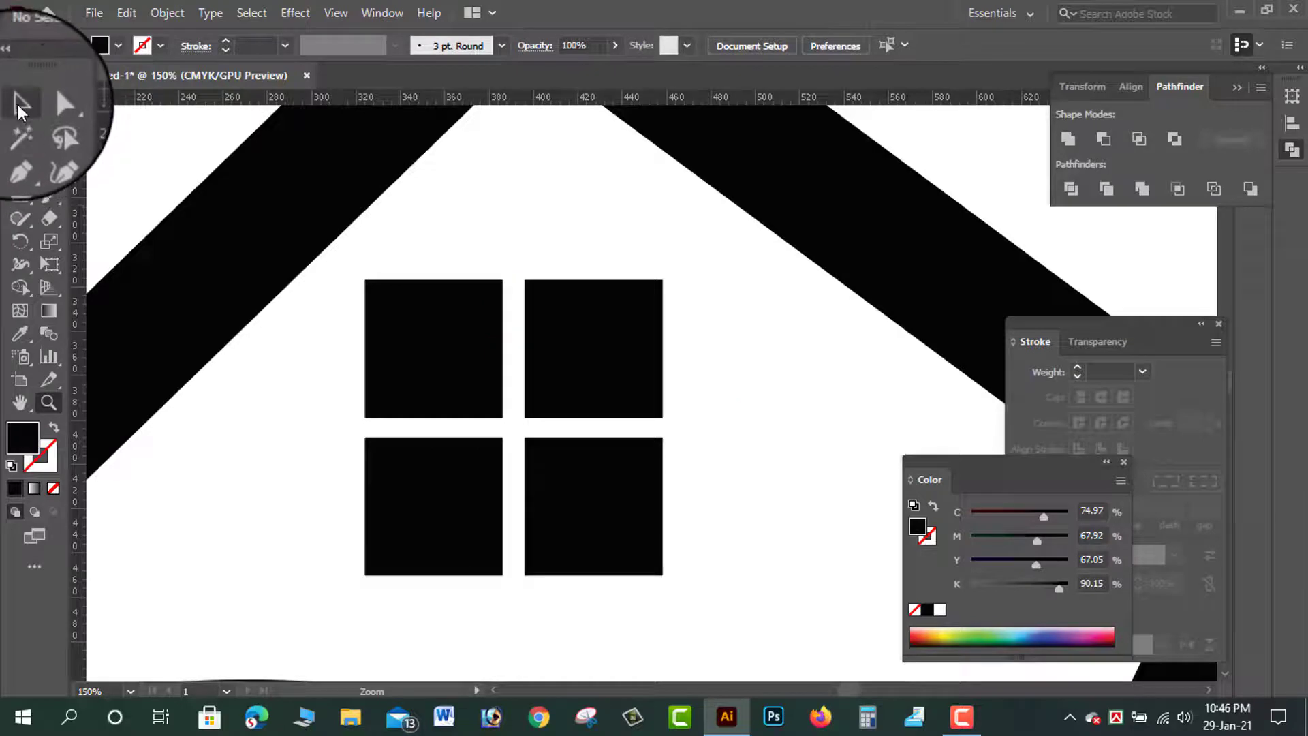
click(20, 104)
click(48, 103)
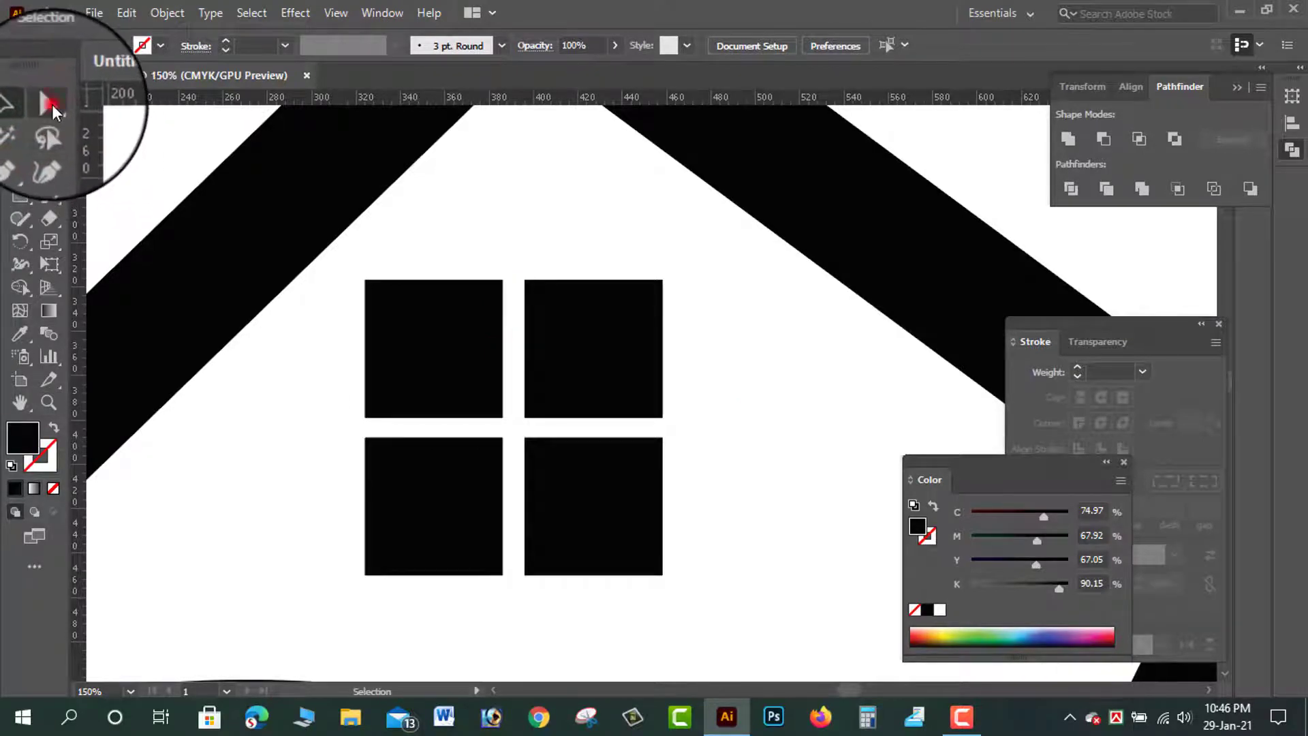
click(365, 280)
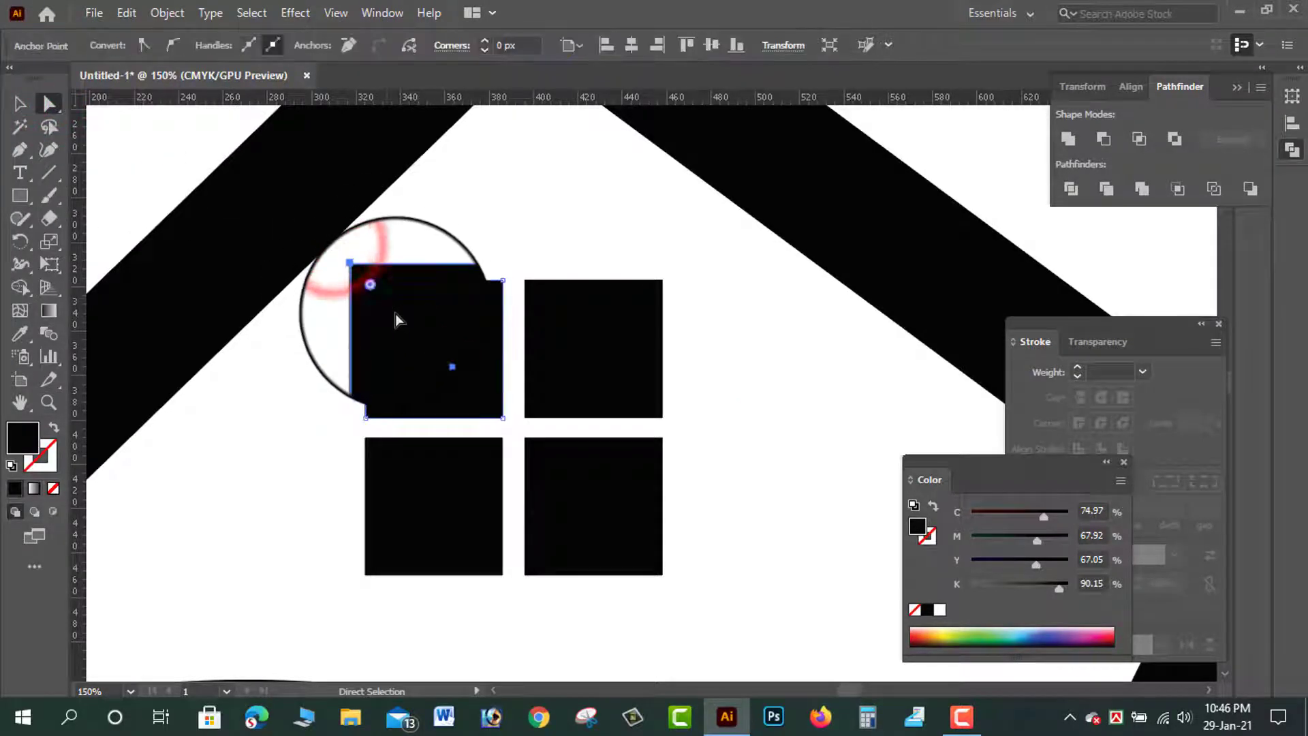
drag(380, 298, 416, 372)
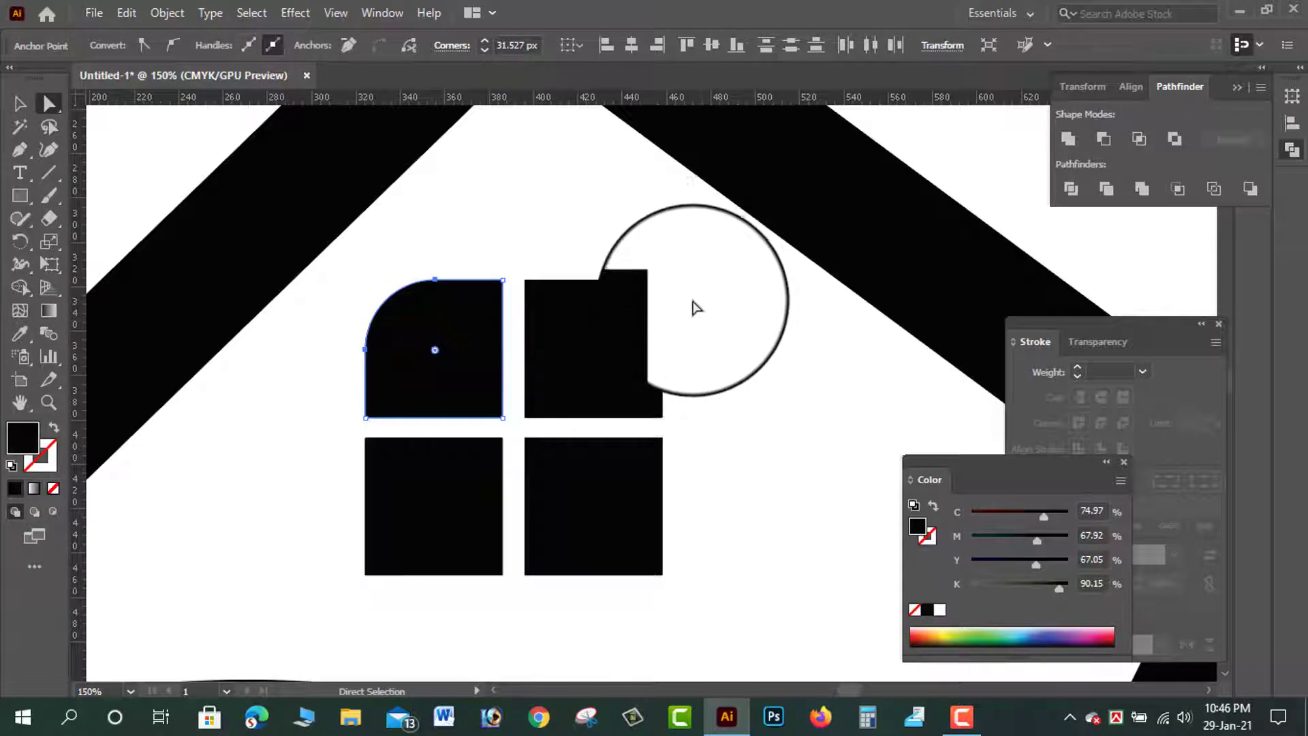
click(646, 293)
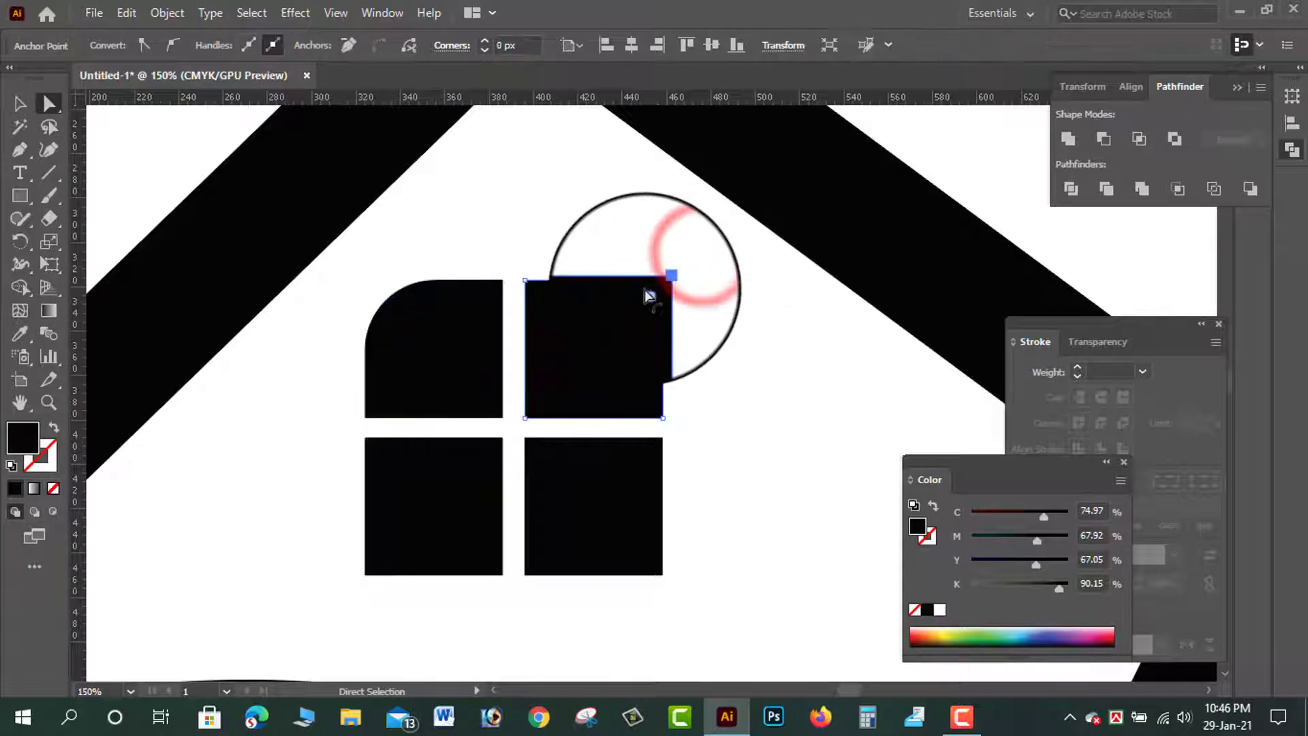
drag(648, 296, 593, 350)
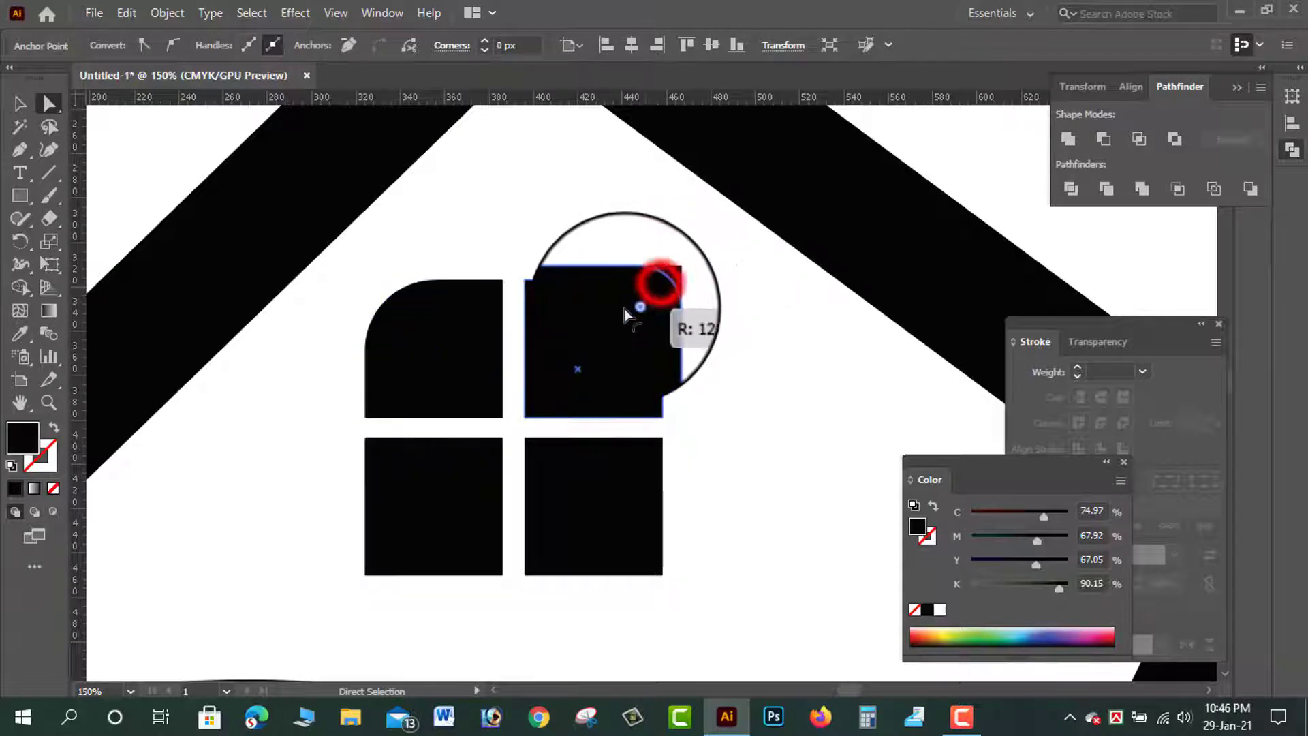
click(20, 103)
click(698, 285)
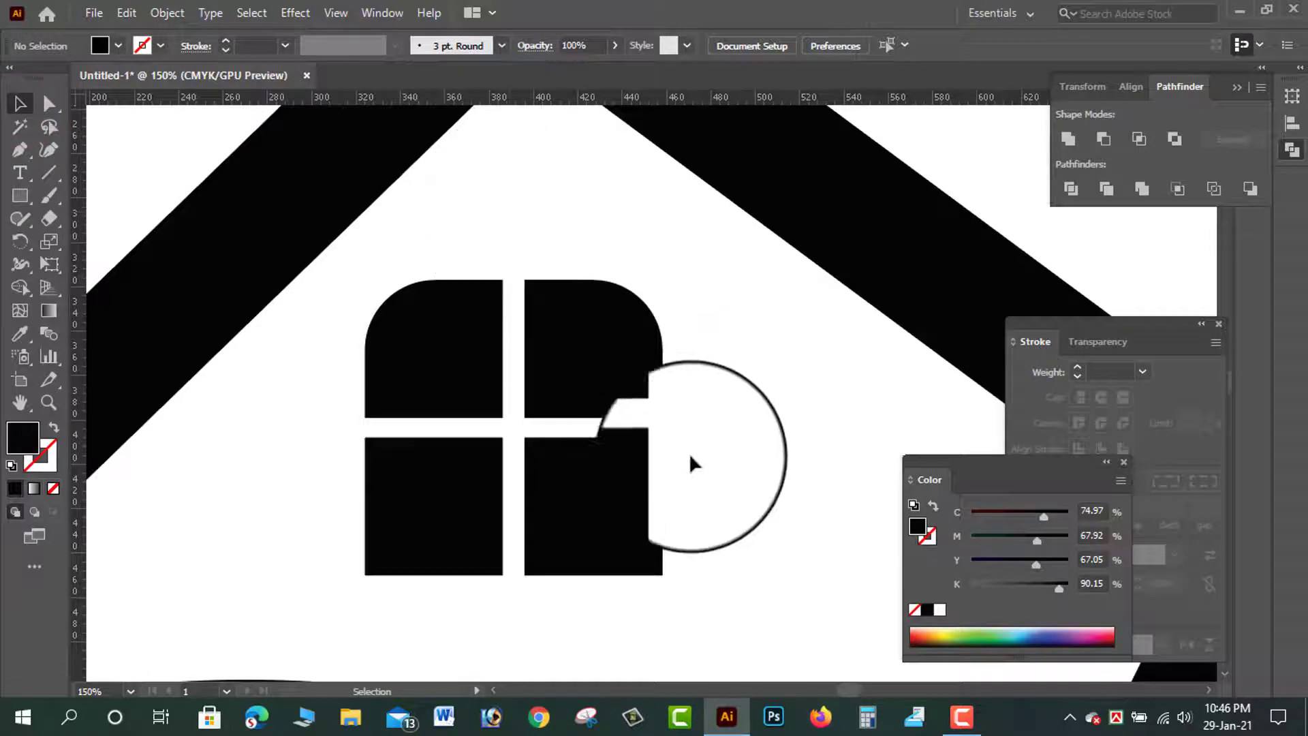
Round only the lower-right pane's bottom-right corner, undoing an all-corner rounding.
scroll(698, 477, down, 1)
mouse_move(710, 575)
mouse_down()
mouse_move(643, 528)
mouse_move(665, 531)
mouse_up()
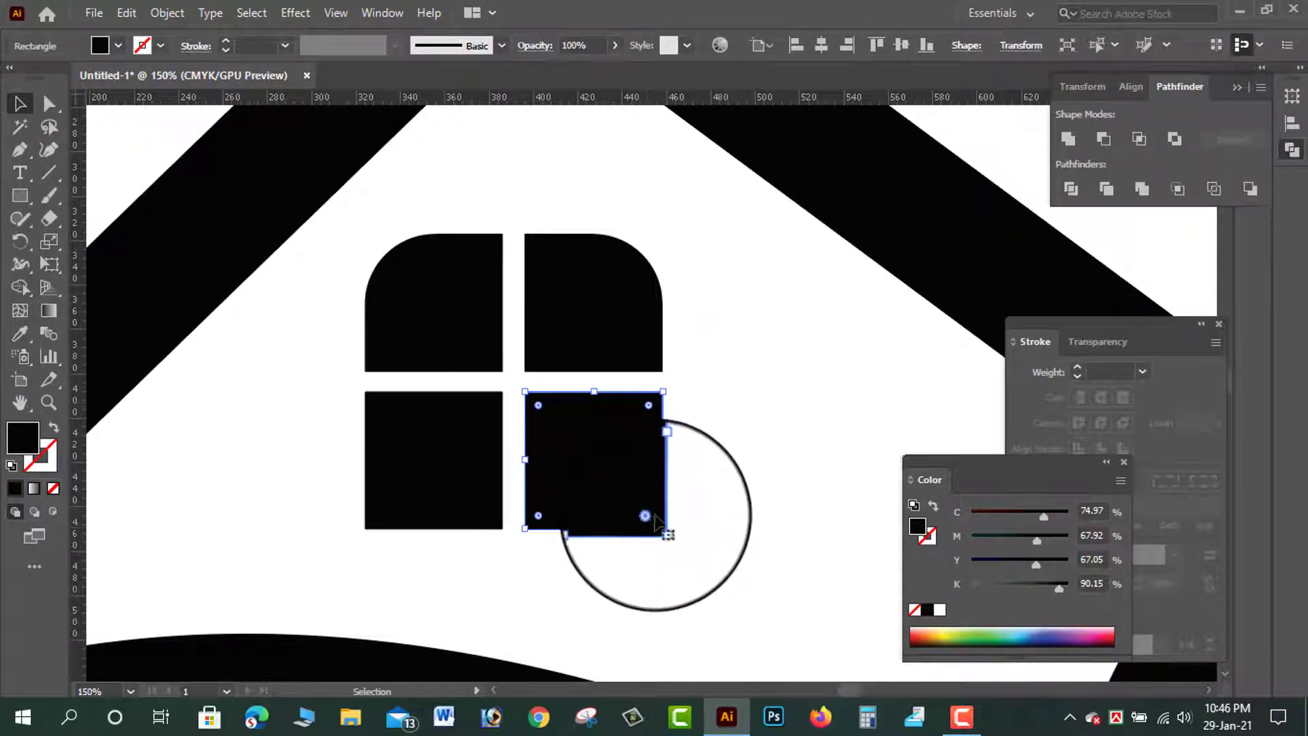
drag(648, 518, 675, 525)
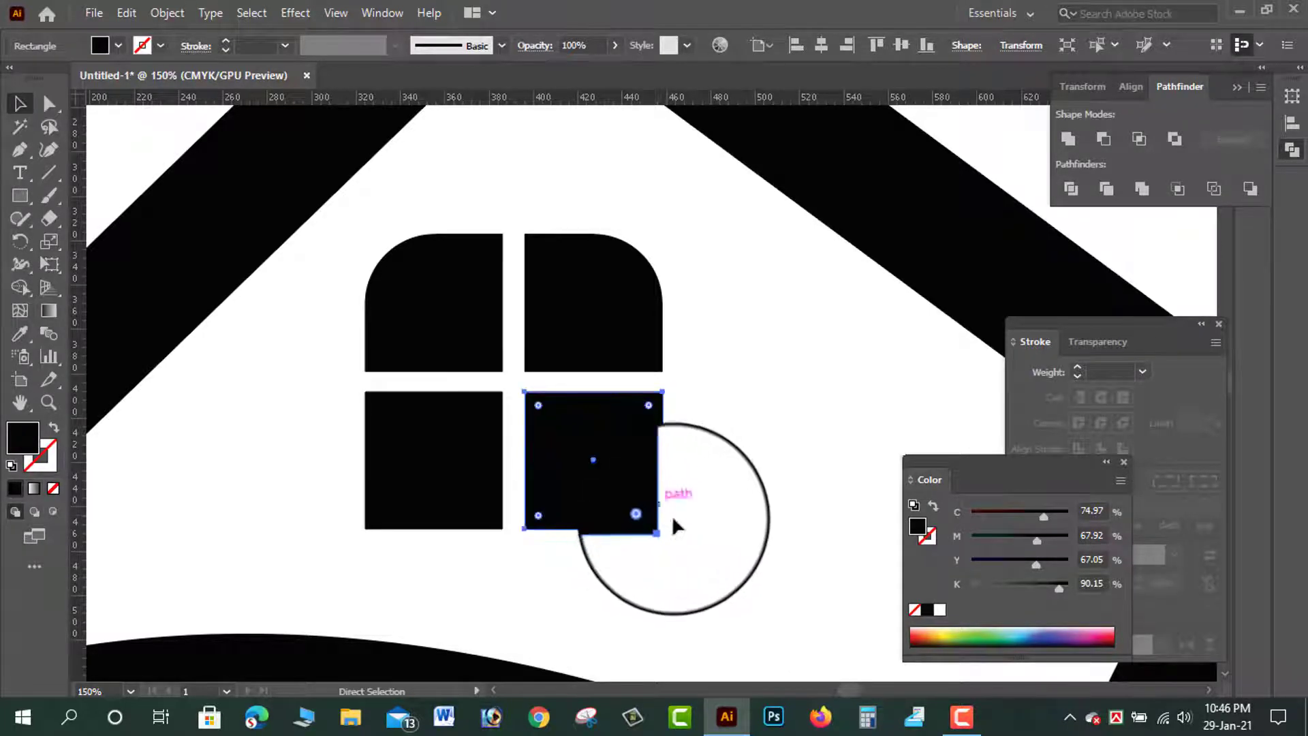
click(692, 523)
click(655, 525)
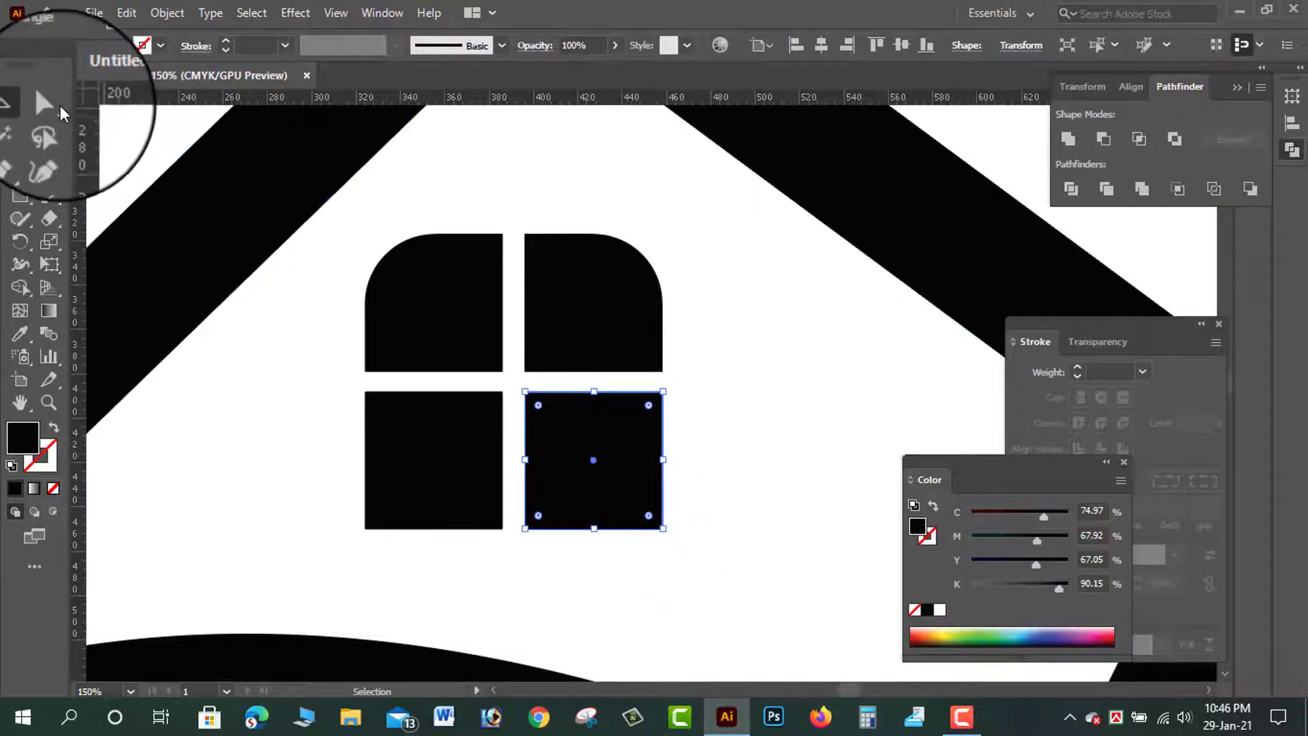
click(49, 104)
mouse_move(695, 562)
mouse_down()
mouse_move(622, 508)
mouse_move(652, 522)
mouse_move(634, 499)
mouse_up()
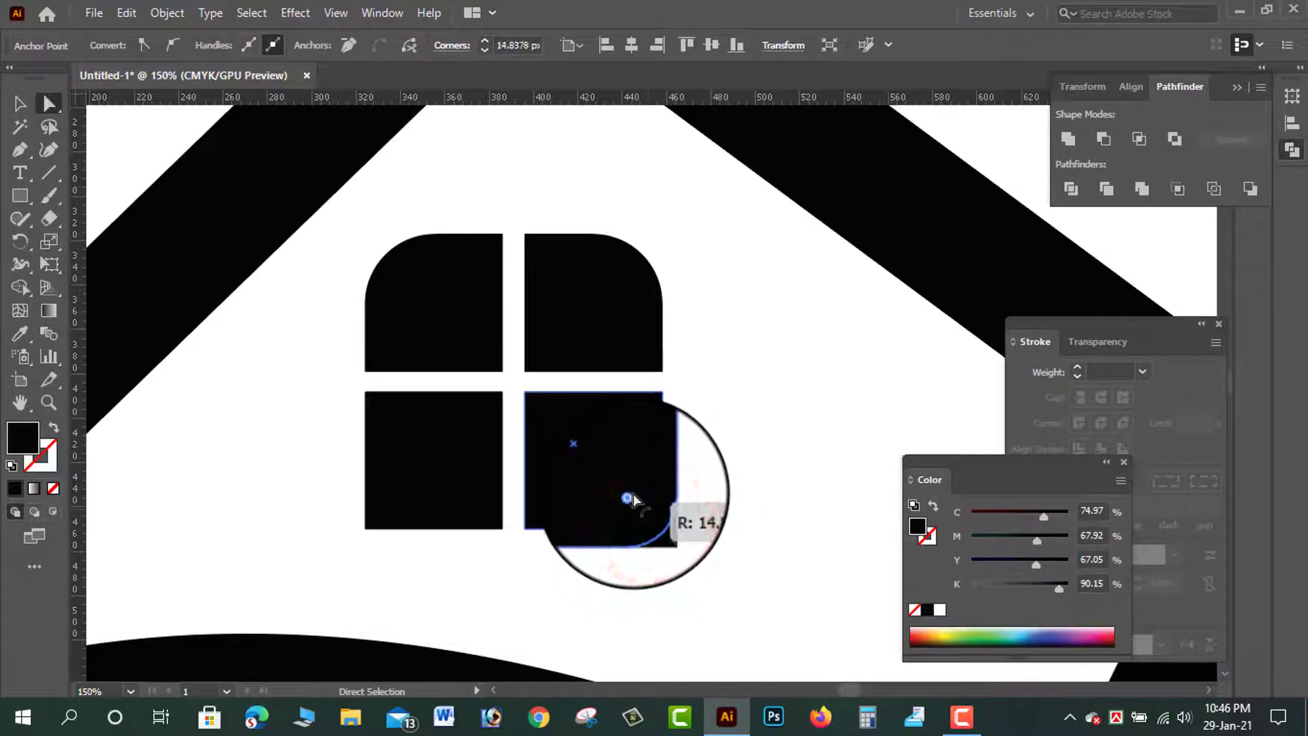
drag(630, 495, 636, 504)
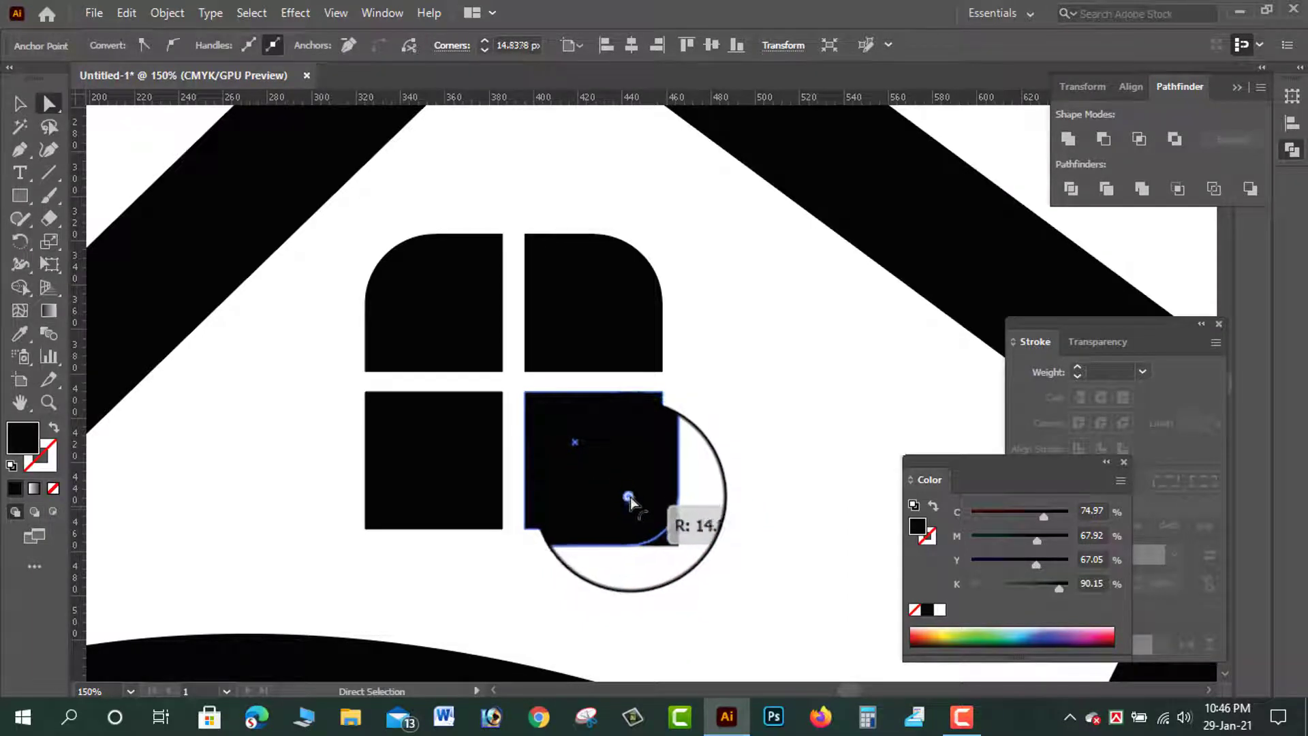
click(721, 504)
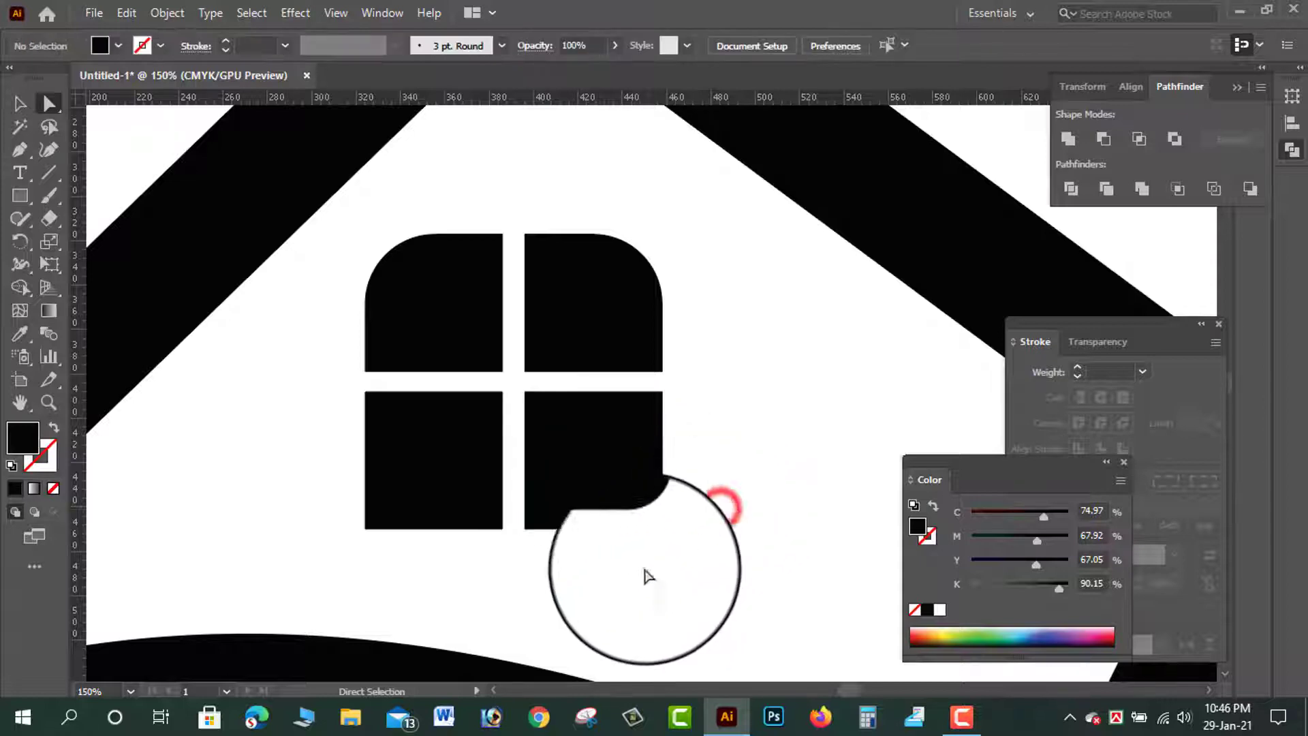
Round the lower-left pane's bottom-left corner.
click(362, 529)
drag(376, 517, 399, 511)
click(425, 566)
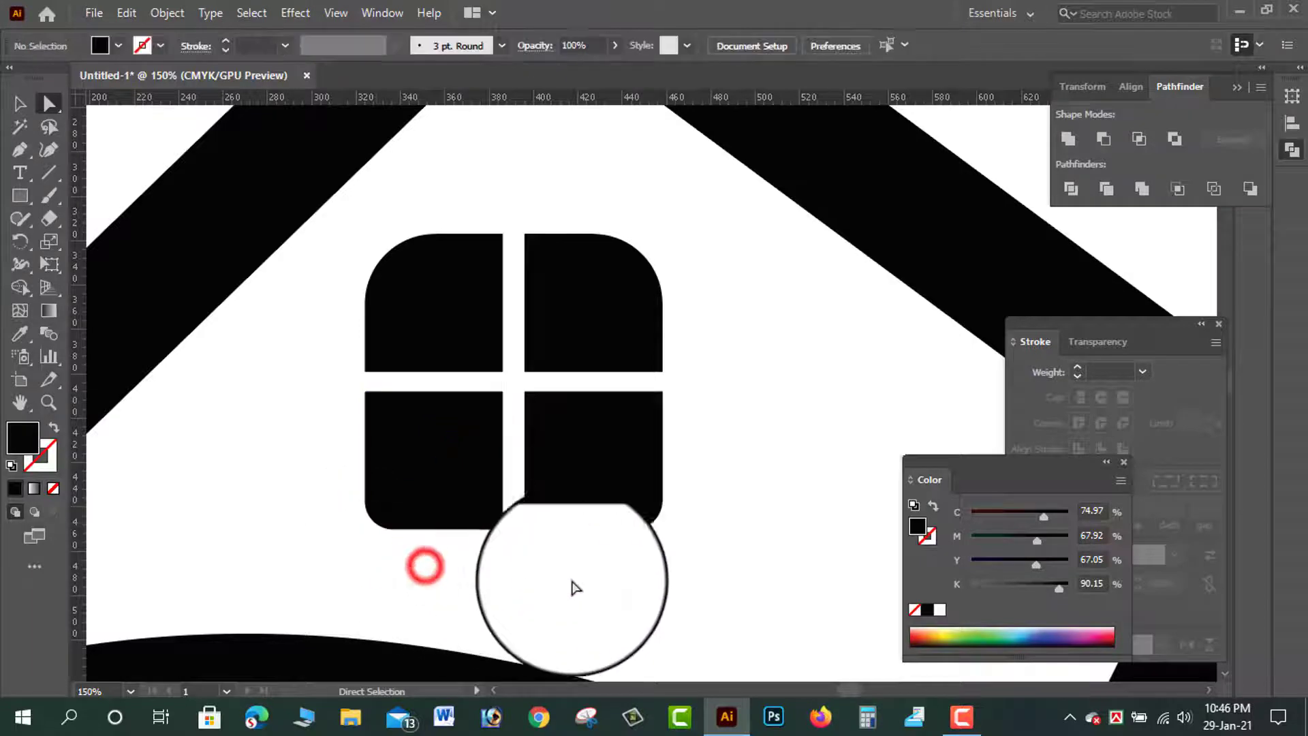
drag(603, 420, 597, 483)
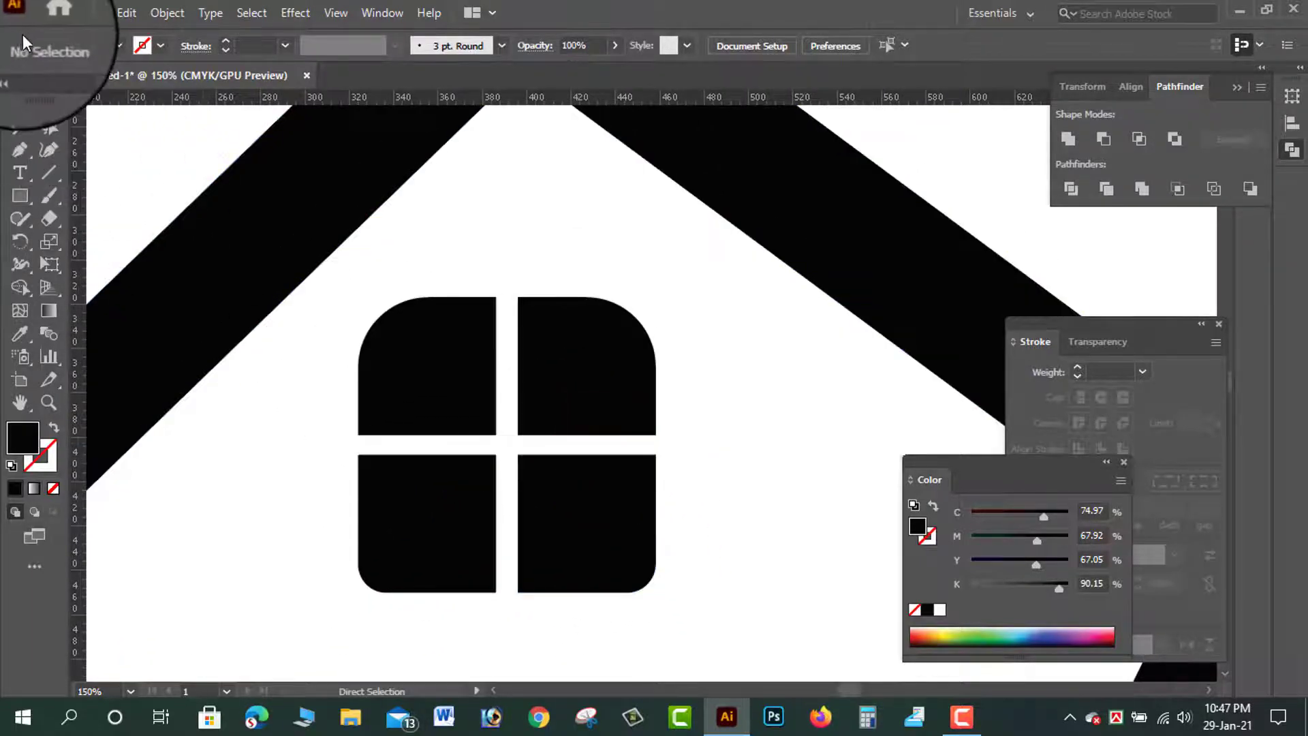
Select all four window panes and drag a corner handle inward to scale them down.
click(19, 103)
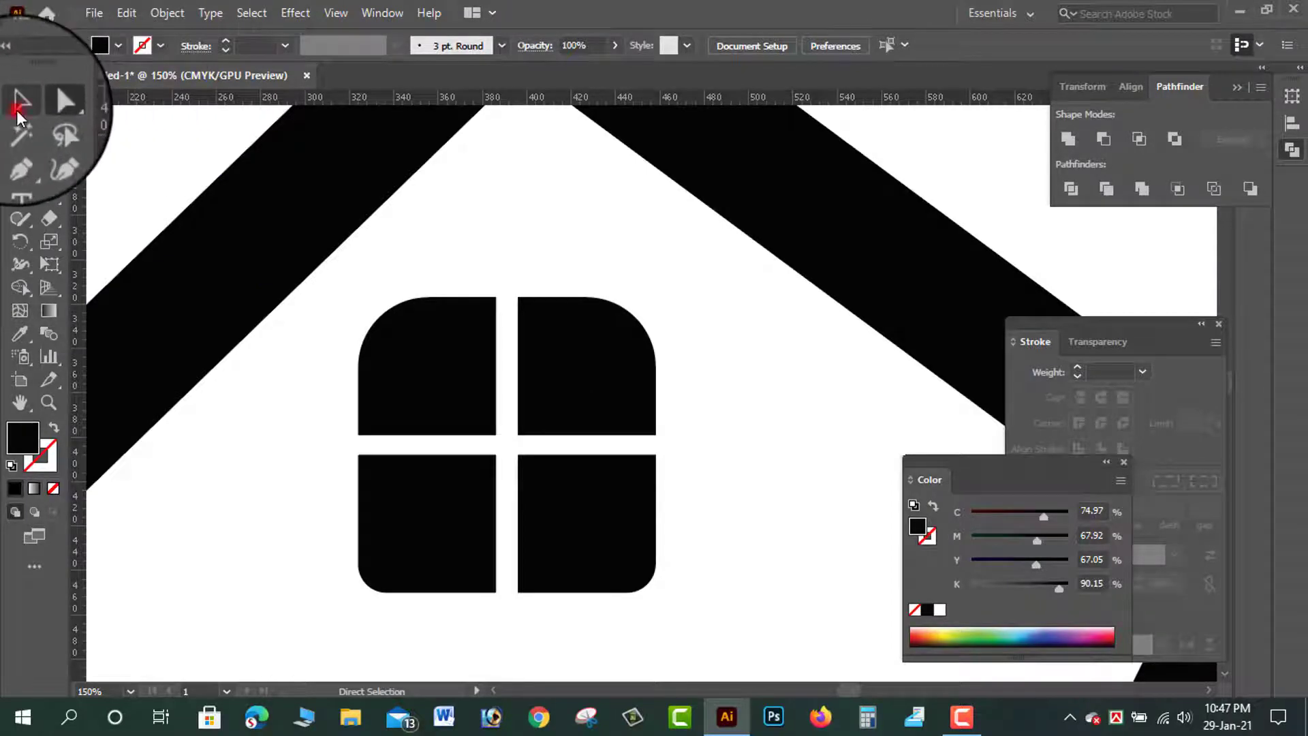
drag(726, 378, 521, 586)
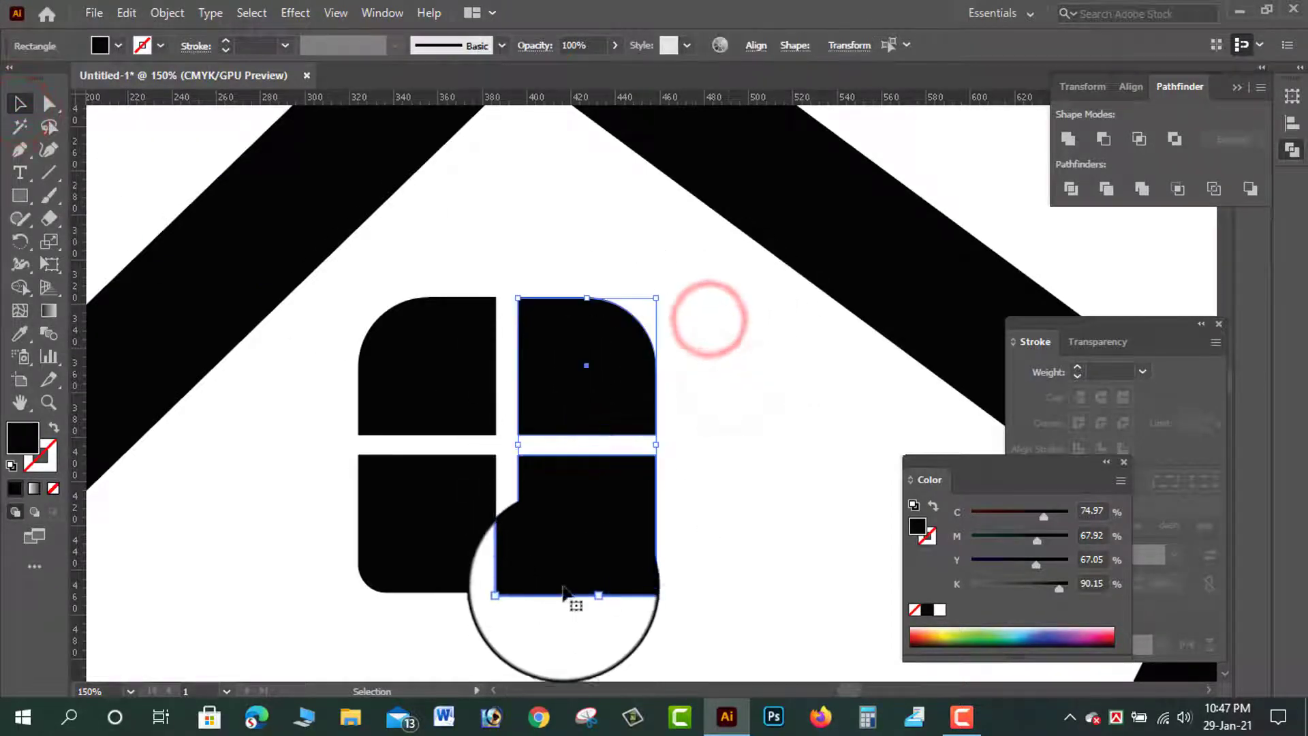
click(752, 502)
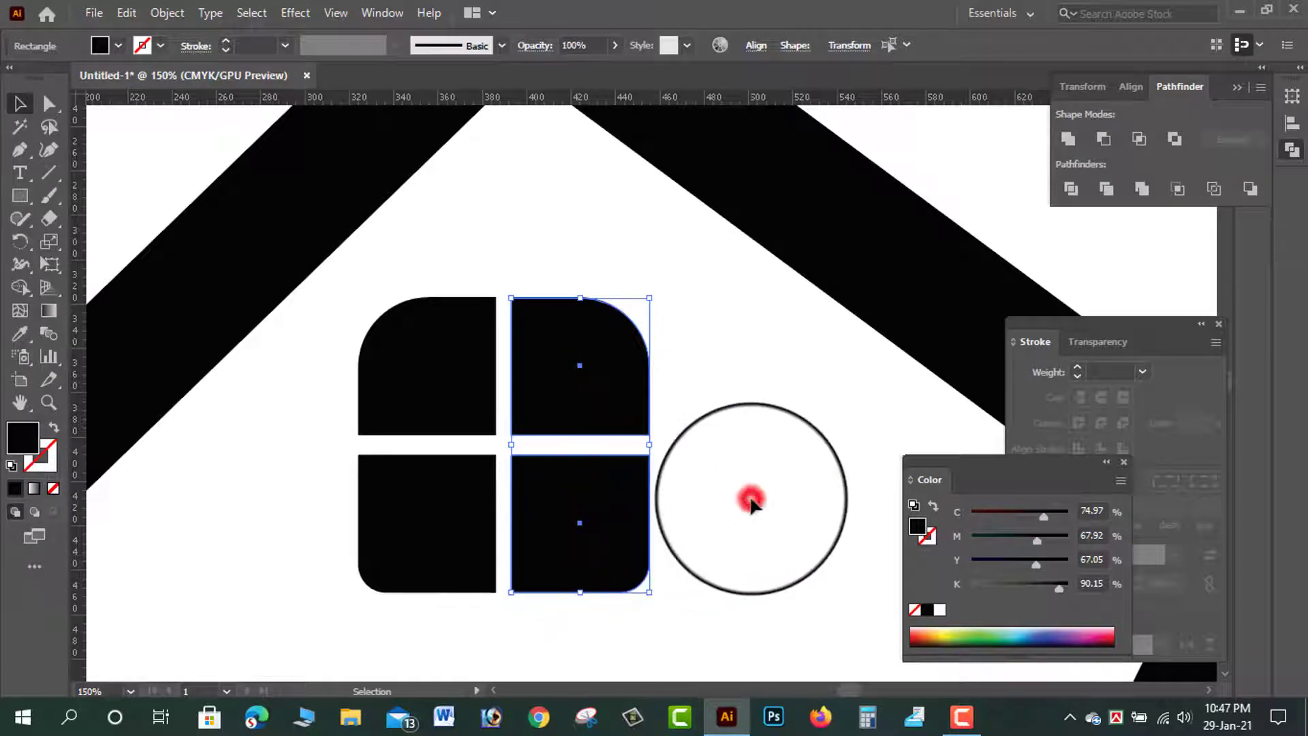
drag(683, 593, 422, 487)
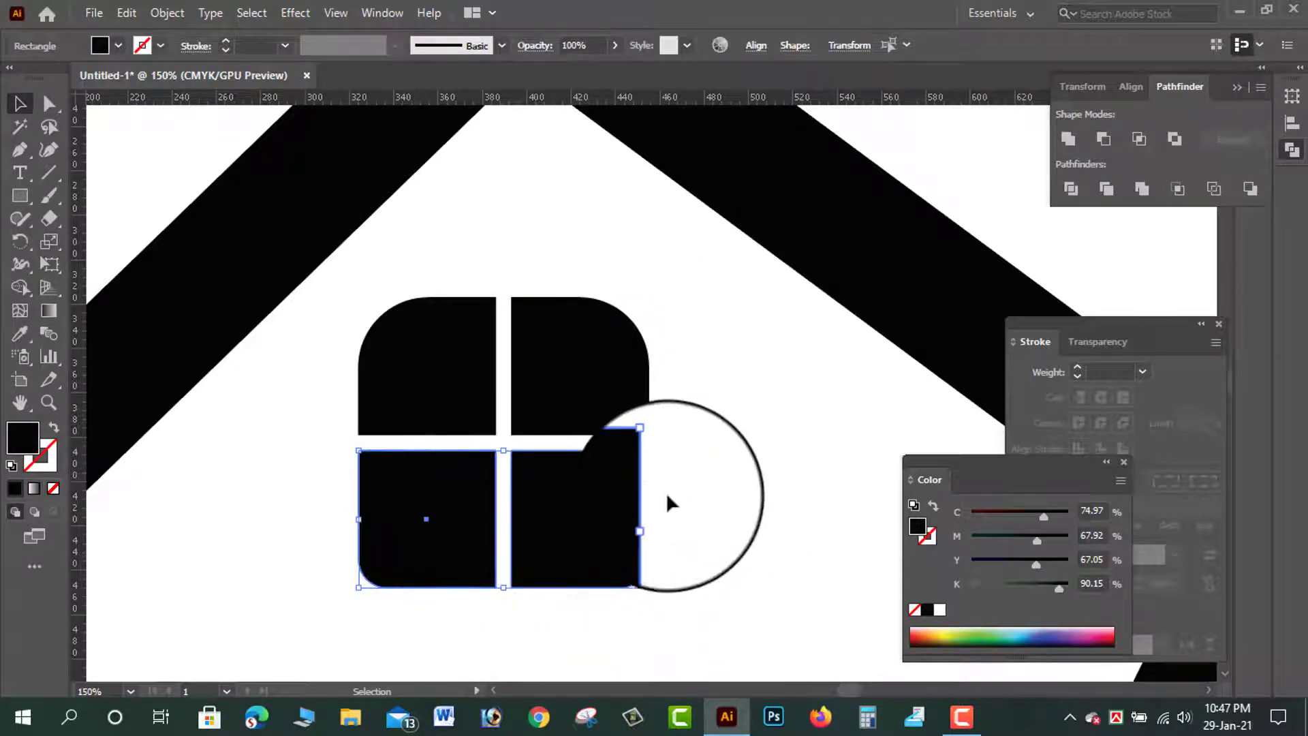
click(776, 462)
click(640, 405)
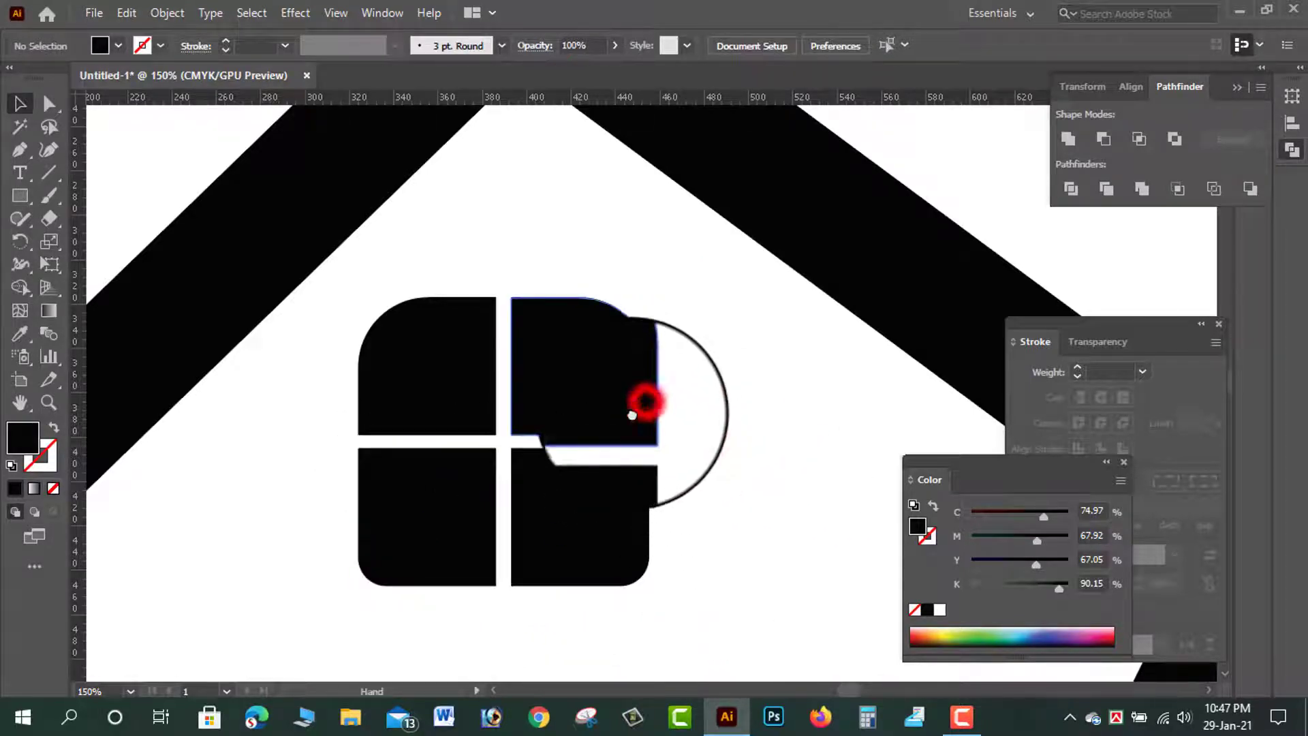
scroll(632, 415, down, 2)
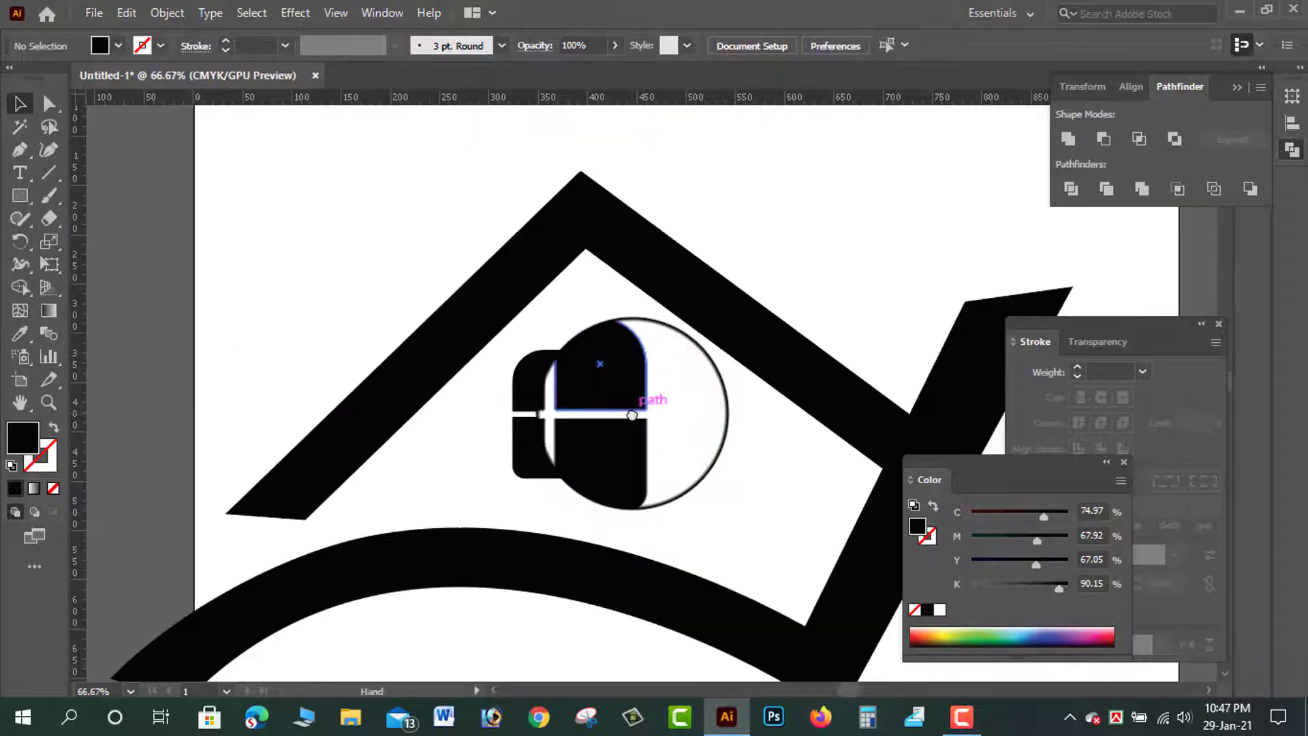
click(659, 409)
mouse_move(679, 485)
mouse_down()
mouse_move(498, 405)
mouse_move(488, 365)
mouse_up()
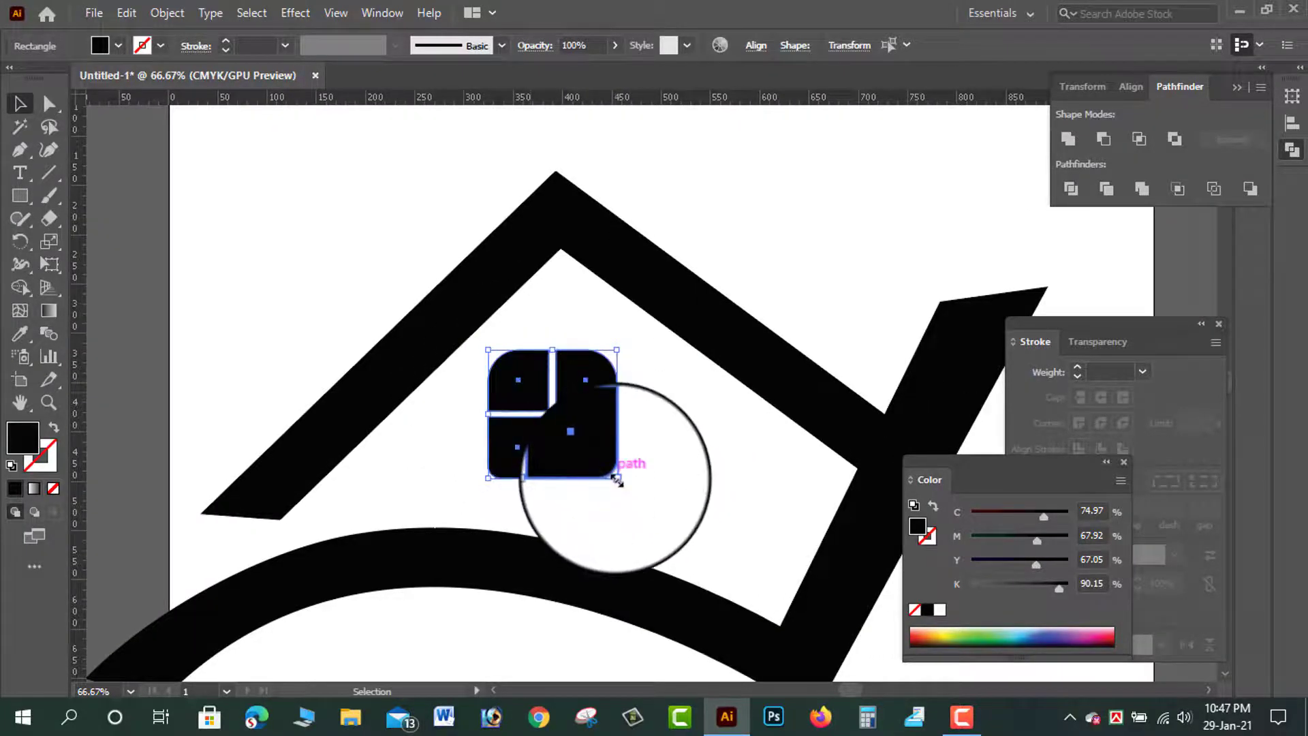
drag(616, 479, 577, 442)
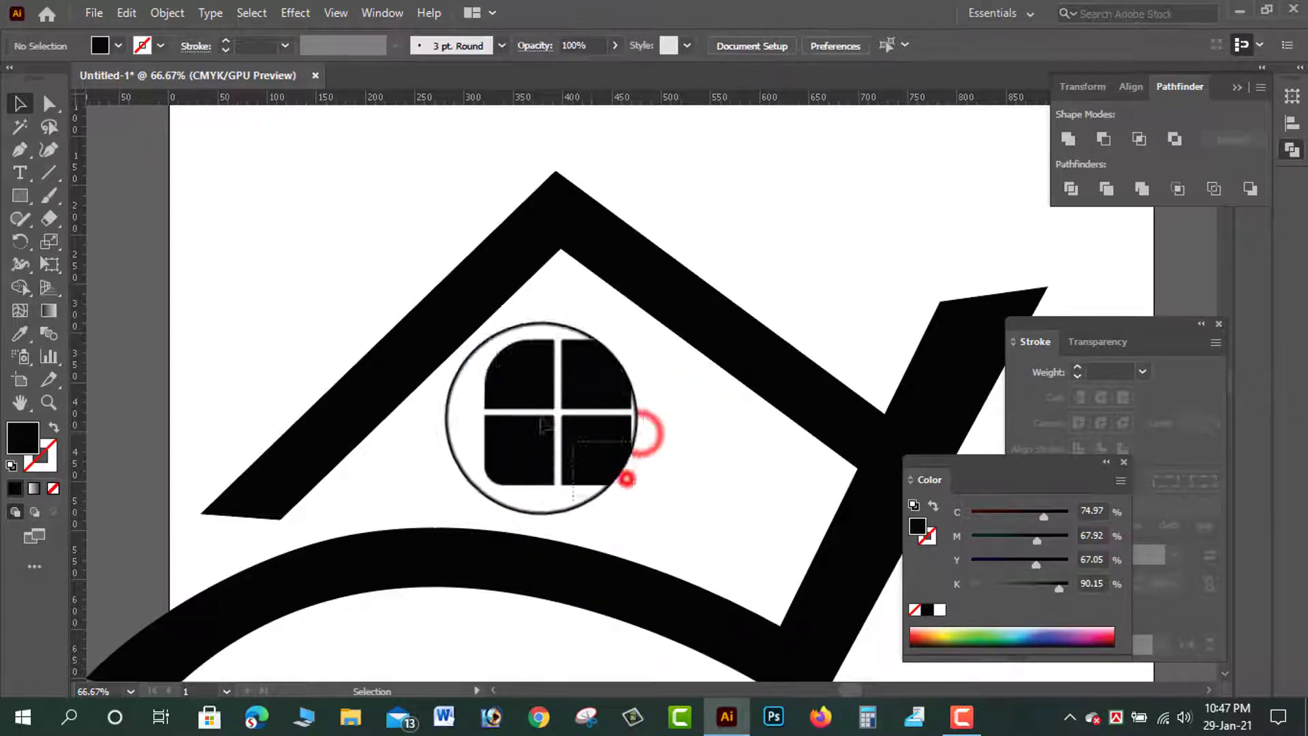
drag(595, 441, 601, 462)
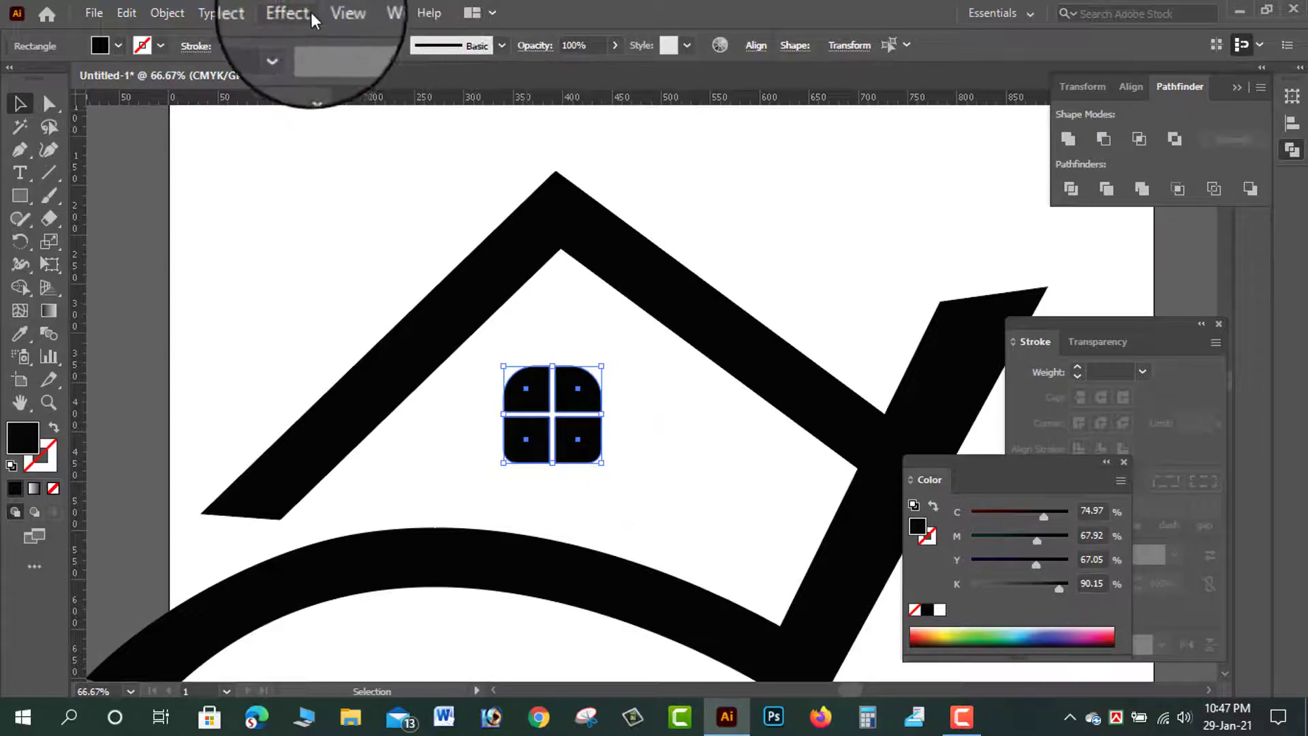
Unite the window panes into a single shape with Pathfinder.
click(381, 15)
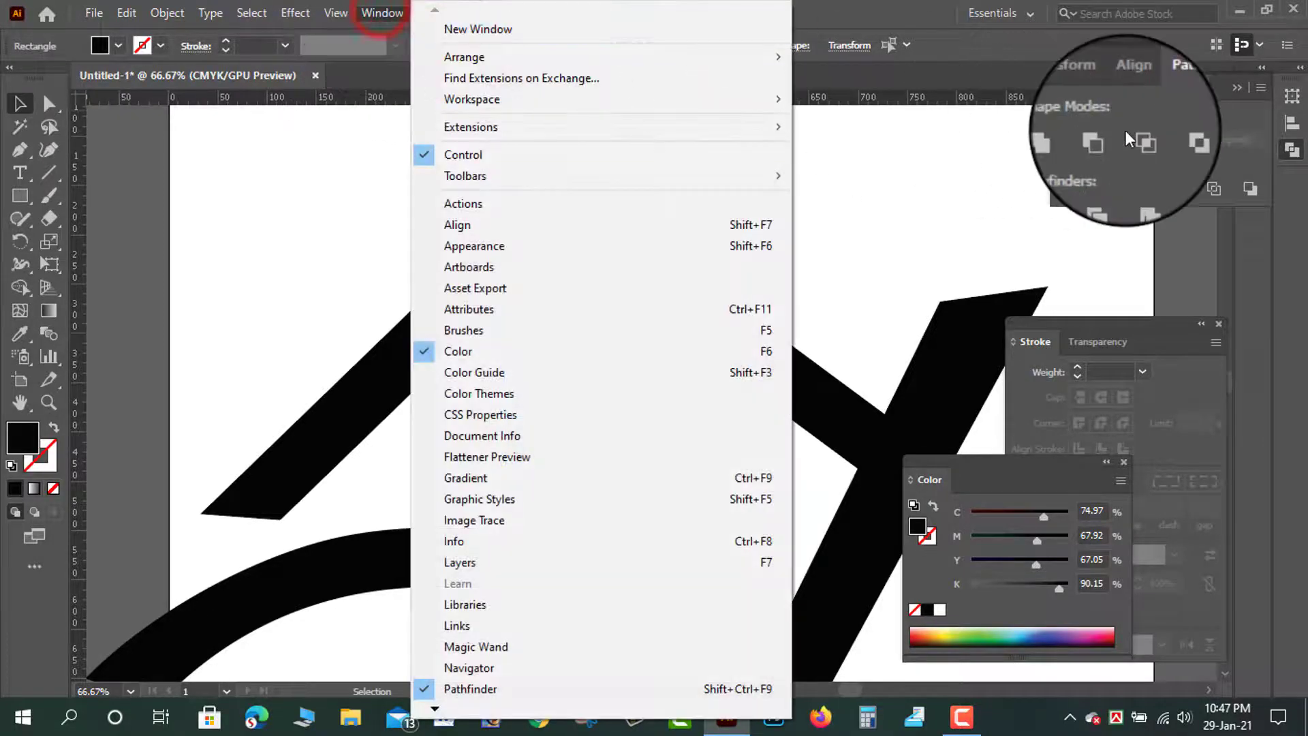
click(1082, 120)
click(1067, 140)
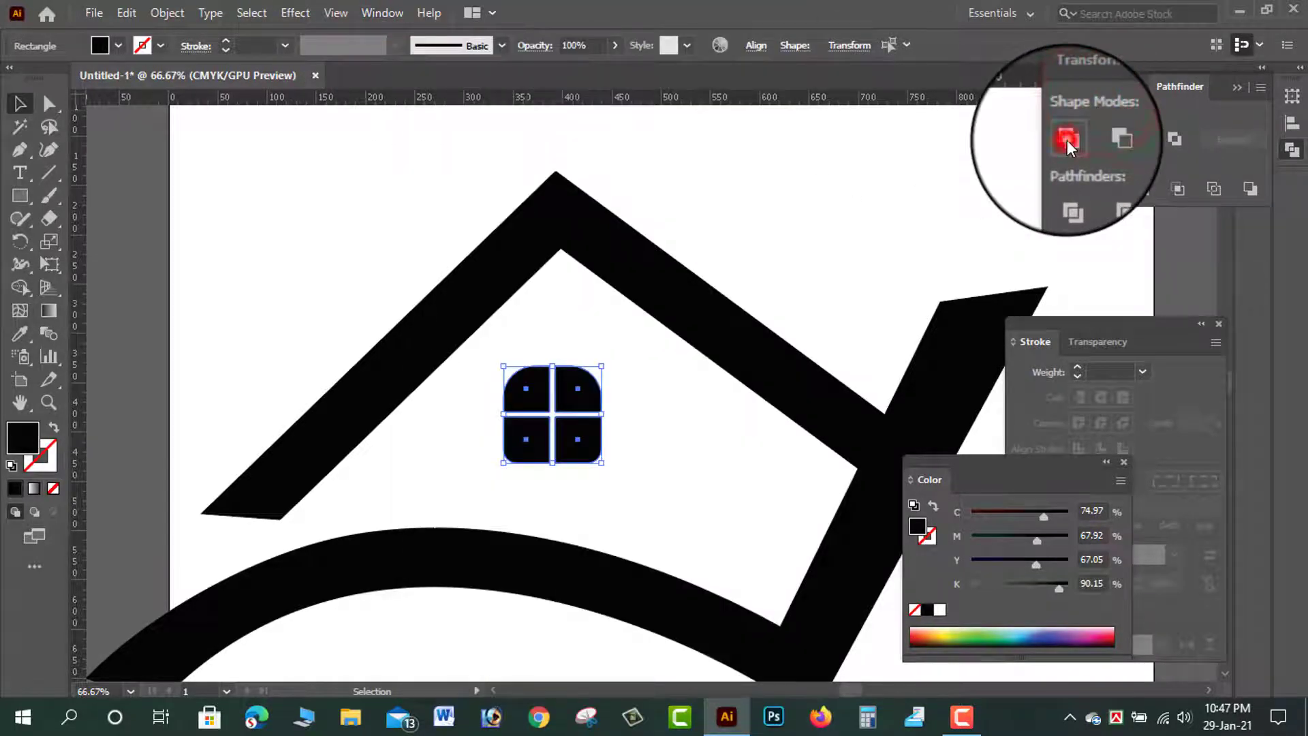
click(845, 218)
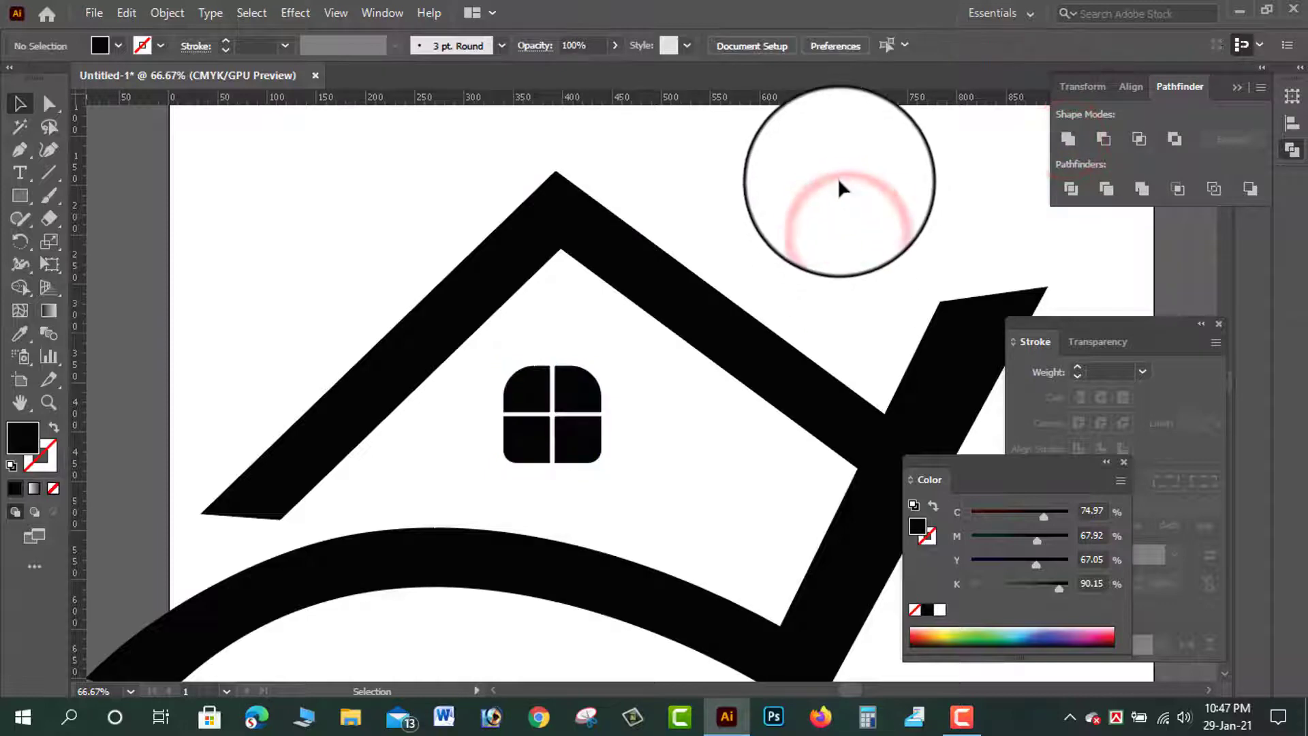
Merge the roof and wall shapes into one house path.
drag(823, 263, 926, 443)
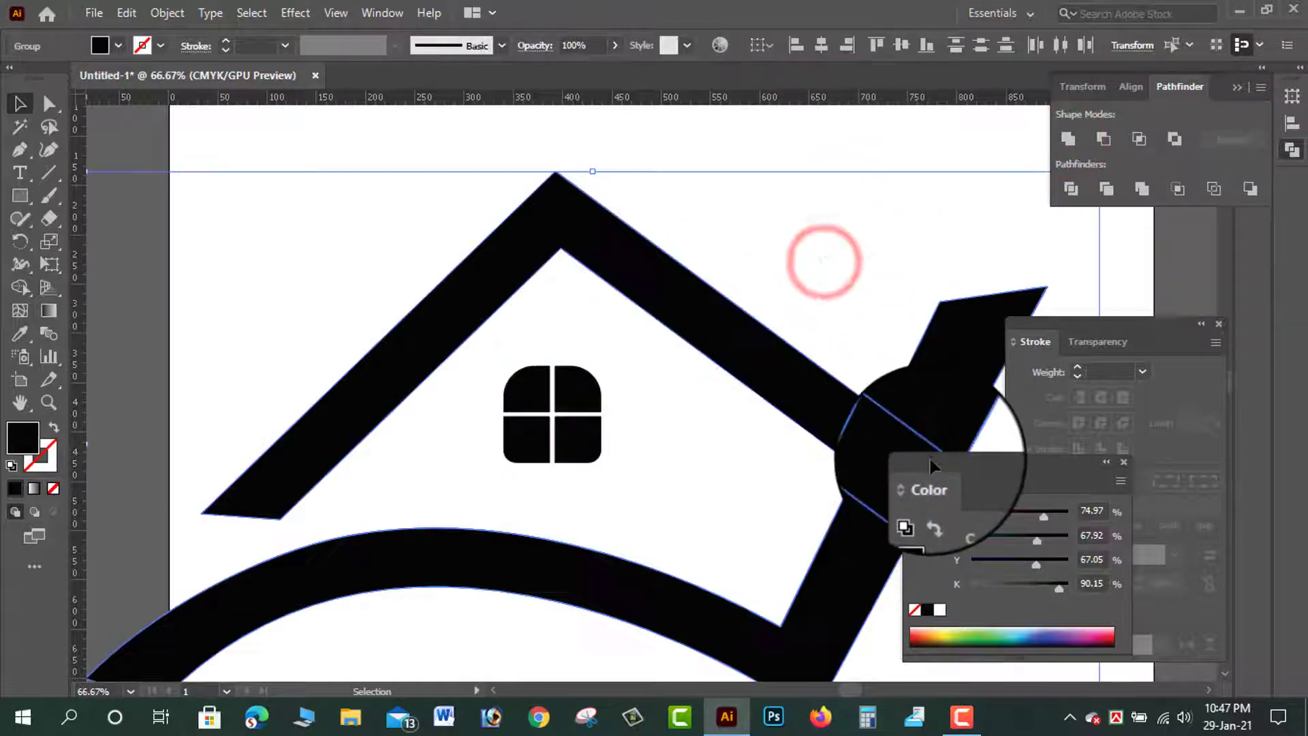
click(1067, 141)
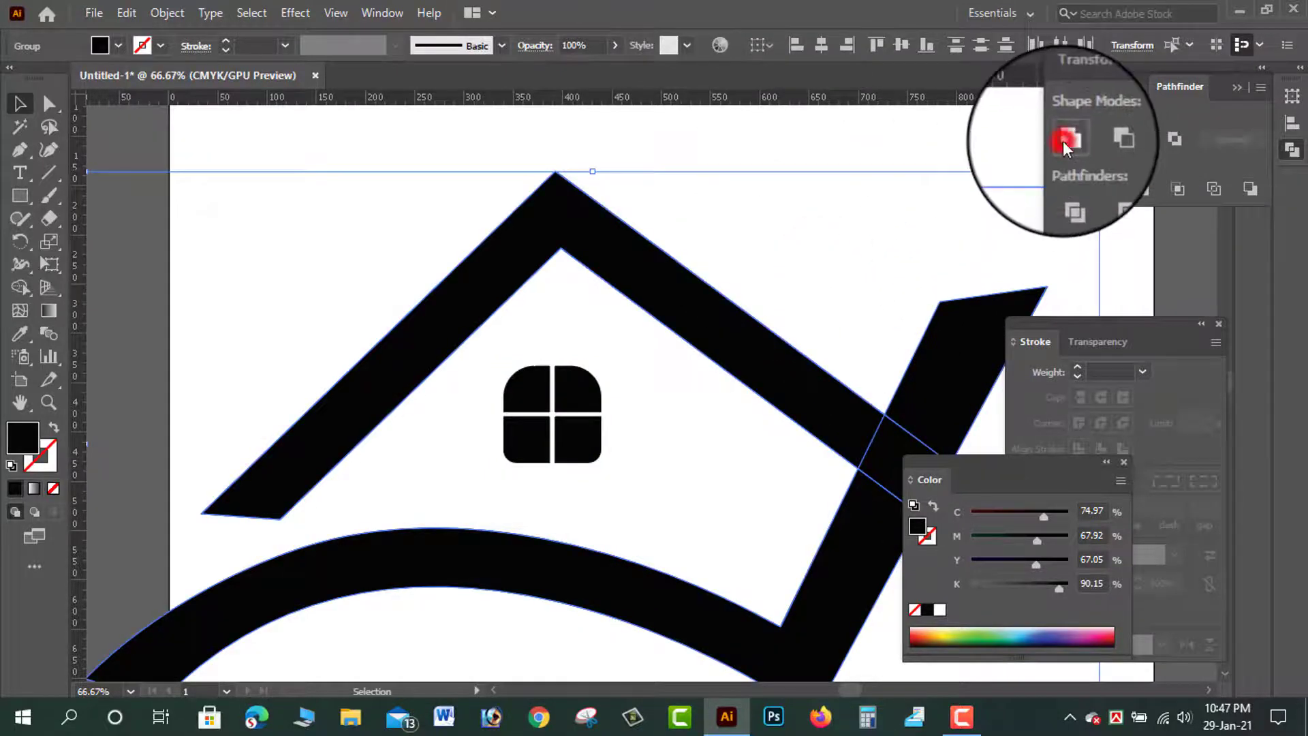
click(697, 142)
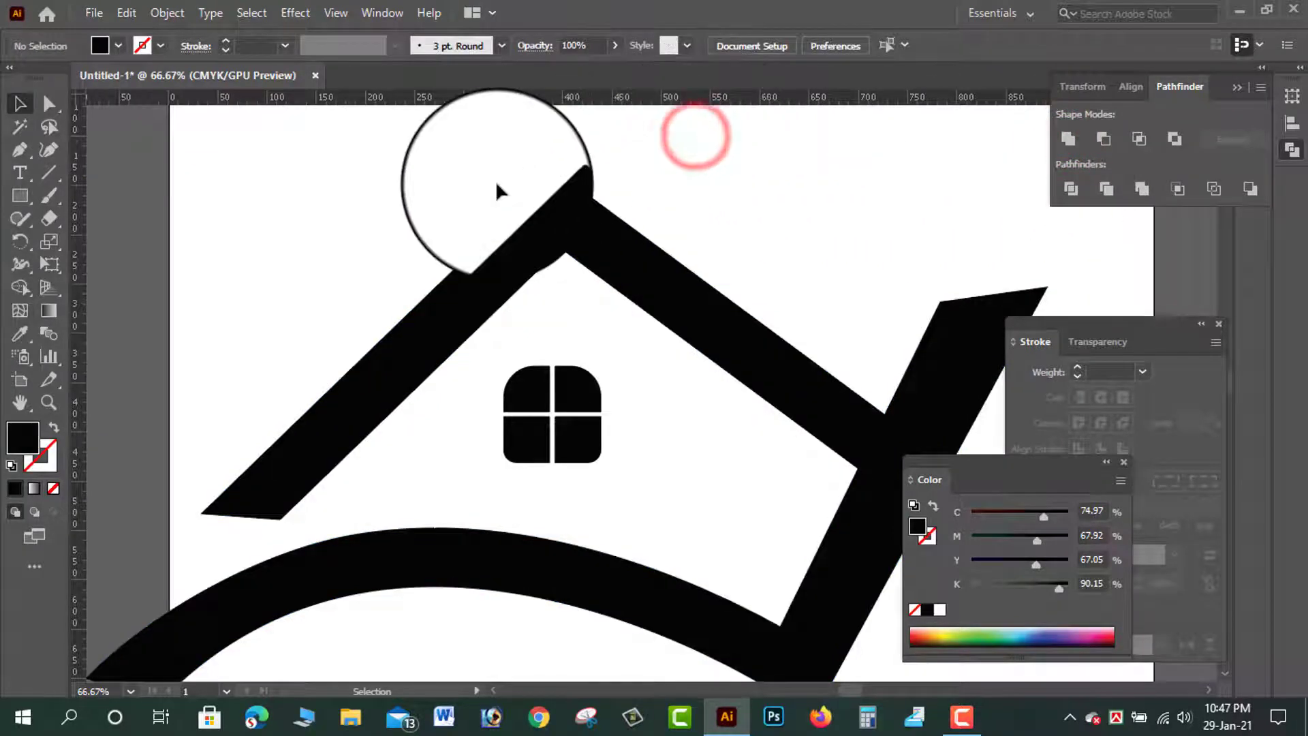
click(555, 228)
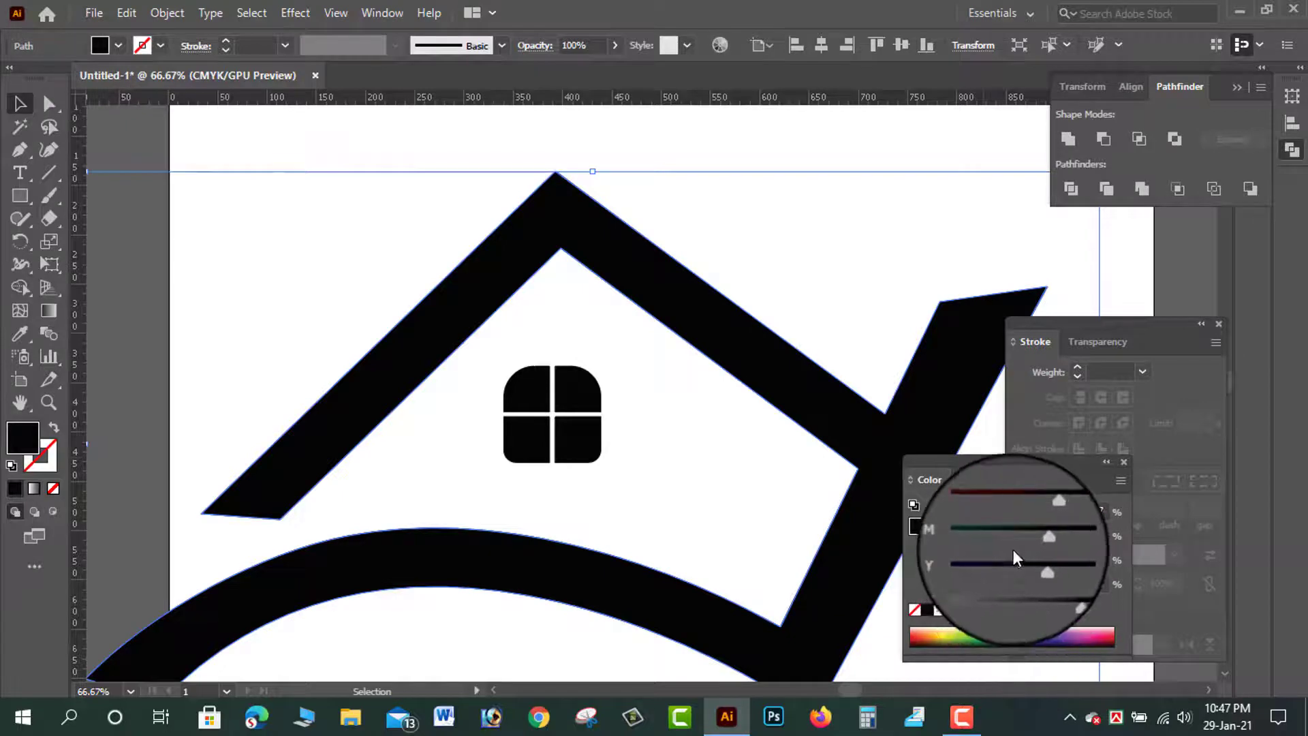
Fill the house outline bright blue, C100 M0 Y0 K0.
drag(1015, 559, 938, 559)
click(992, 588)
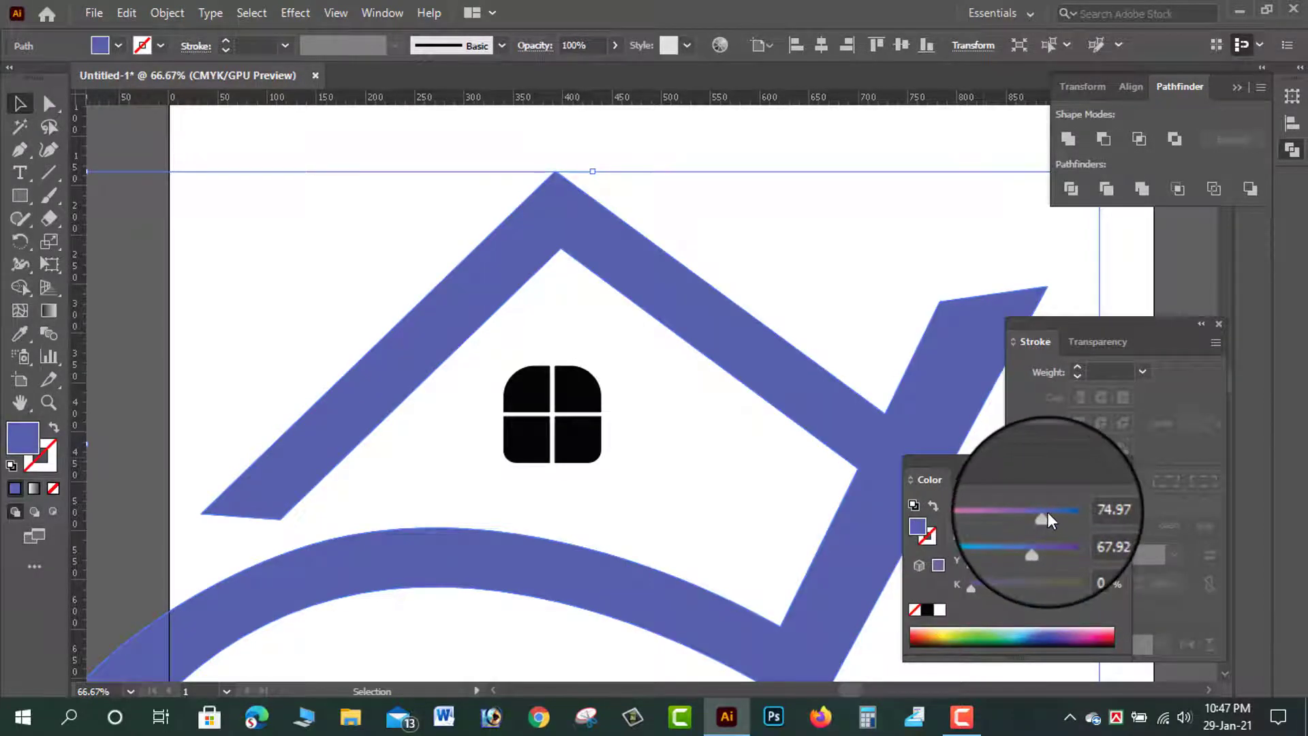
drag(1047, 513, 981, 512)
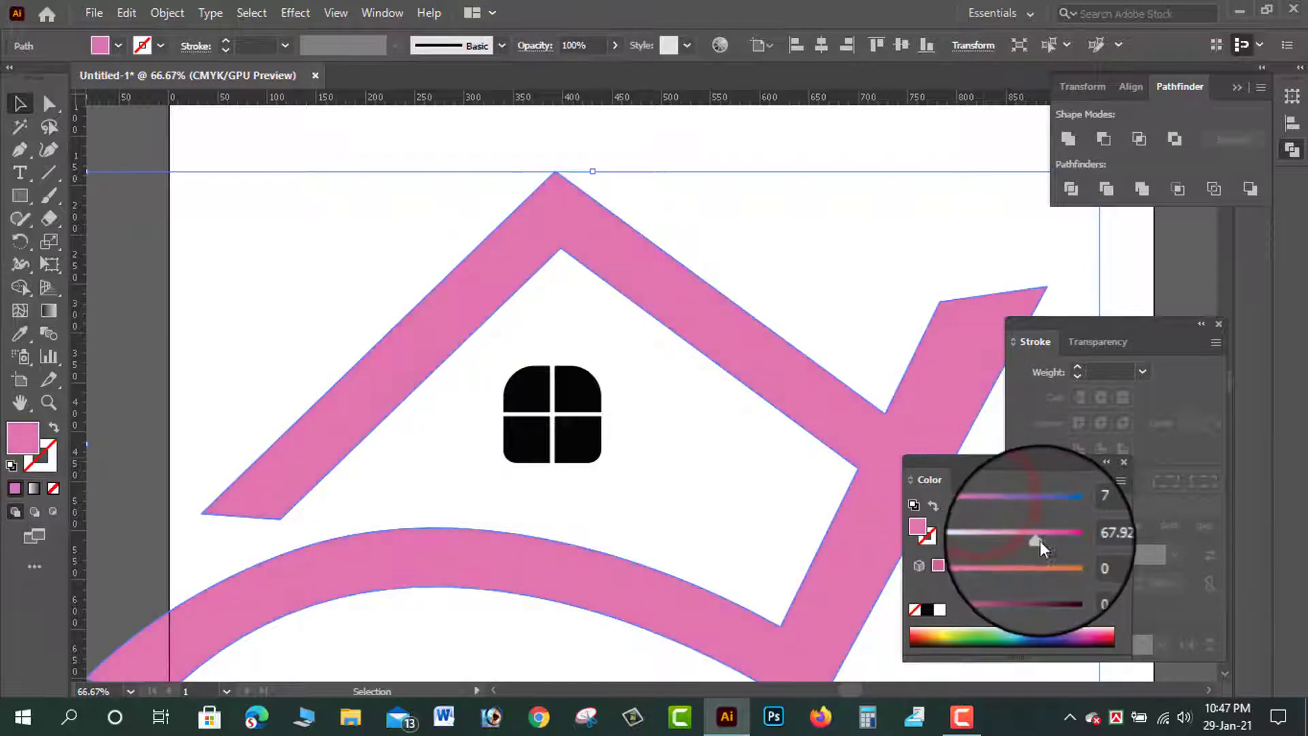
mouse_move(1065, 550)
mouse_down()
mouse_move(963, 528)
mouse_move(1072, 511)
mouse_up()
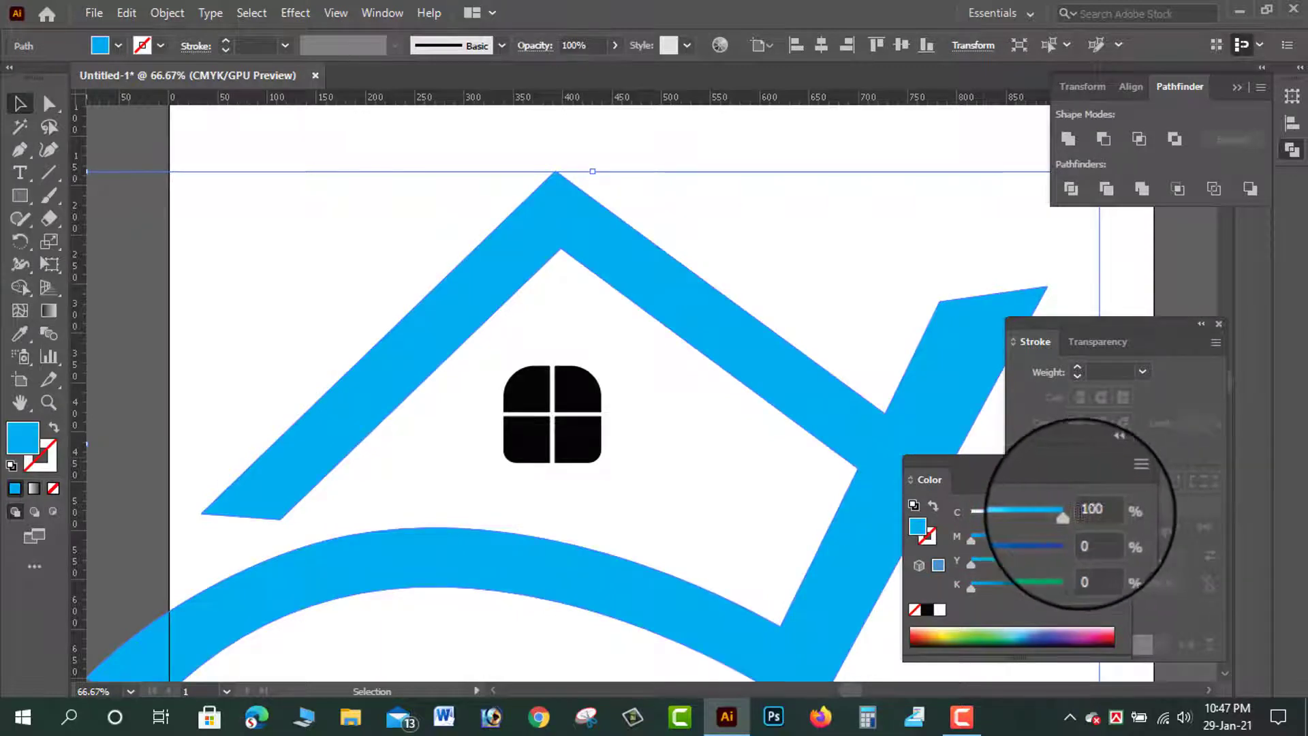
Recolour the window lime green, C45 M0 Y100 K0.
click(530, 430)
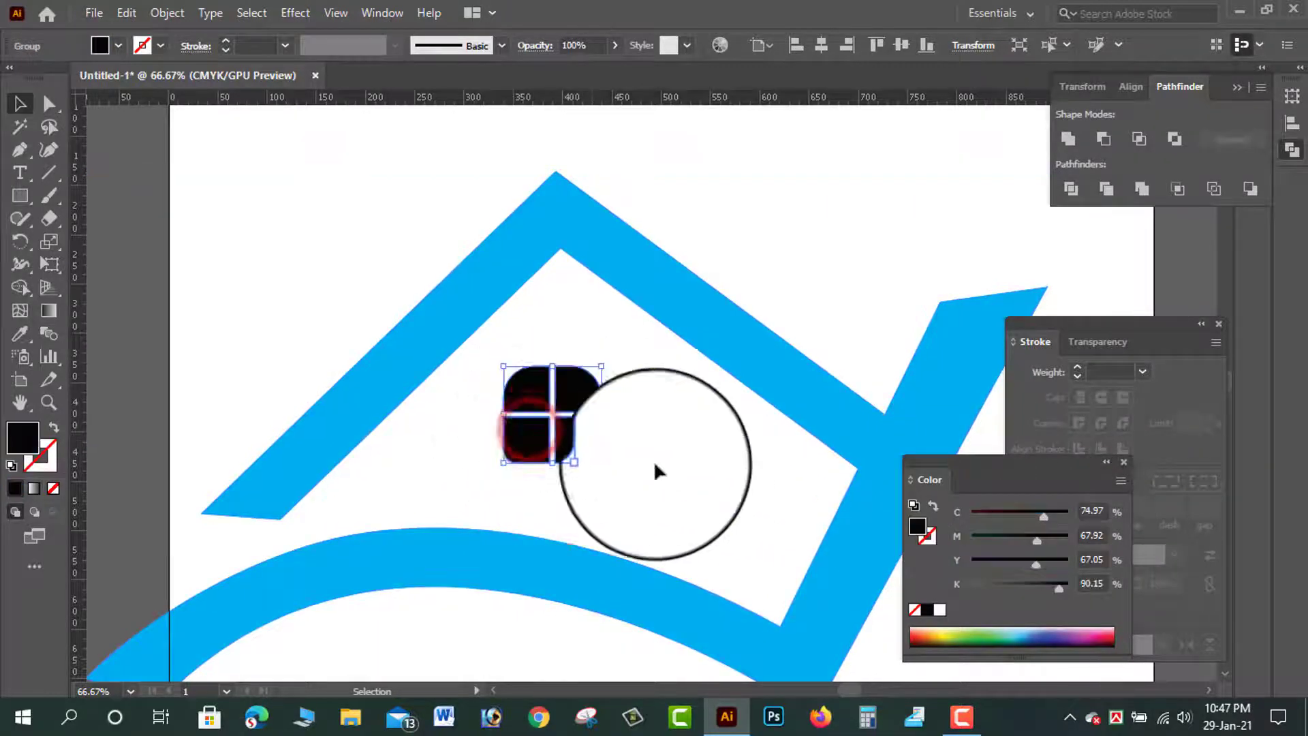
drag(986, 587, 971, 587)
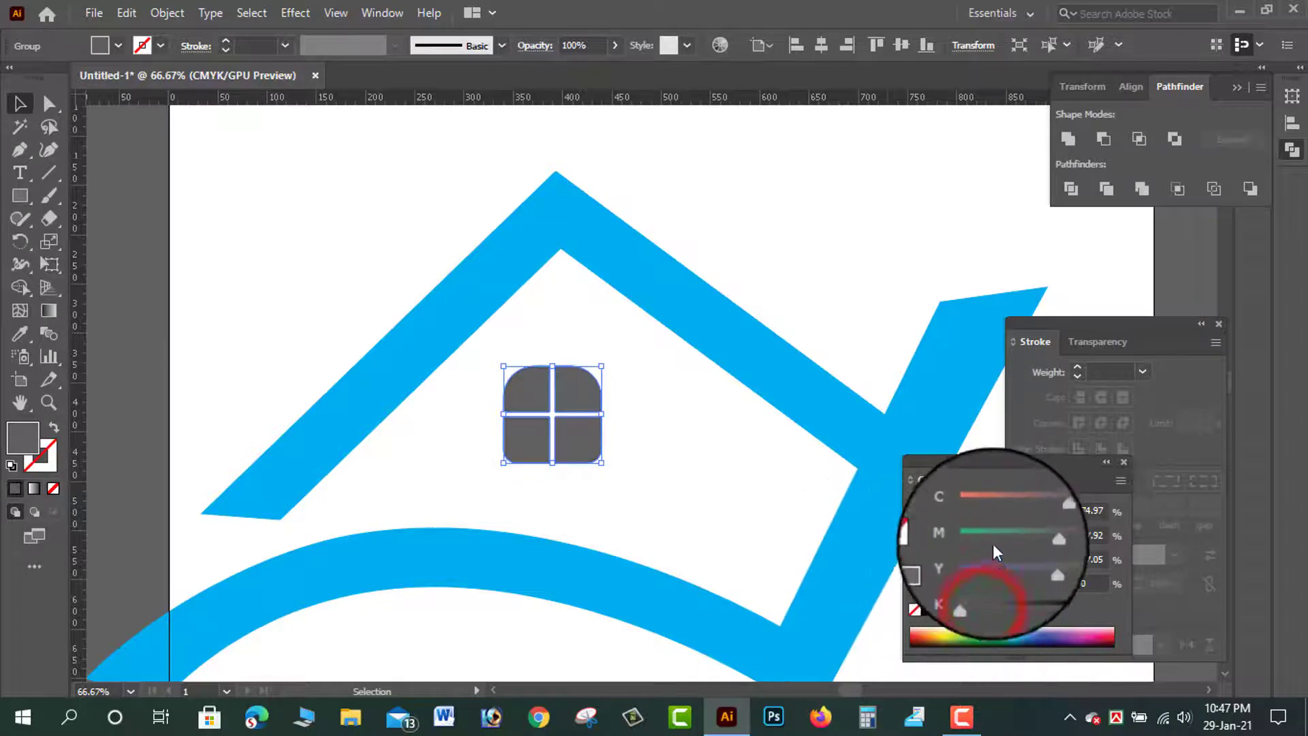
drag(992, 538, 906, 538)
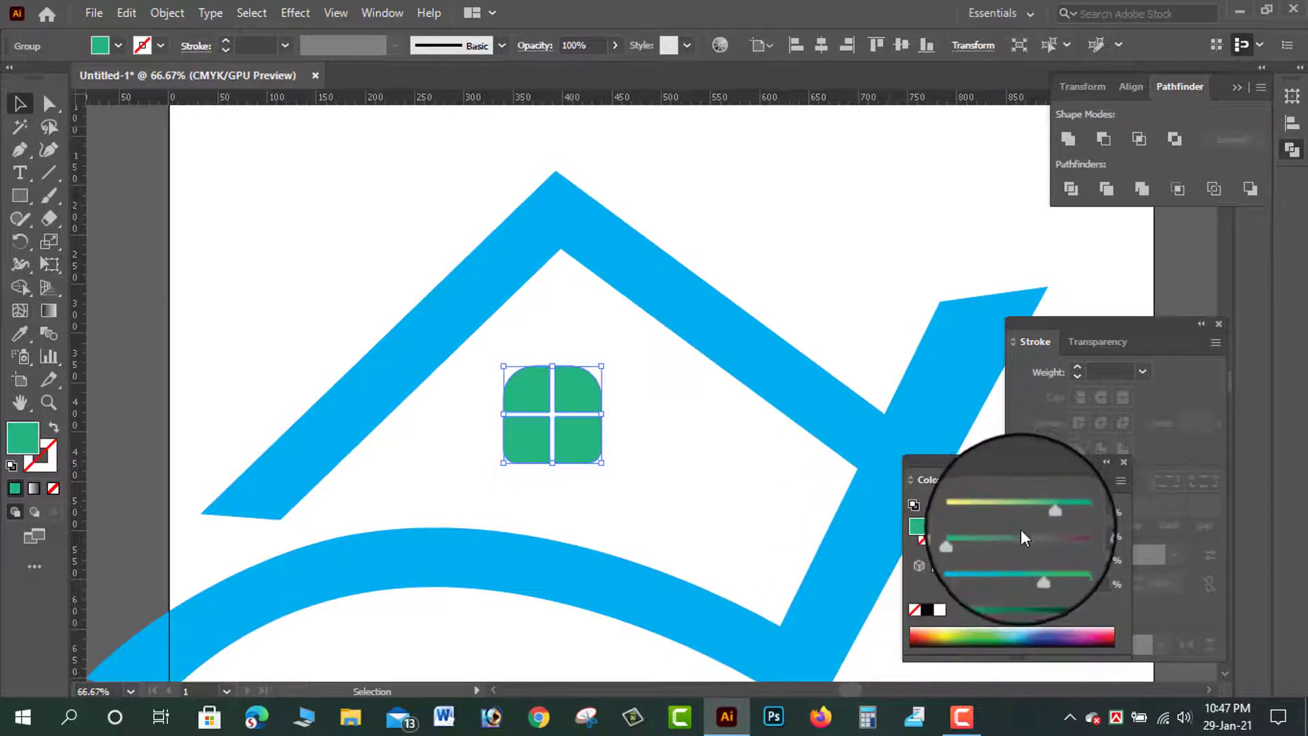
drag(1043, 561, 1065, 560)
drag(1024, 511, 1028, 517)
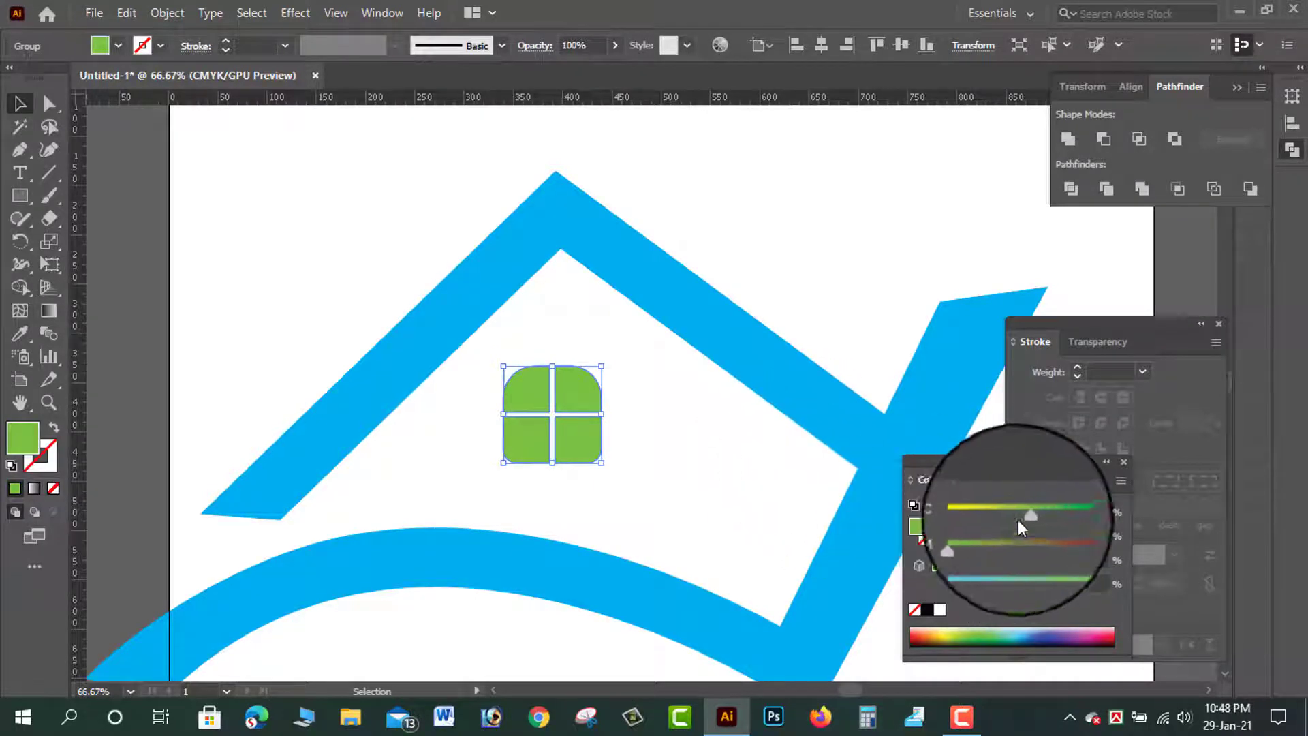
click(1037, 519)
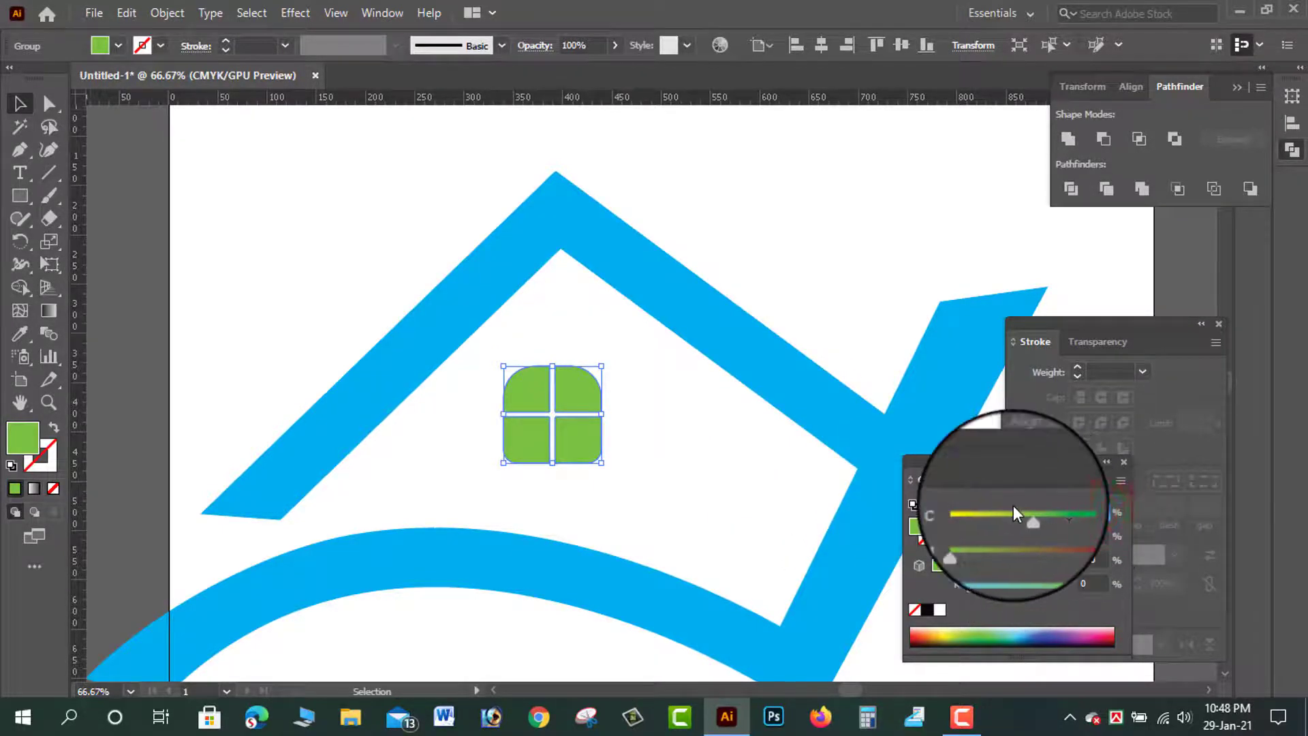
click(1013, 508)
click(862, 270)
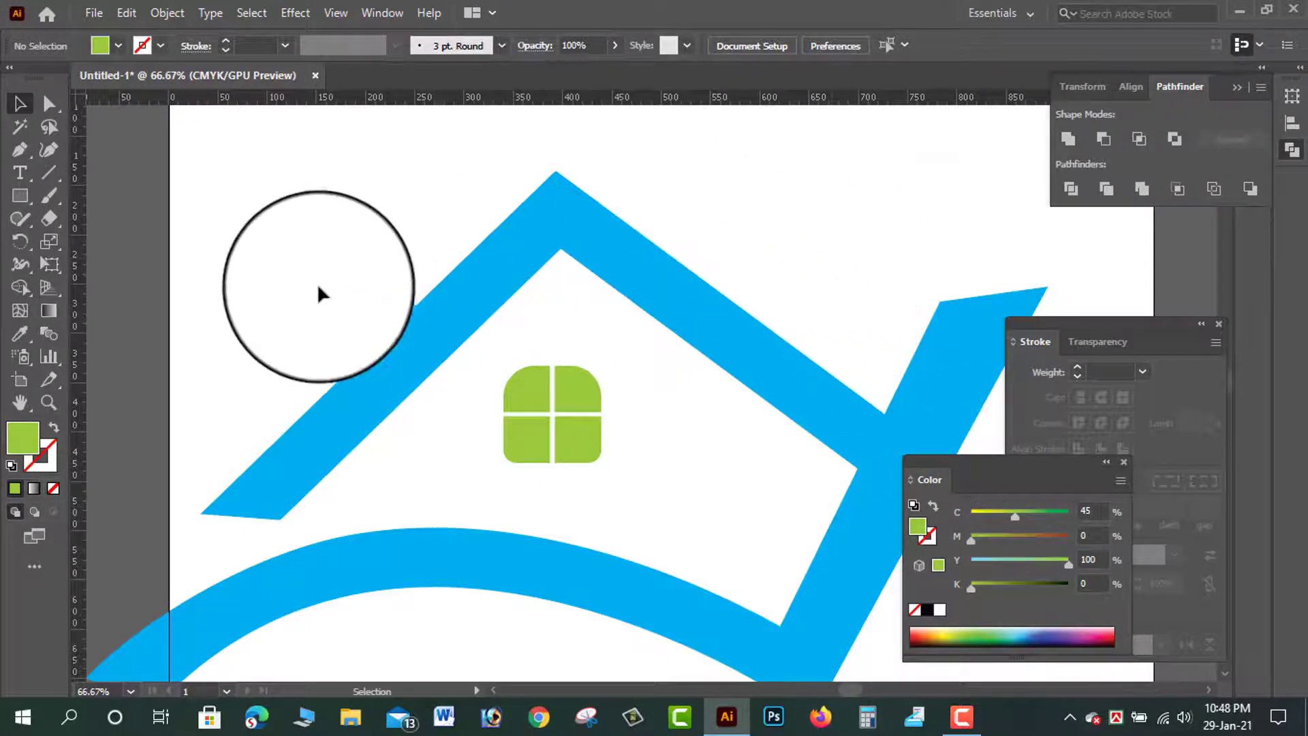
Place a vertical ruler guide through the roof peak and window centre, then select it.
mouse_move(78, 375)
mouse_down()
mouse_move(554, 419)
mouse_move(594, 459)
mouse_move(653, 457)
mouse_up()
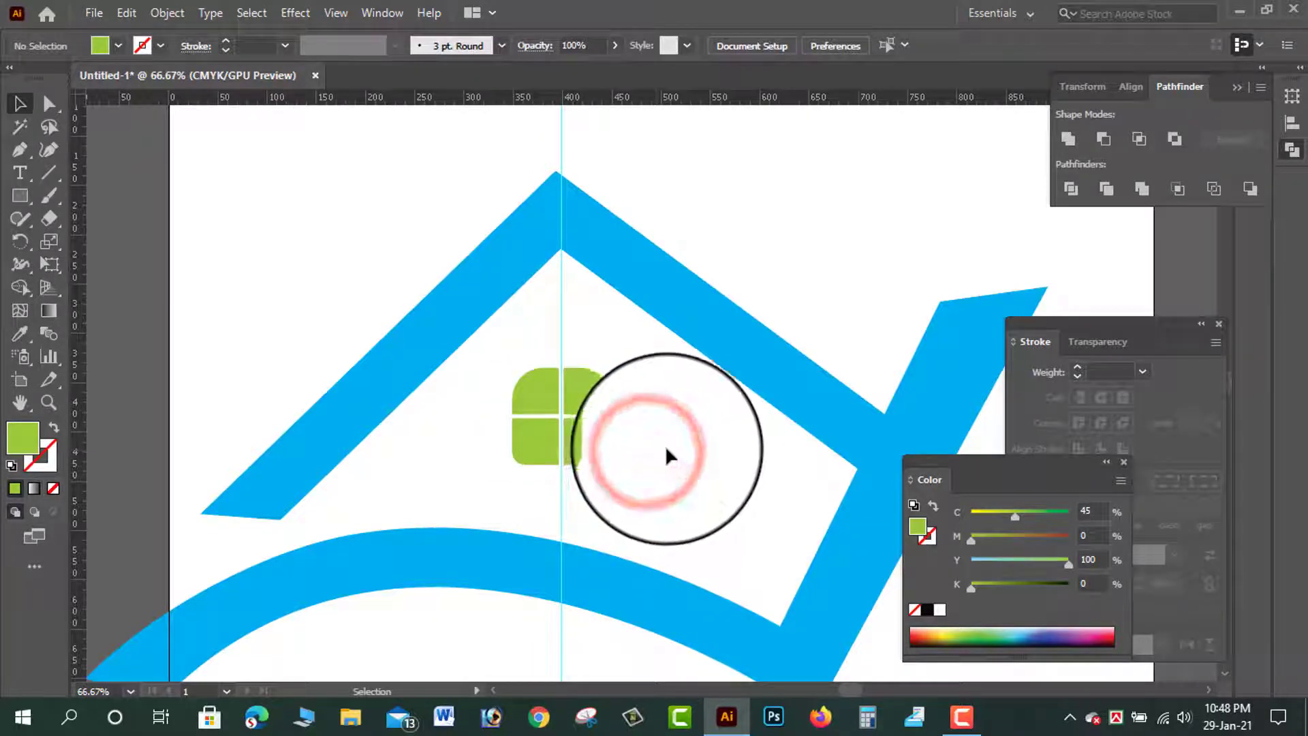
click(658, 440)
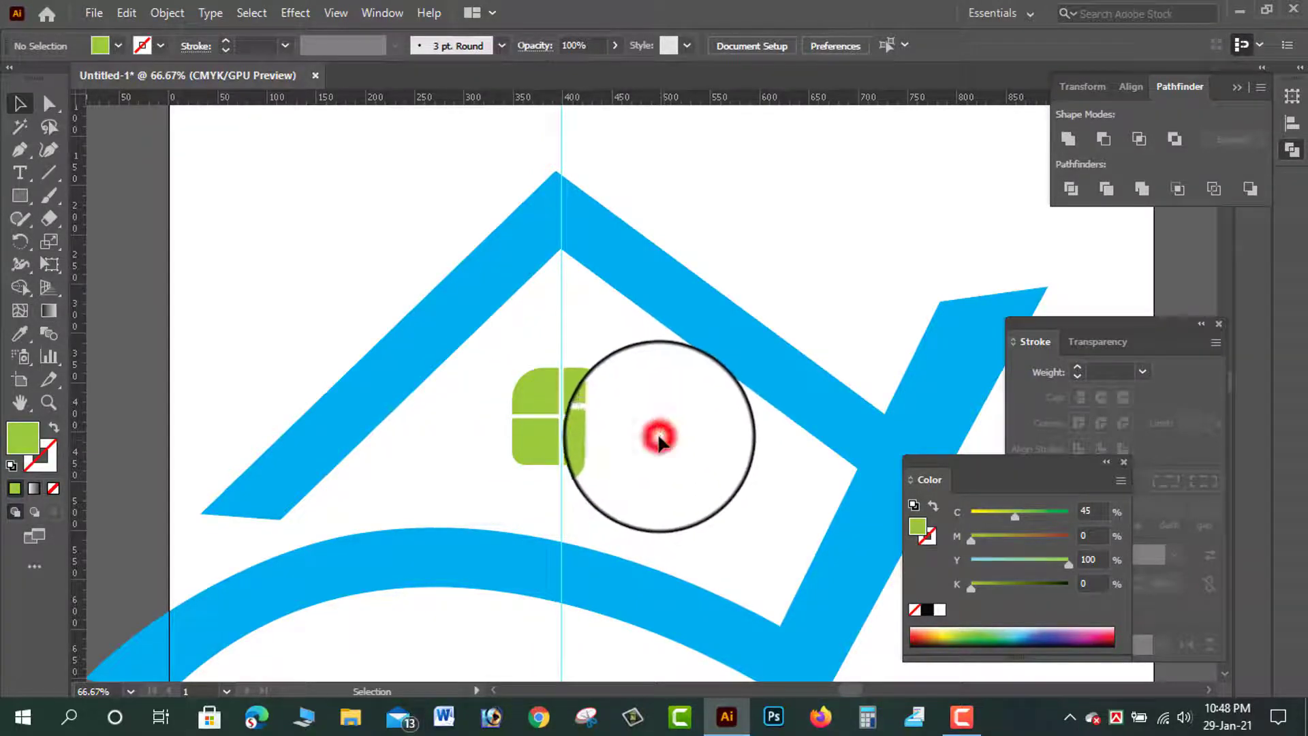
key(a)
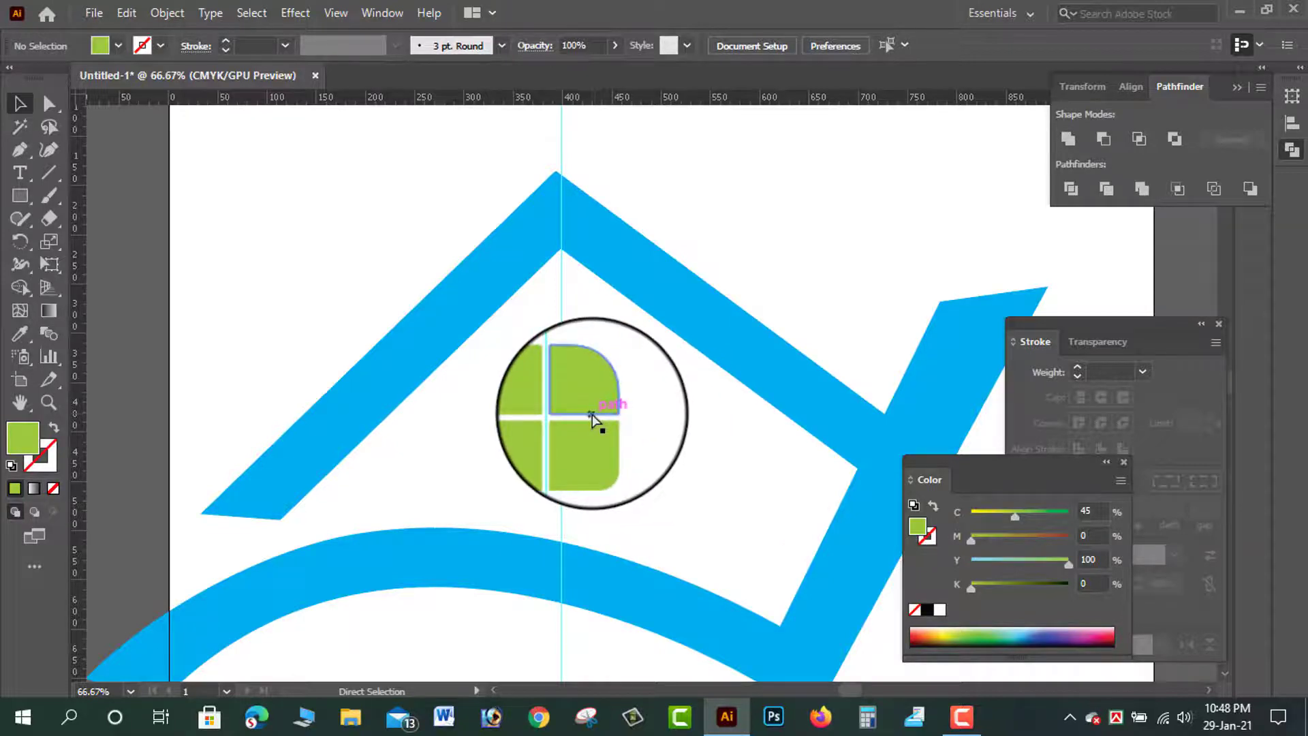
key(ctrl+minus)
key(ctrl+minus)
key(v)
click(695, 306)
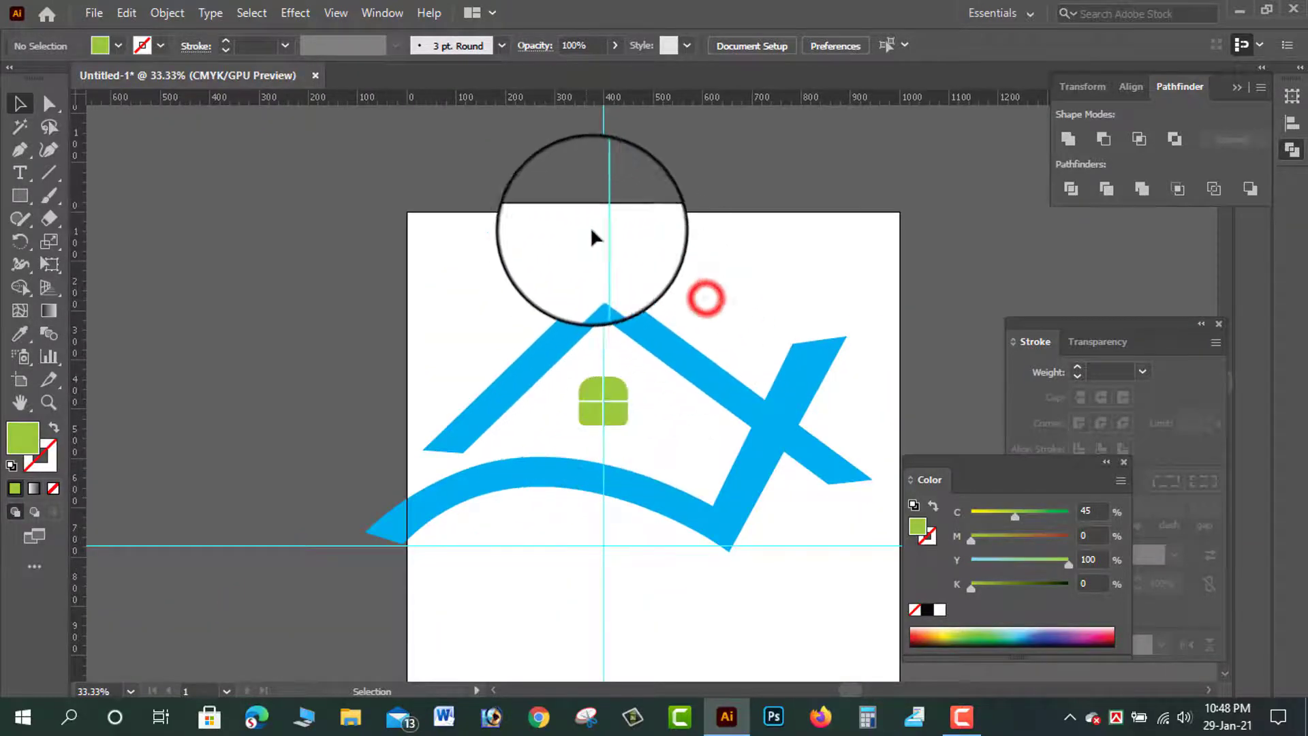
click(601, 161)
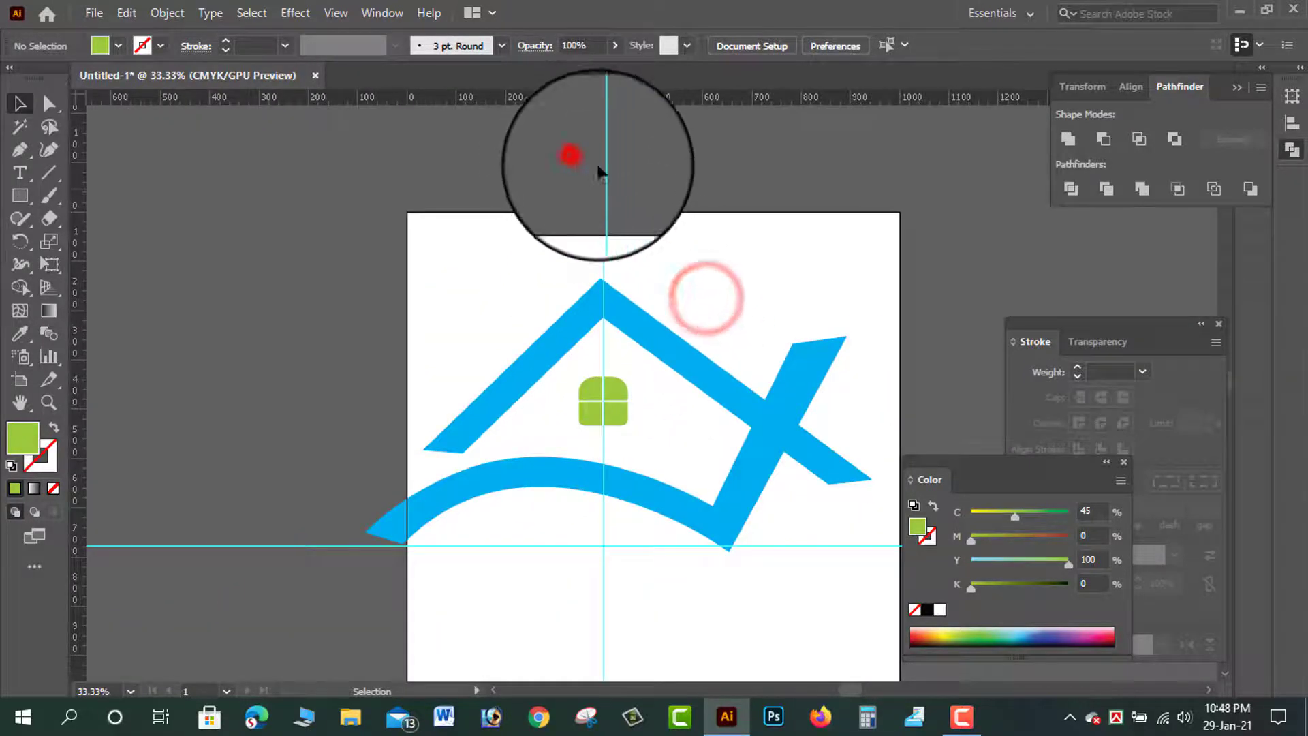
Delete the vertical and horizontal guides with Edit > Clear.
click(155, 14)
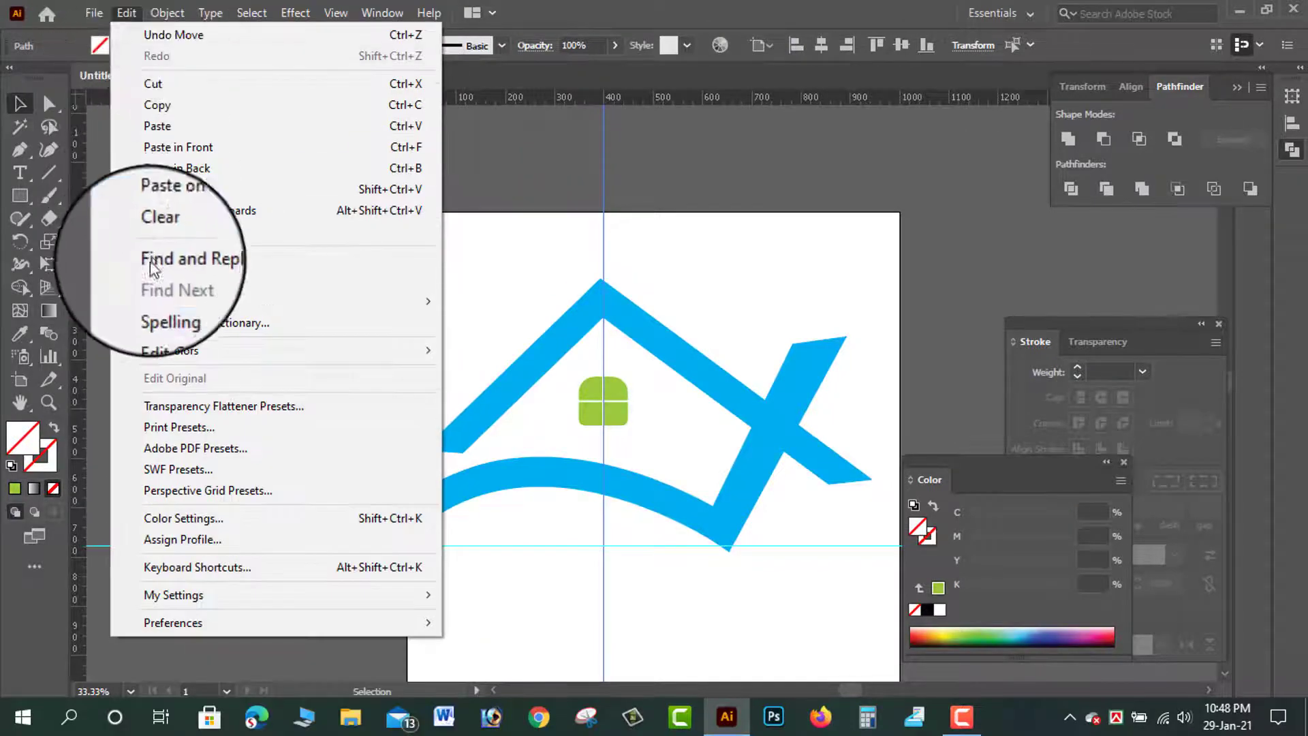
click(167, 231)
click(218, 422)
click(231, 475)
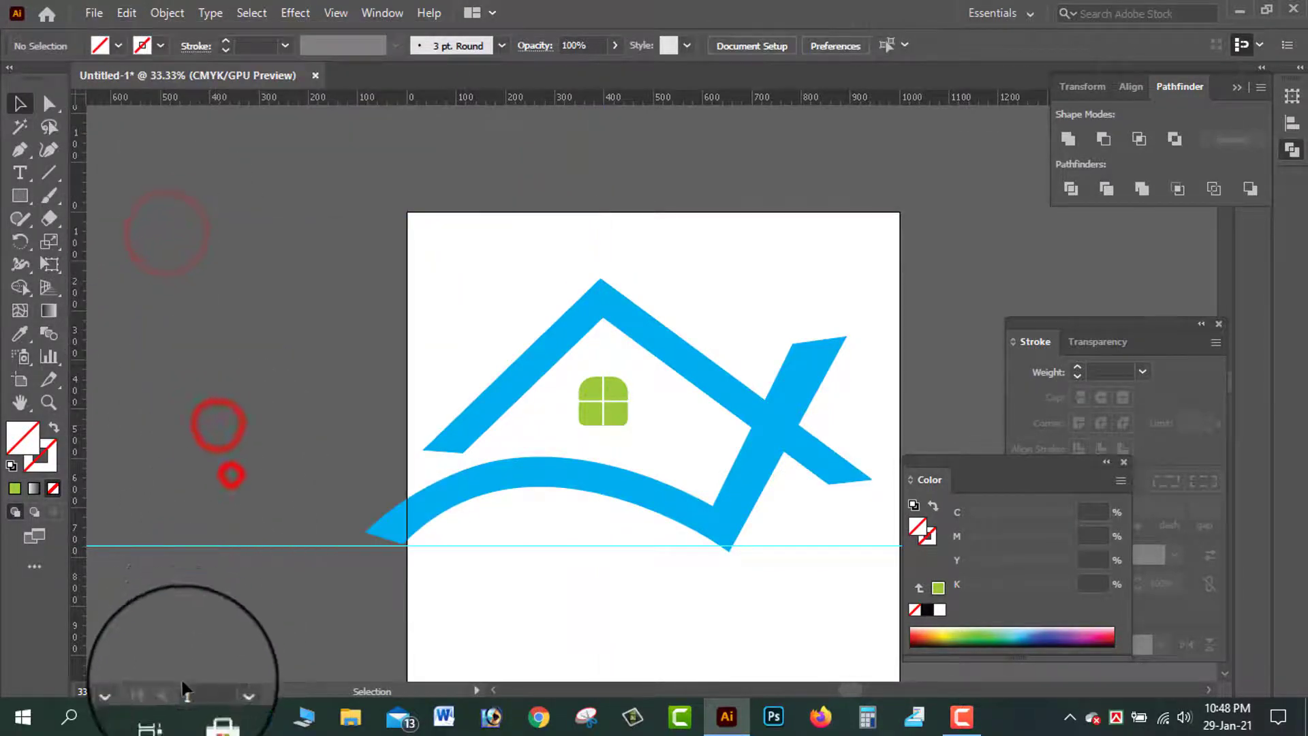
click(181, 545)
click(127, 13)
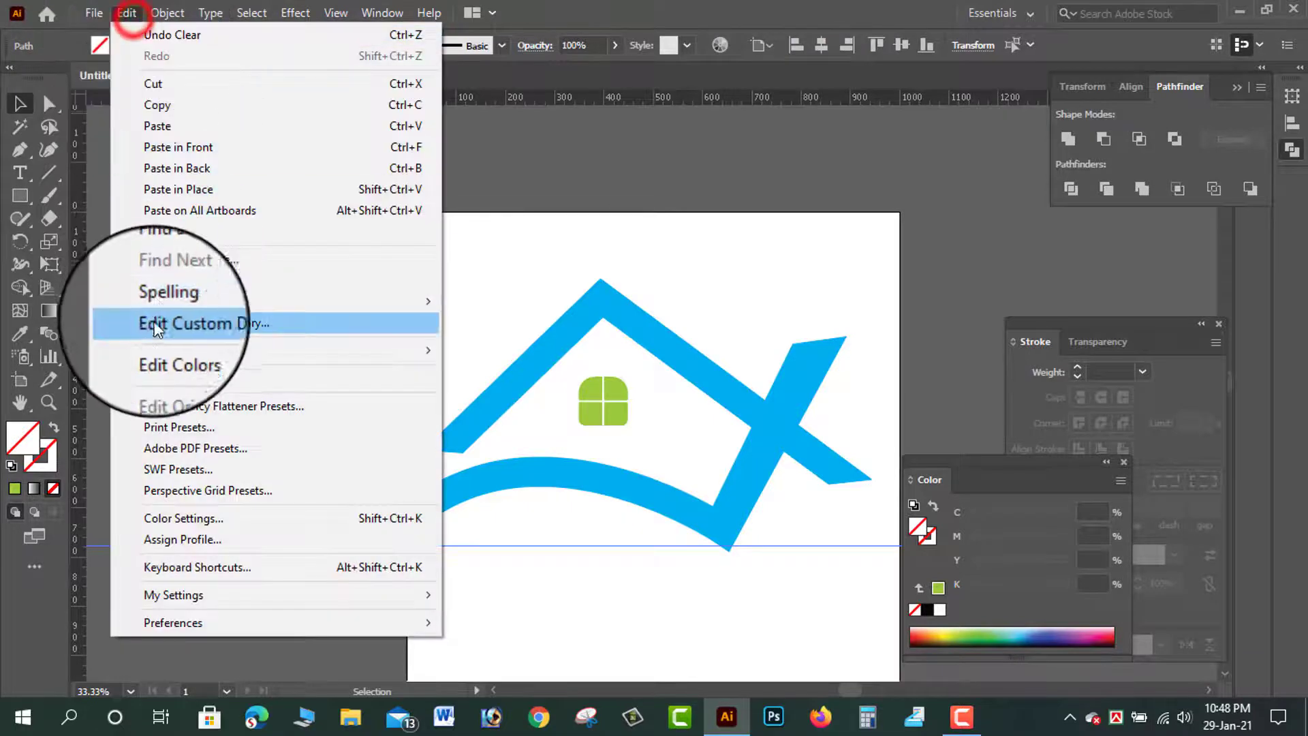
click(167, 231)
click(178, 388)
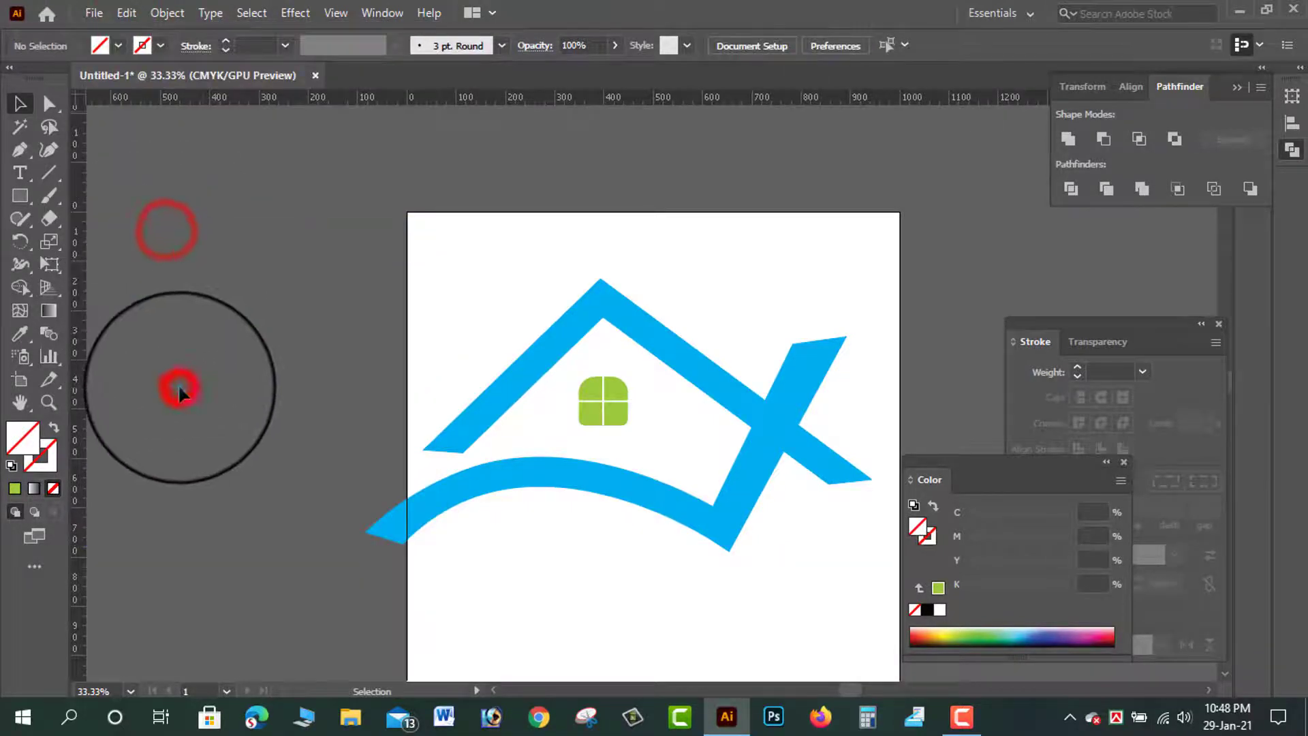
Select all the house artwork and scale it down proportionally.
mouse_move(430, 198)
mouse_down()
mouse_move(769, 465)
mouse_move(827, 491)
mouse_up()
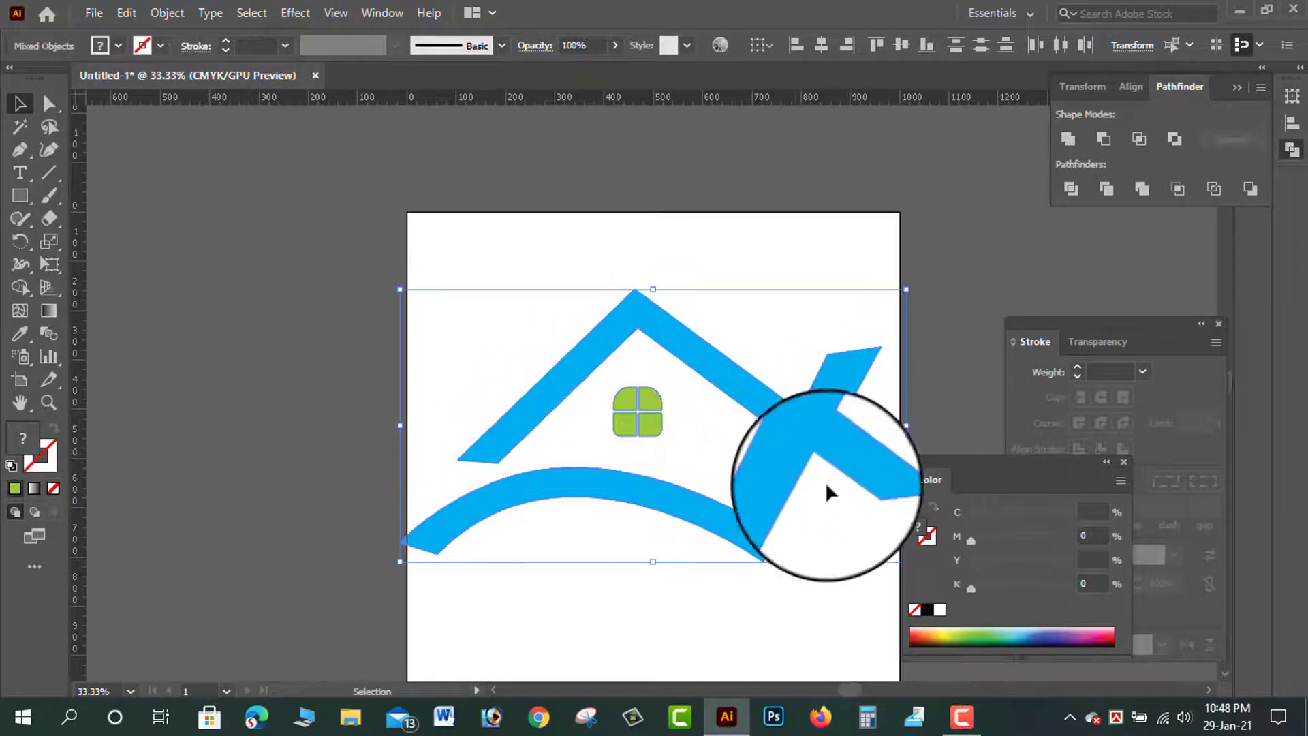
click(728, 231)
scroll(634, 213, down, 1)
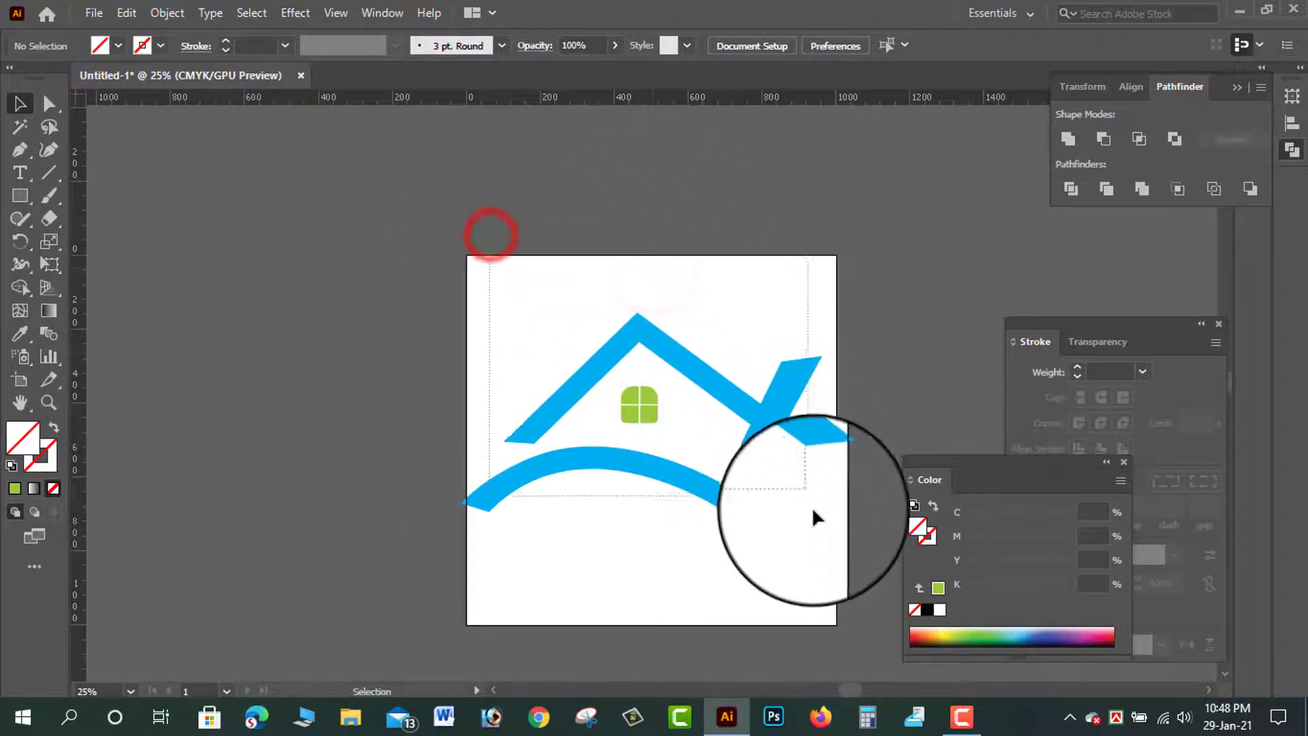
key(ctrl+a)
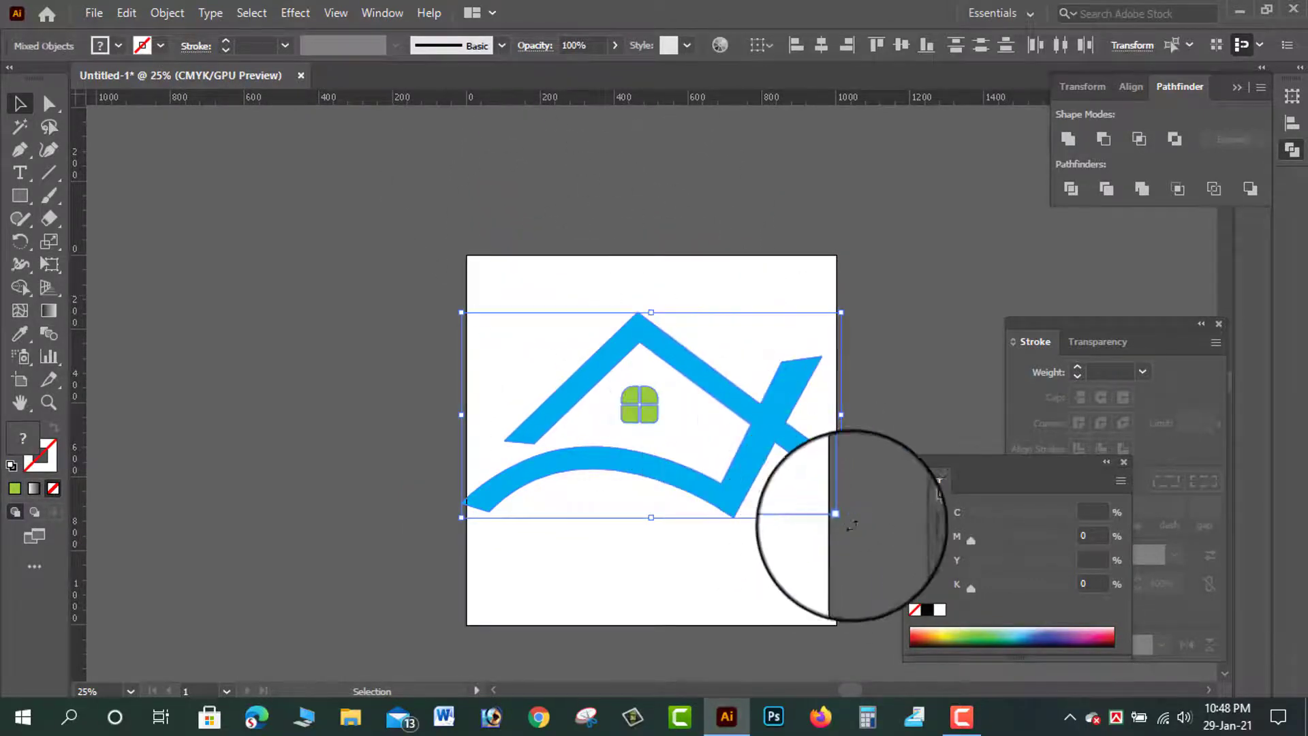
drag(840, 517, 787, 488)
click(868, 368)
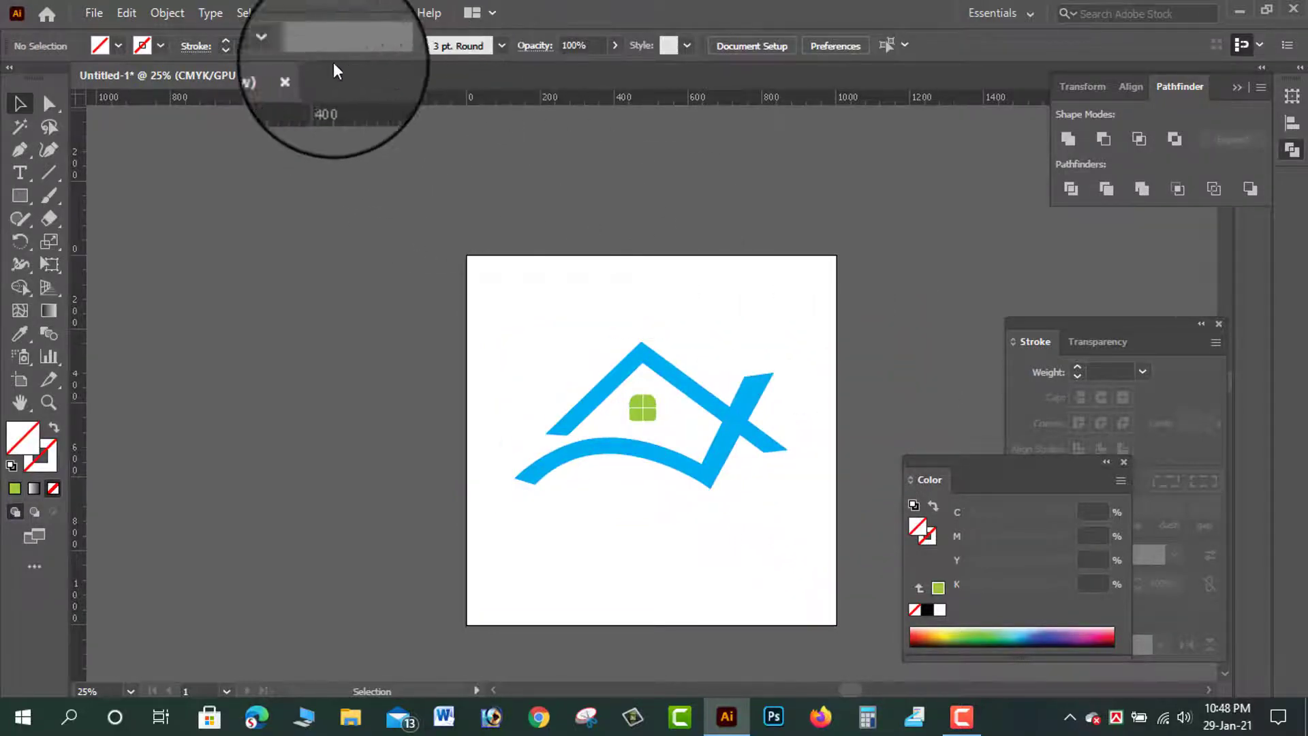
Start a text object below the roof with a 72 pt font size.
click(26, 170)
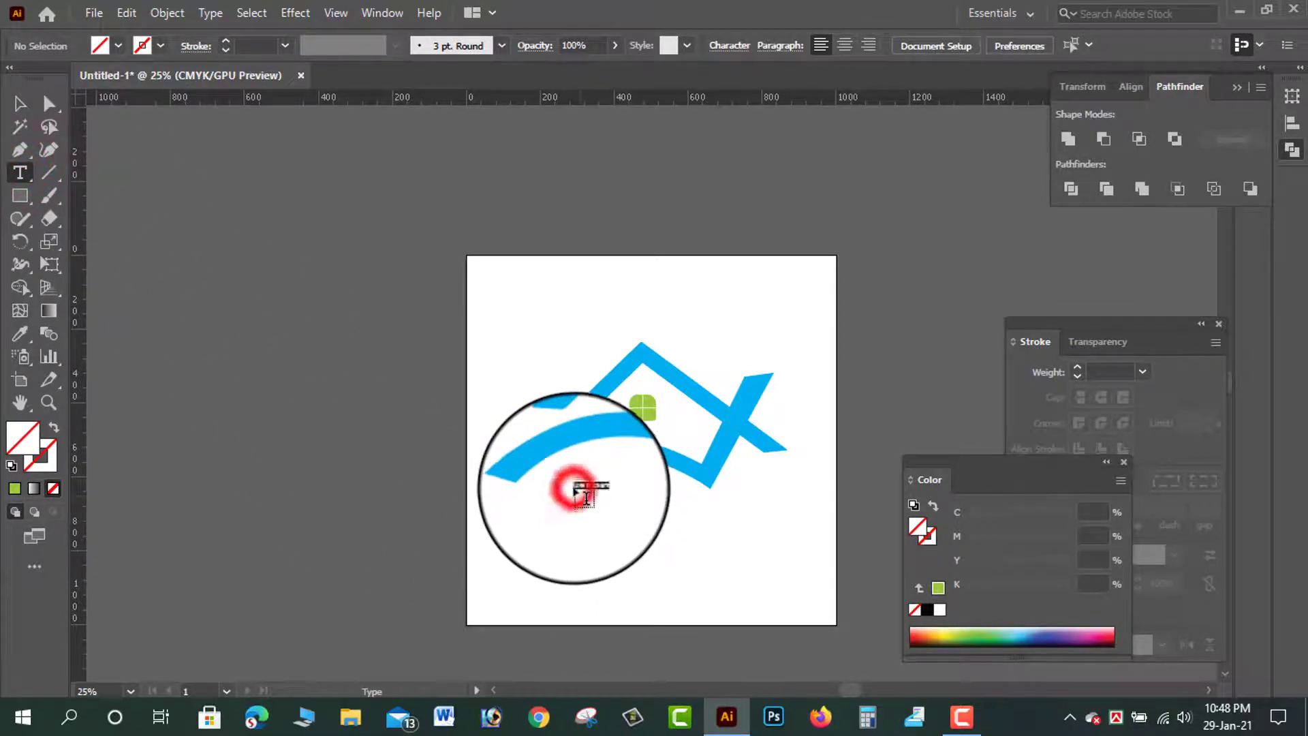
click(945, 45)
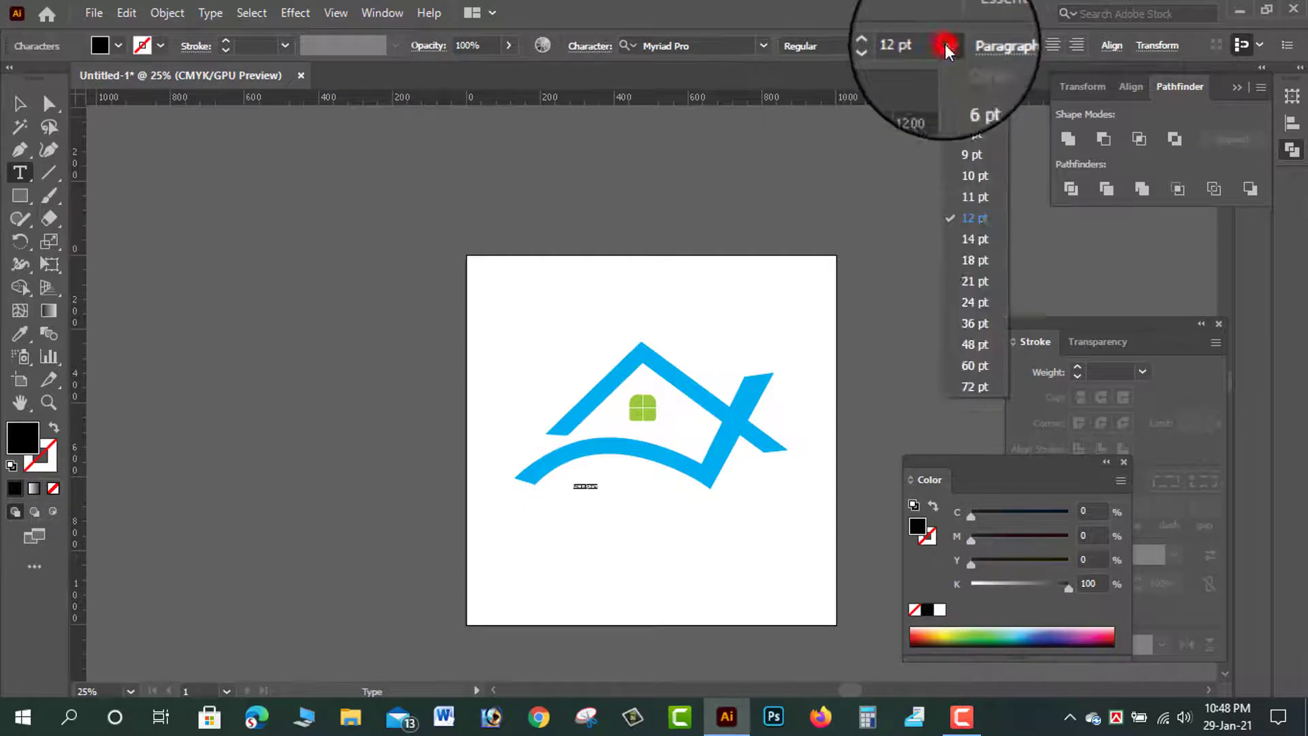
click(974, 387)
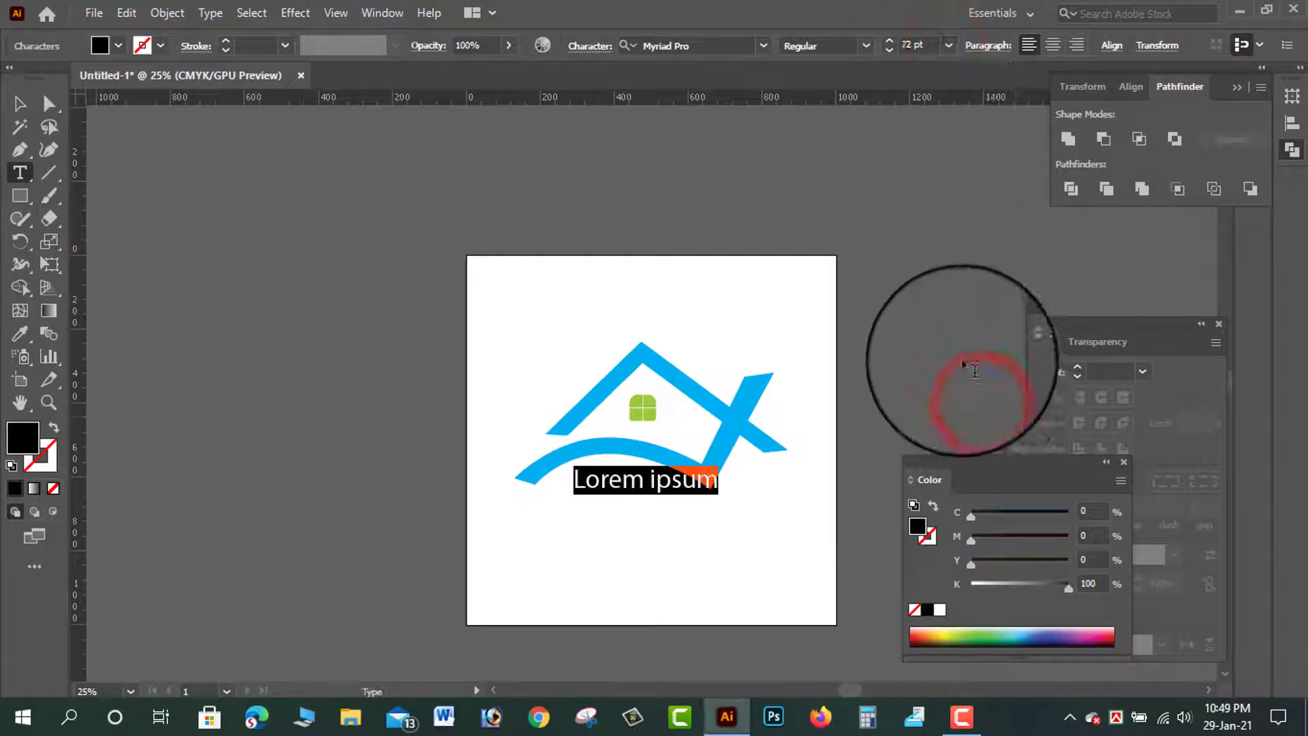
click(765, 45)
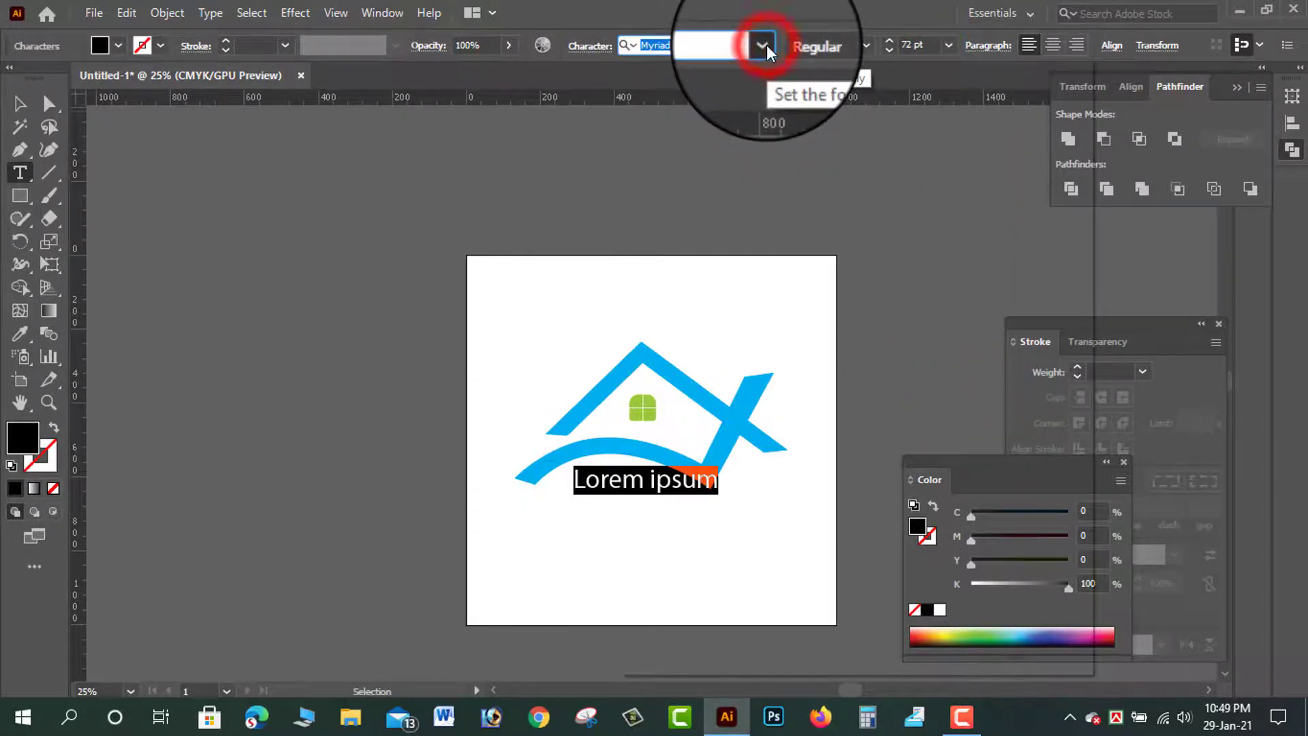
click(764, 45)
click(865, 46)
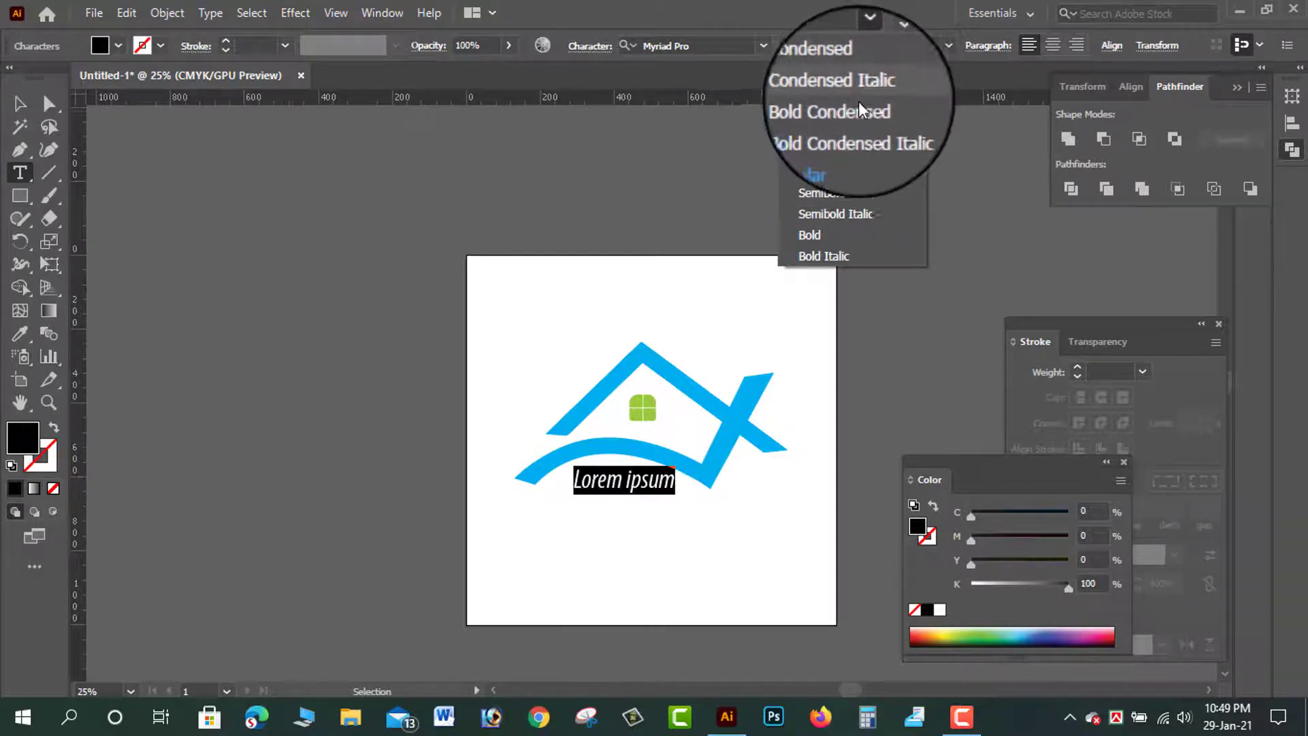
click(764, 43)
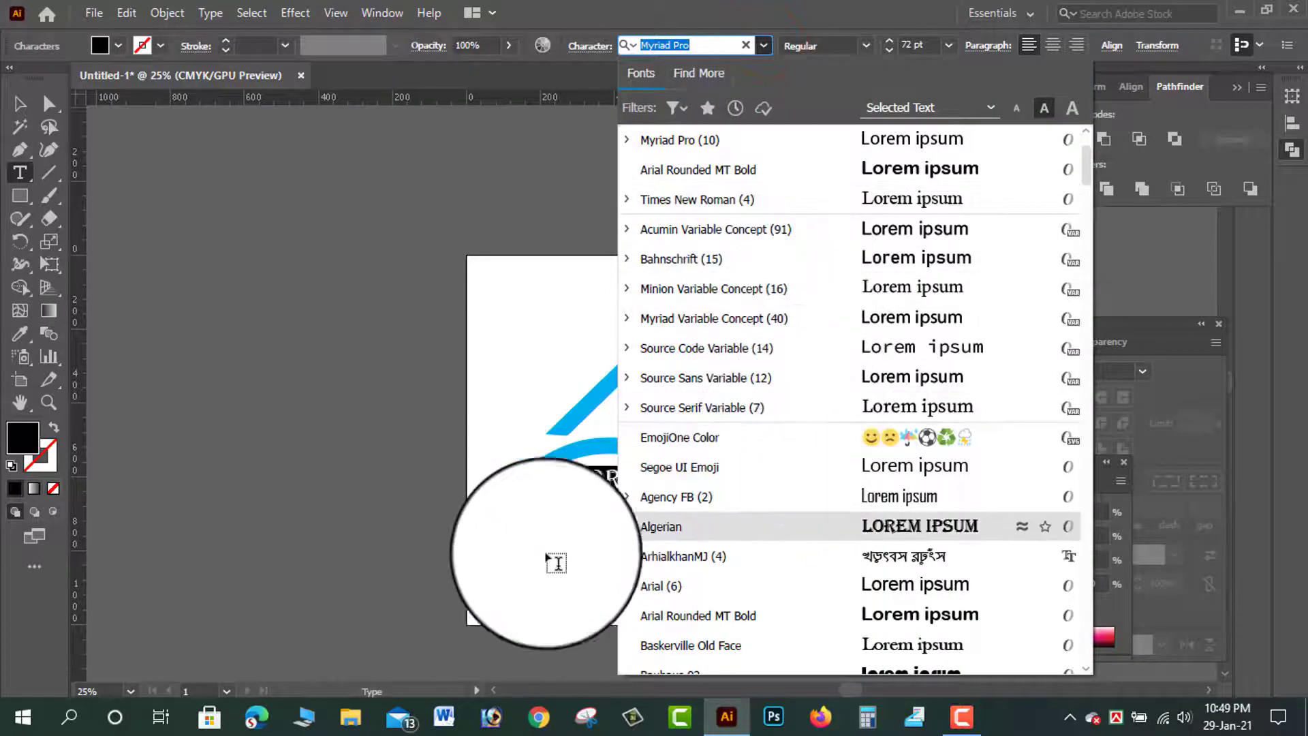
click(569, 506)
Replace the Lorem ipsum placeholder with 'SA REAL ESTATE'.
triple_click(596, 480)
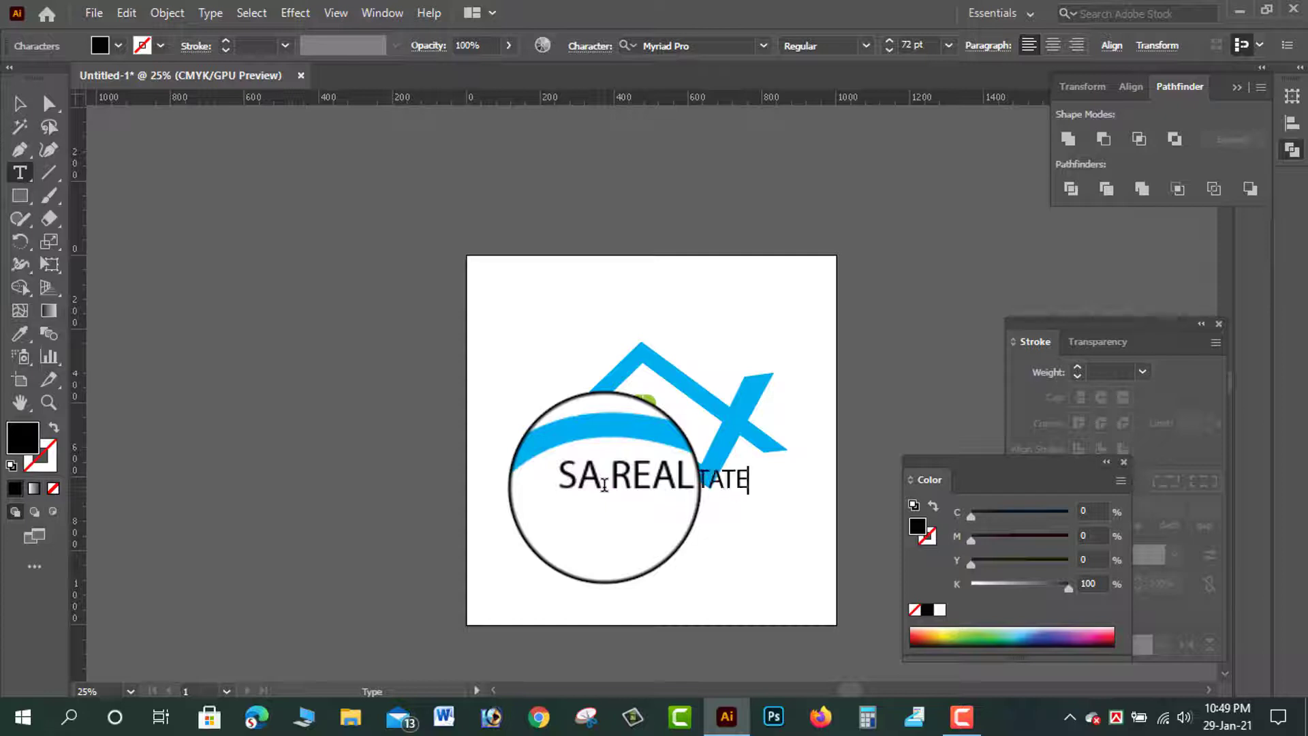
text(ATE)
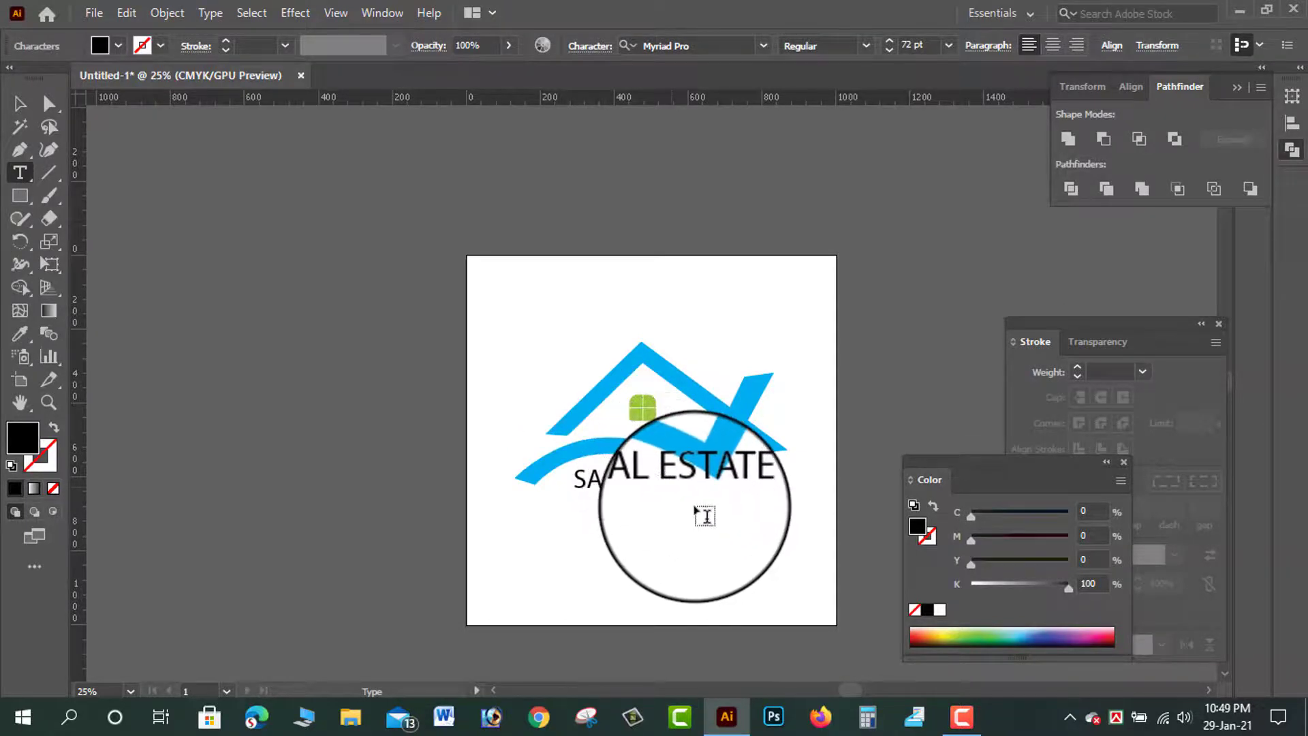
key(ctrl+a)
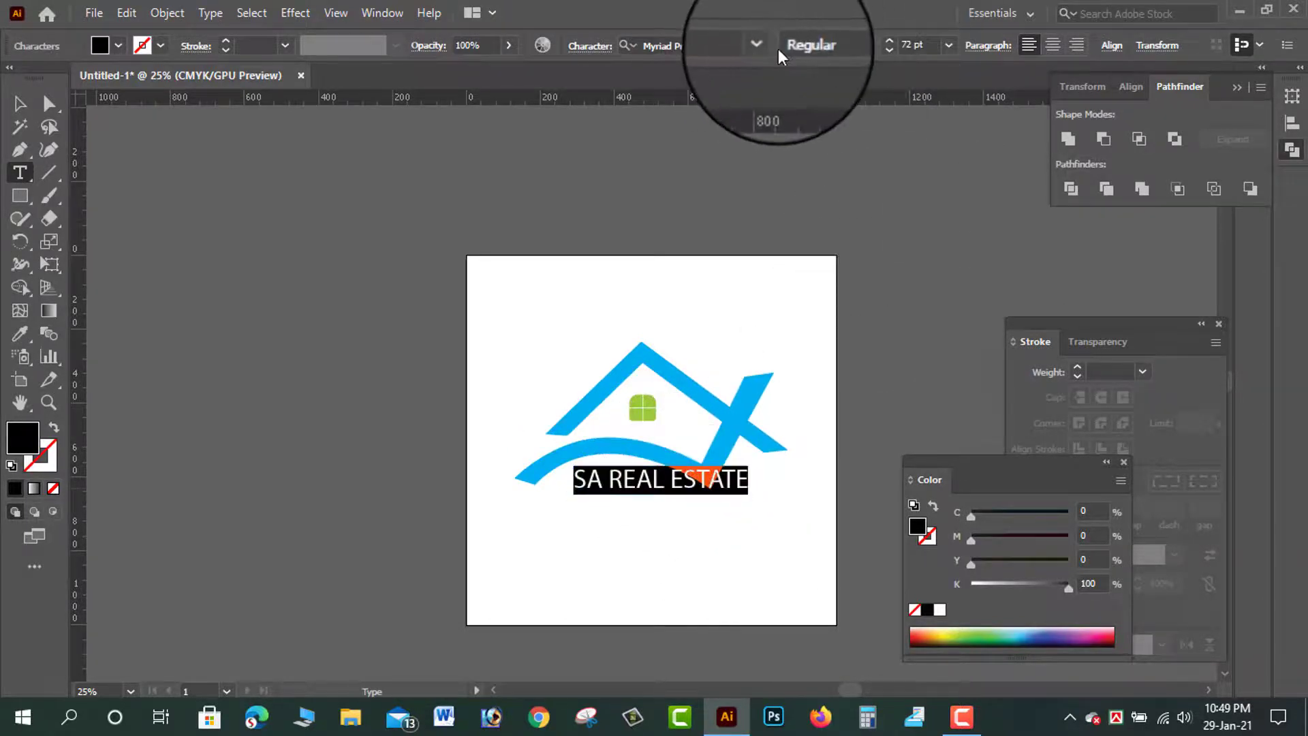
Apply Brush Script MT Italic to the SA REAL ESTATE heading.
click(763, 46)
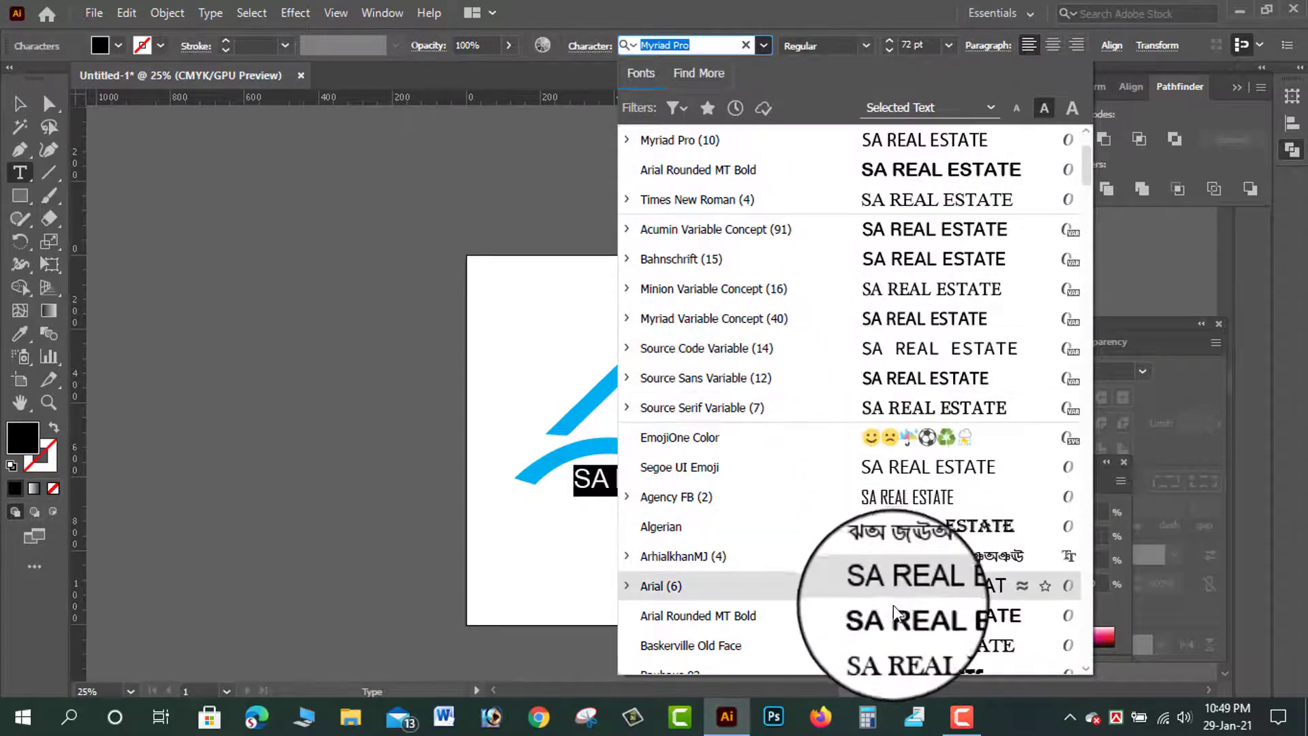
scroll(892, 620, down, 1)
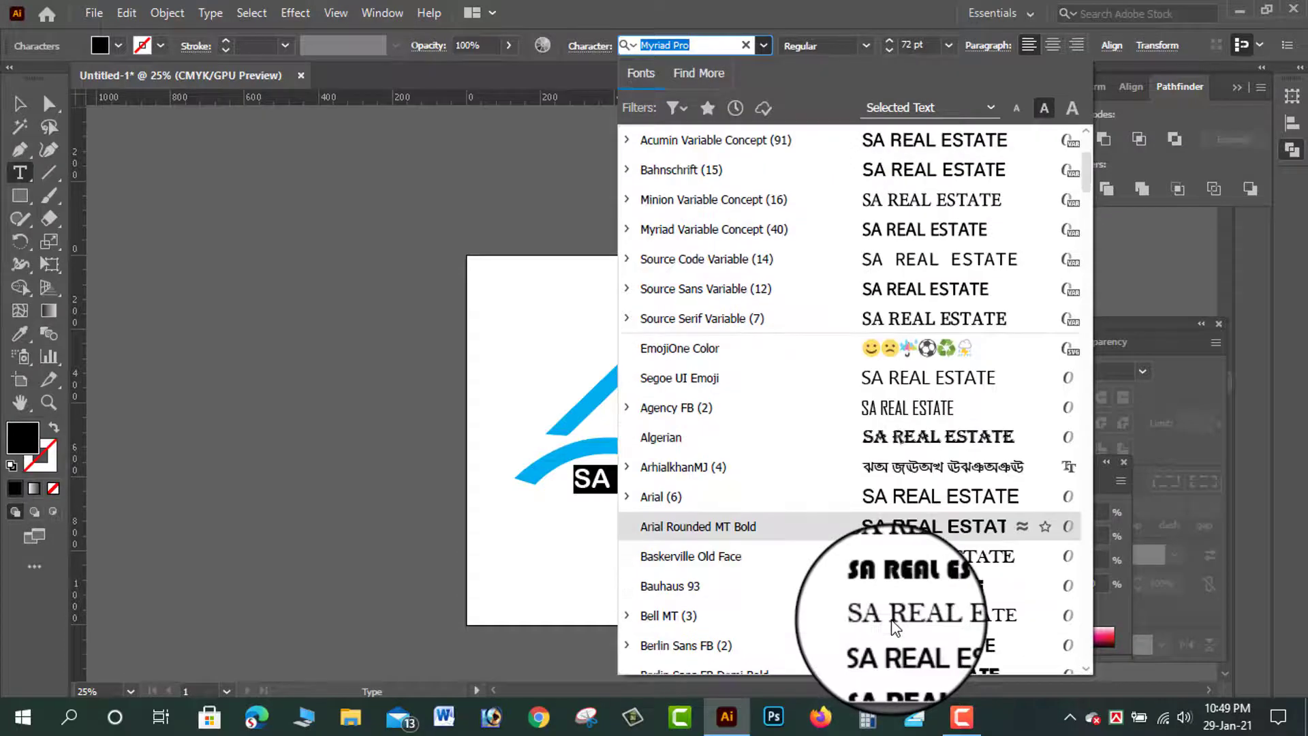
scroll(899, 599, down, 1)
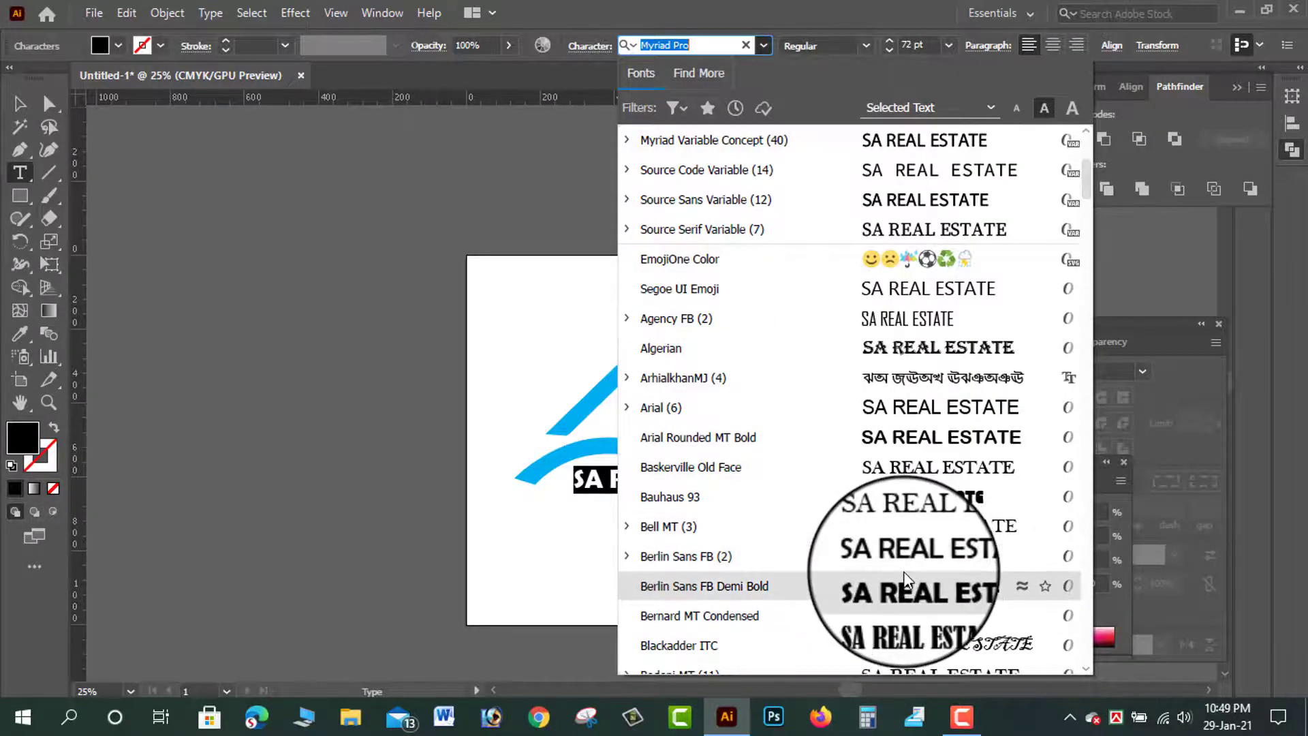
scroll(906, 579, down, 2)
scroll(906, 580, down, 1)
scroll(904, 577, down, 1)
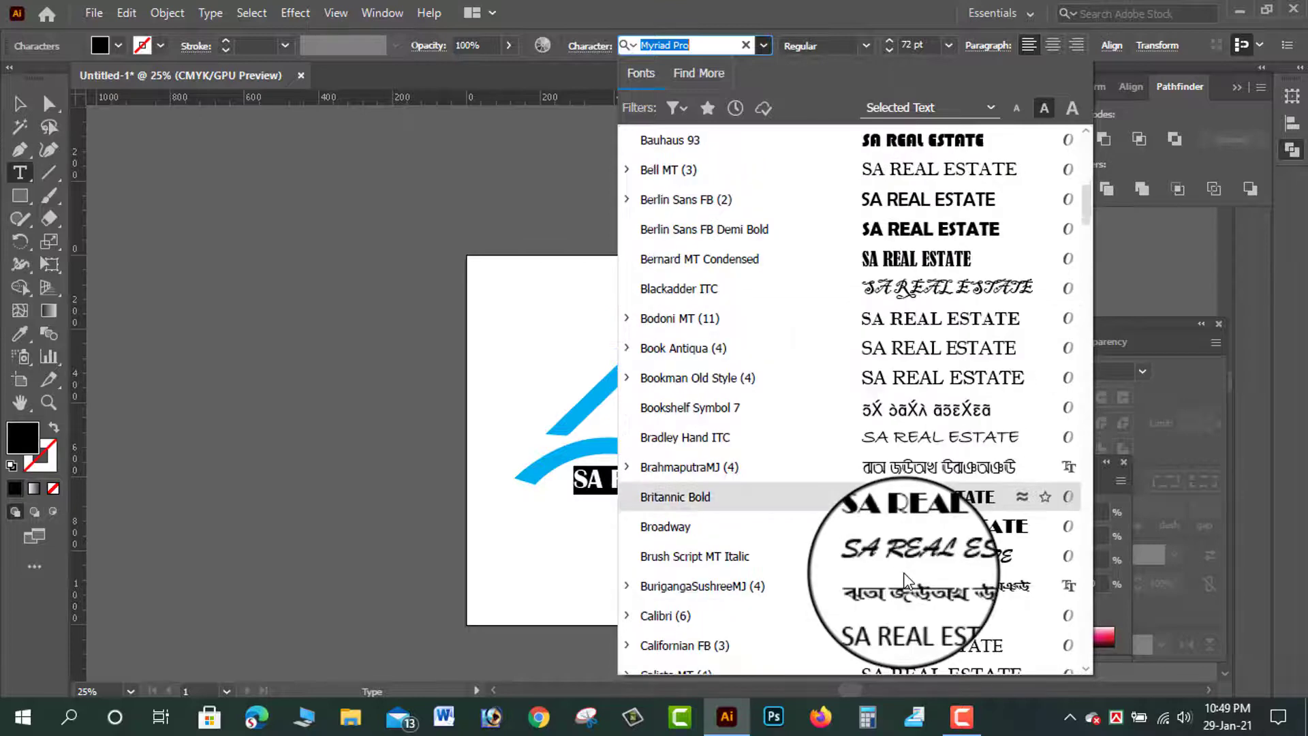
click(906, 571)
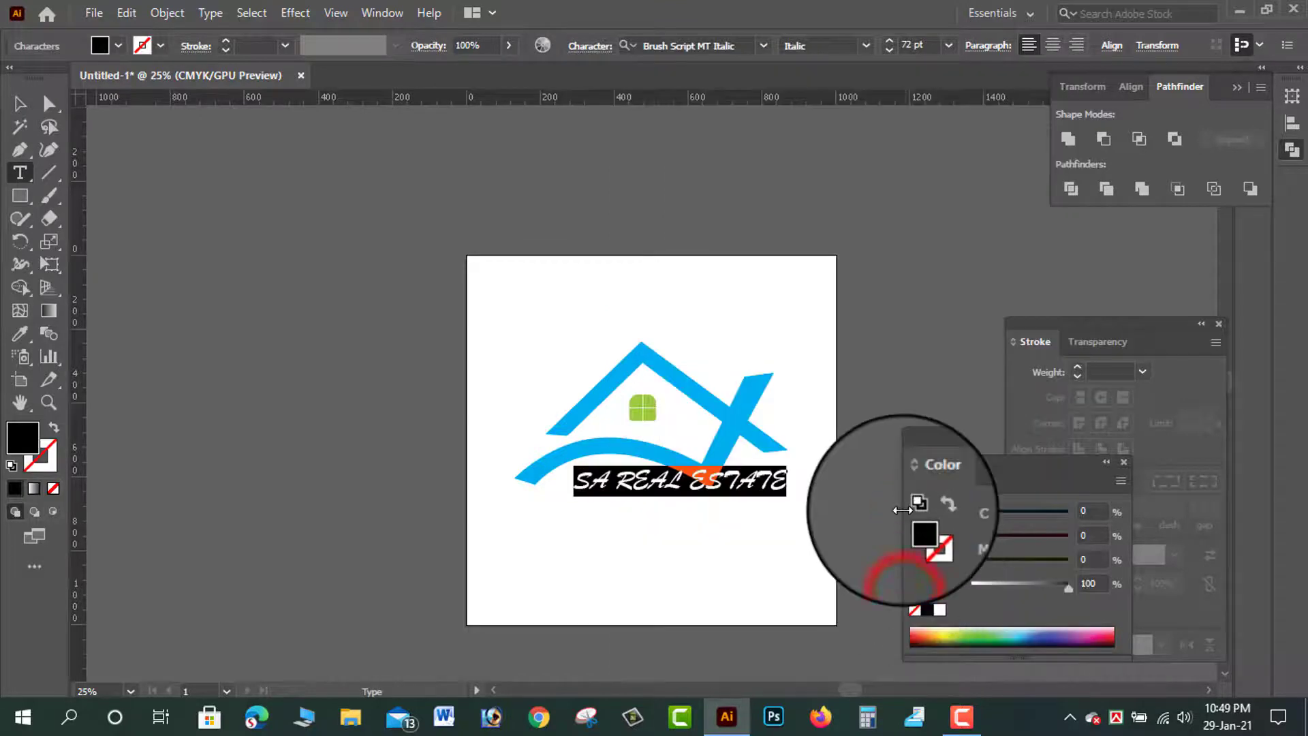
Scroll through the font list to preview other typefaces.
click(770, 43)
scroll(759, 382, down, 1)
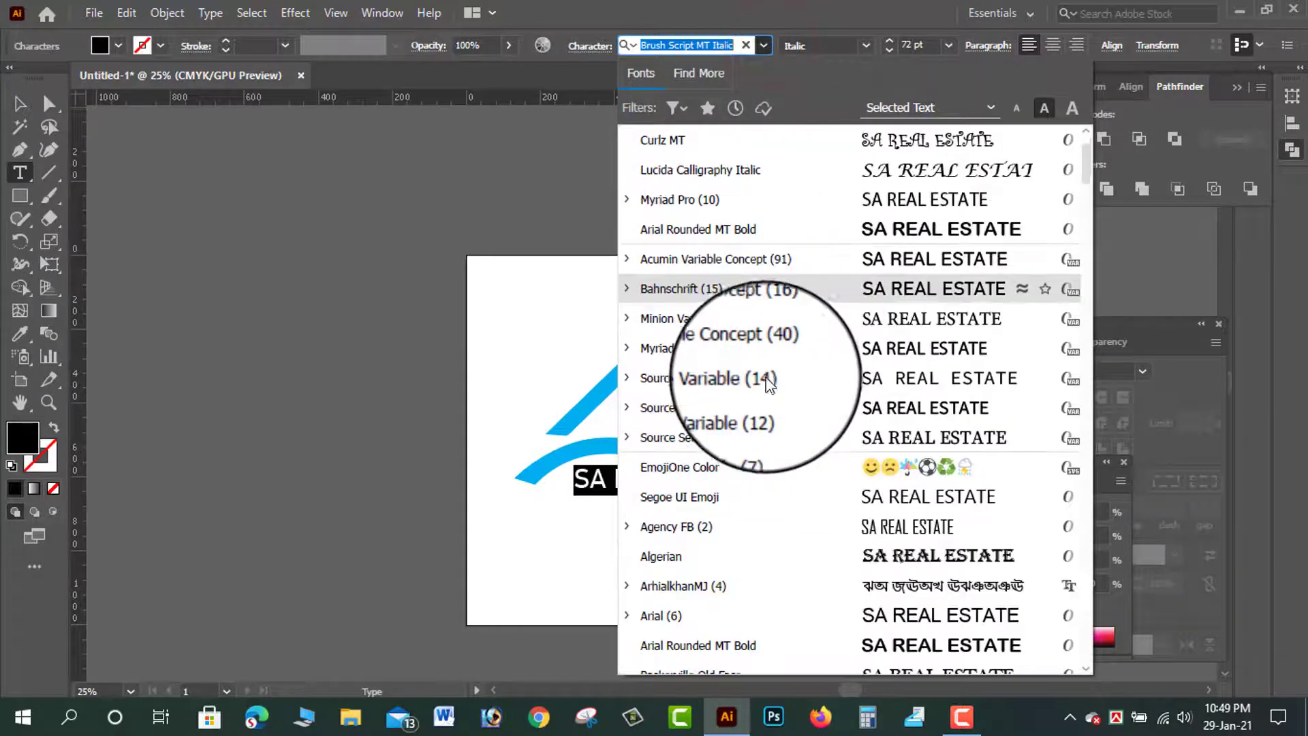
scroll(763, 382, down, 4)
scroll(769, 385, down, 1)
scroll(768, 386, down, 2)
scroll(773, 395, down, 1)
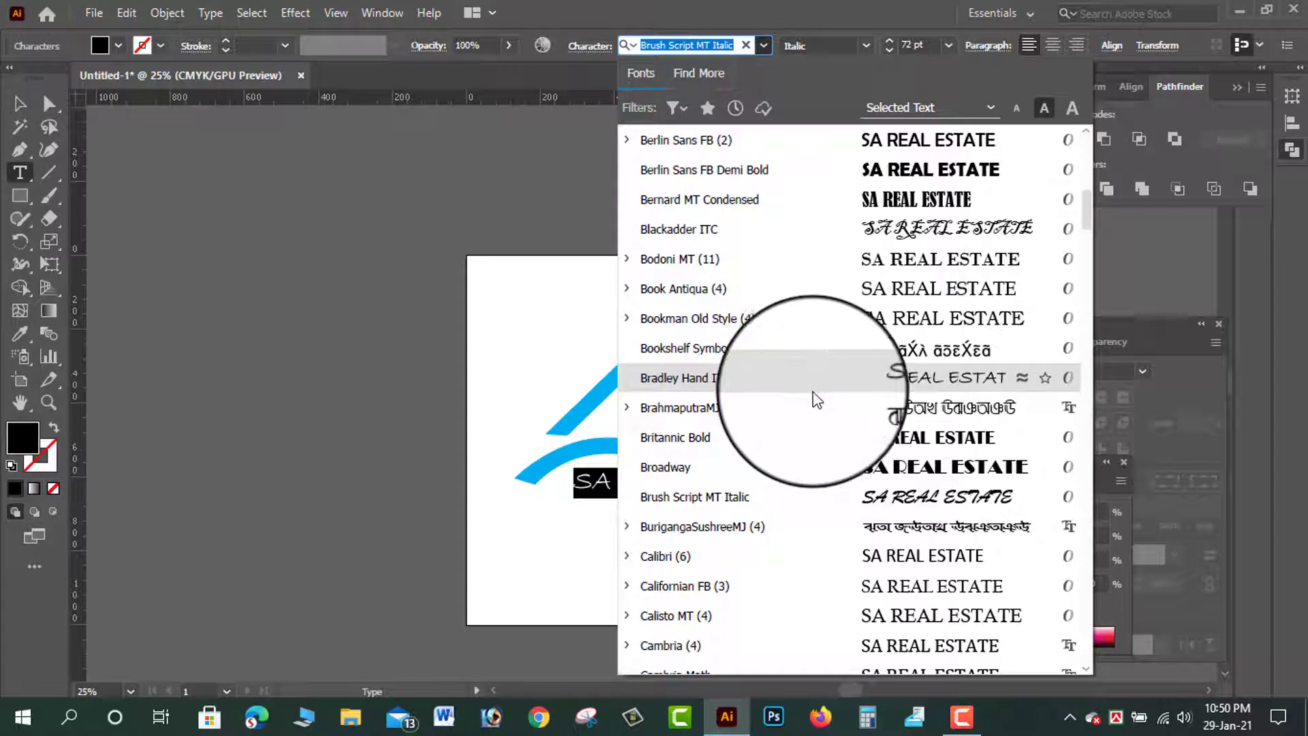
scroll(810, 404, down, 2)
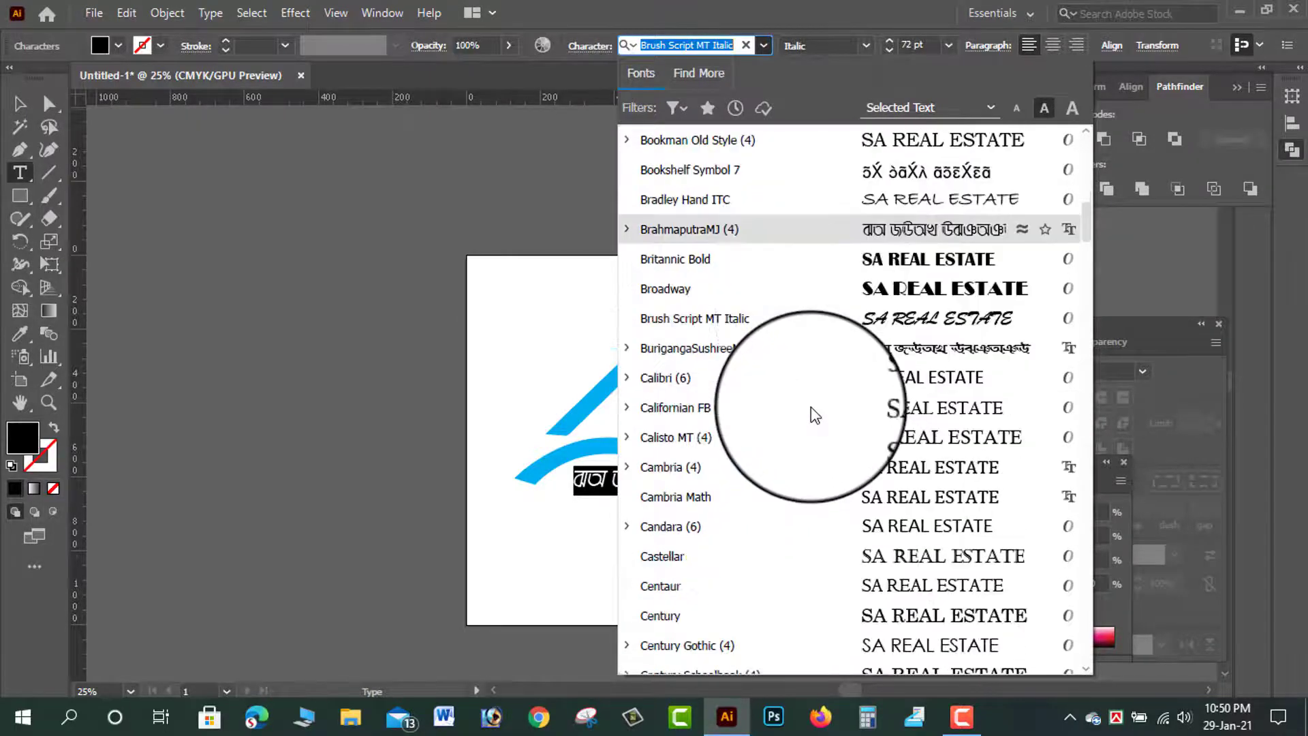
scroll(811, 407, down, 2)
scroll(811, 406, down, 2)
scroll(810, 407, down, 4)
scroll(811, 407, down, 2)
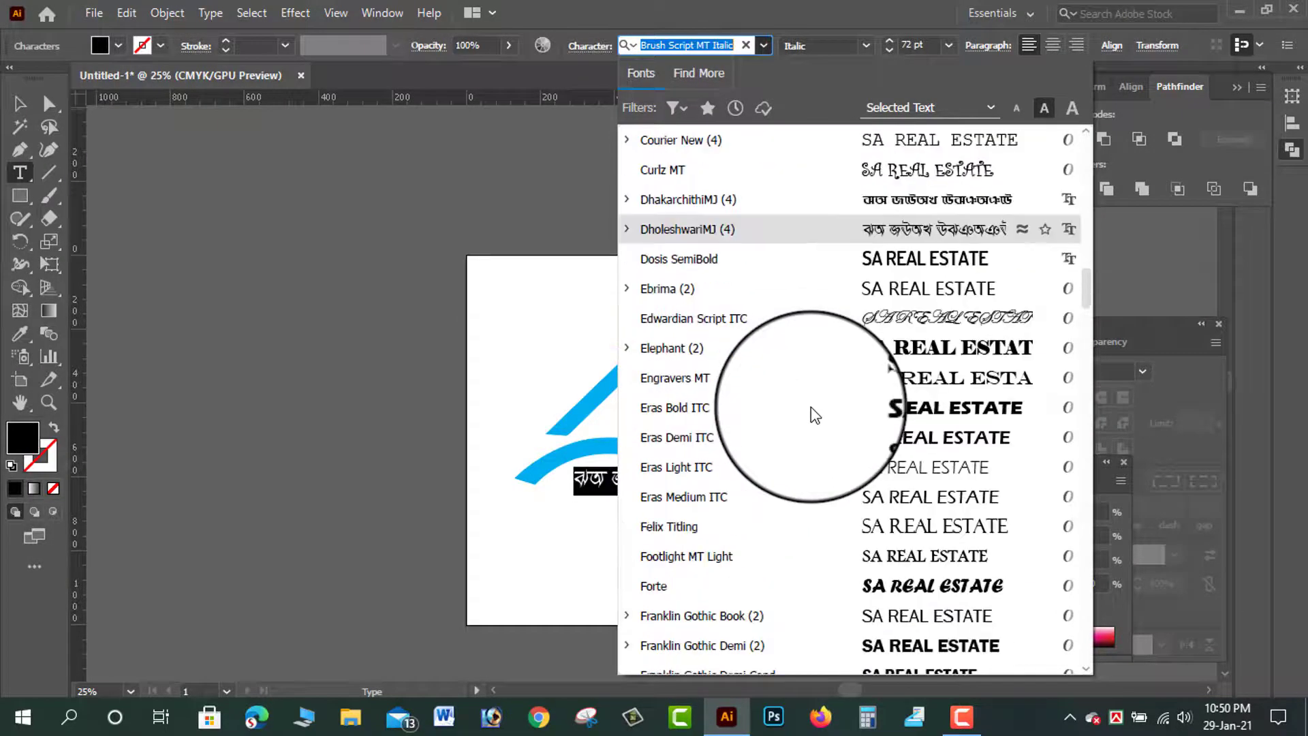
scroll(810, 407, down, 3)
scroll(810, 407, down, 3)
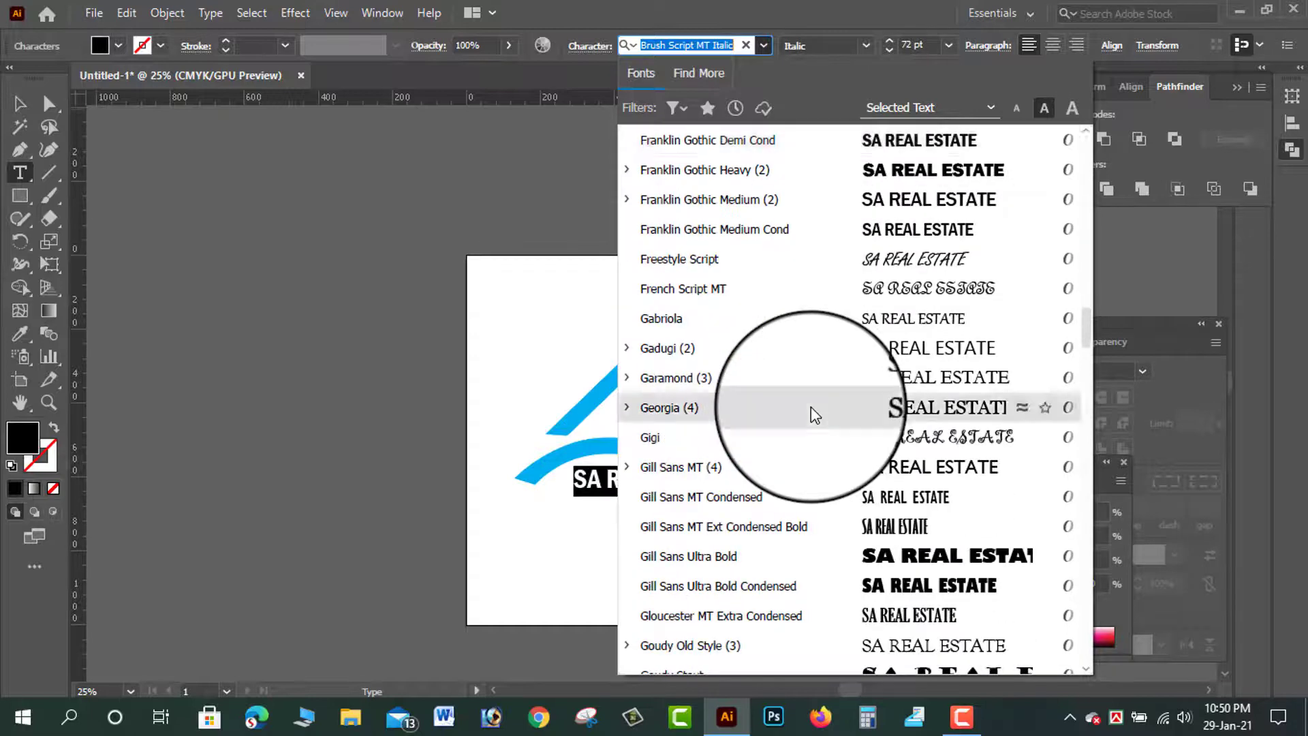
Switch the heading to Gabriola, enlarge it to about 148 pt, and move it below the roof.
click(828, 317)
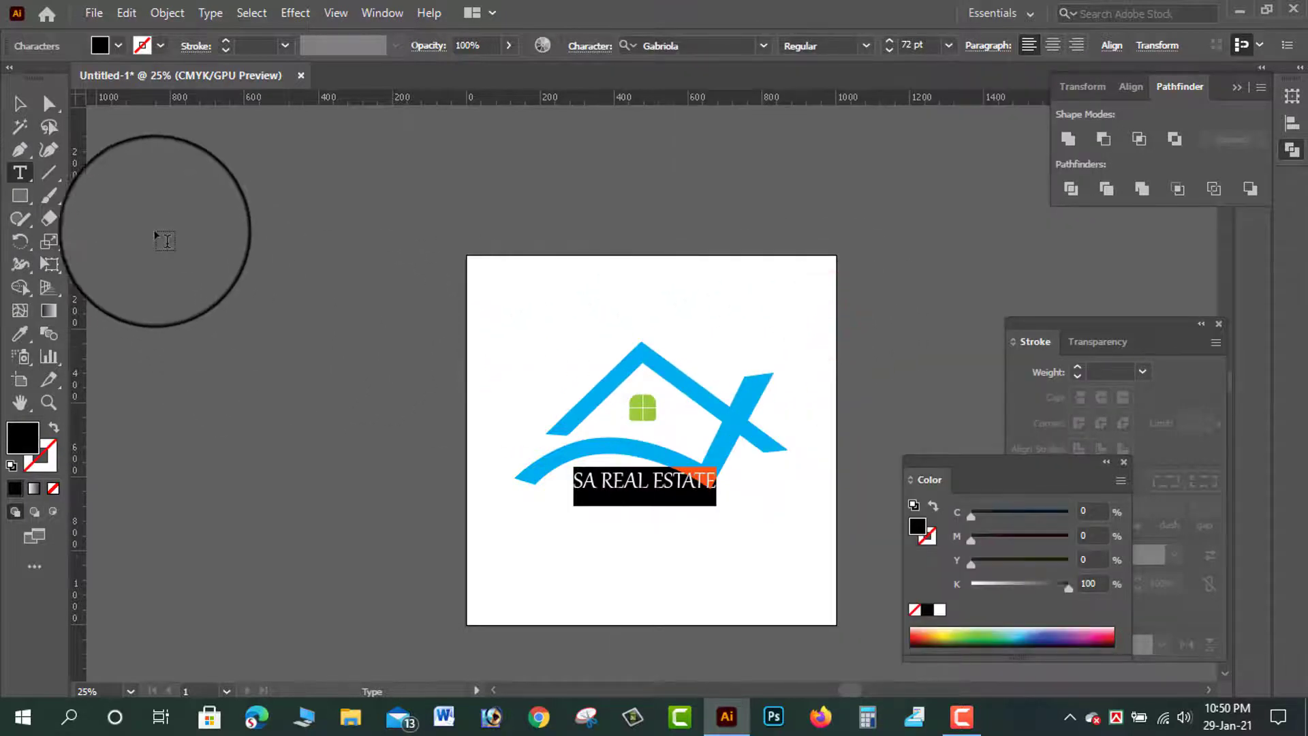
click(30, 110)
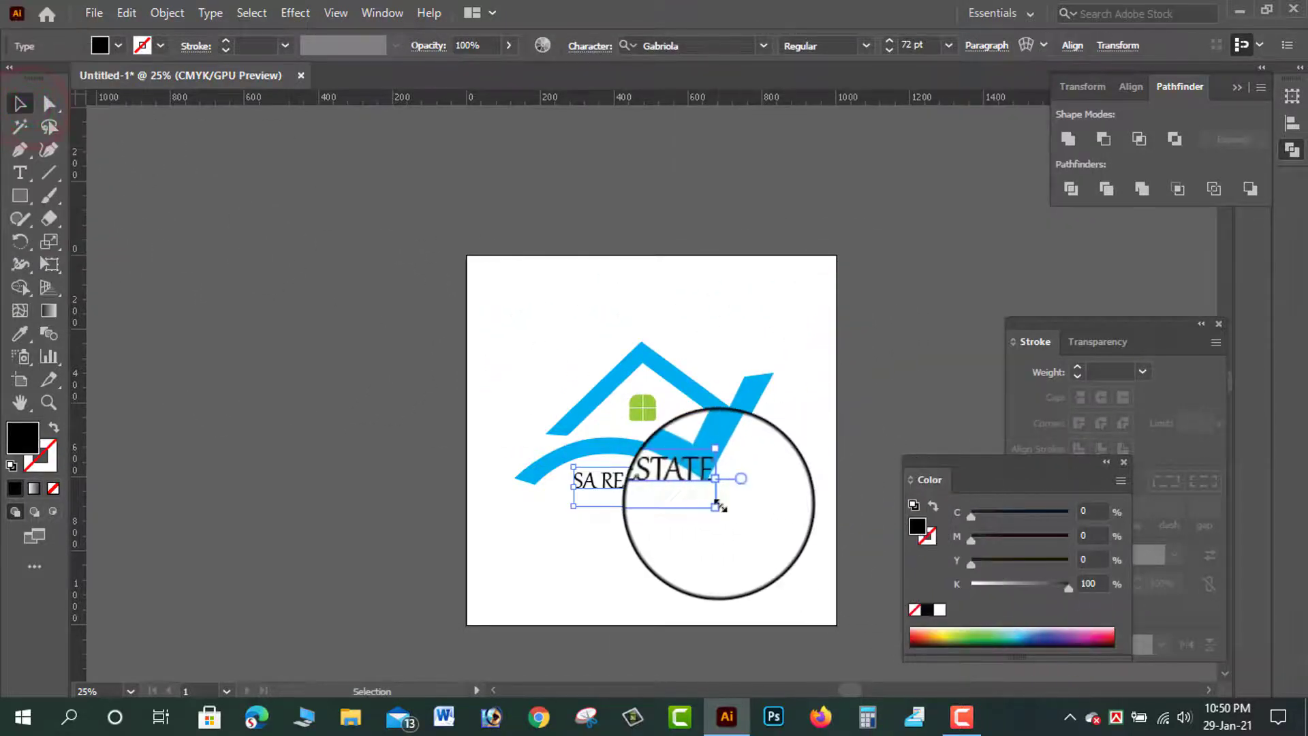
drag(719, 505, 811, 524)
drag(727, 470, 729, 515)
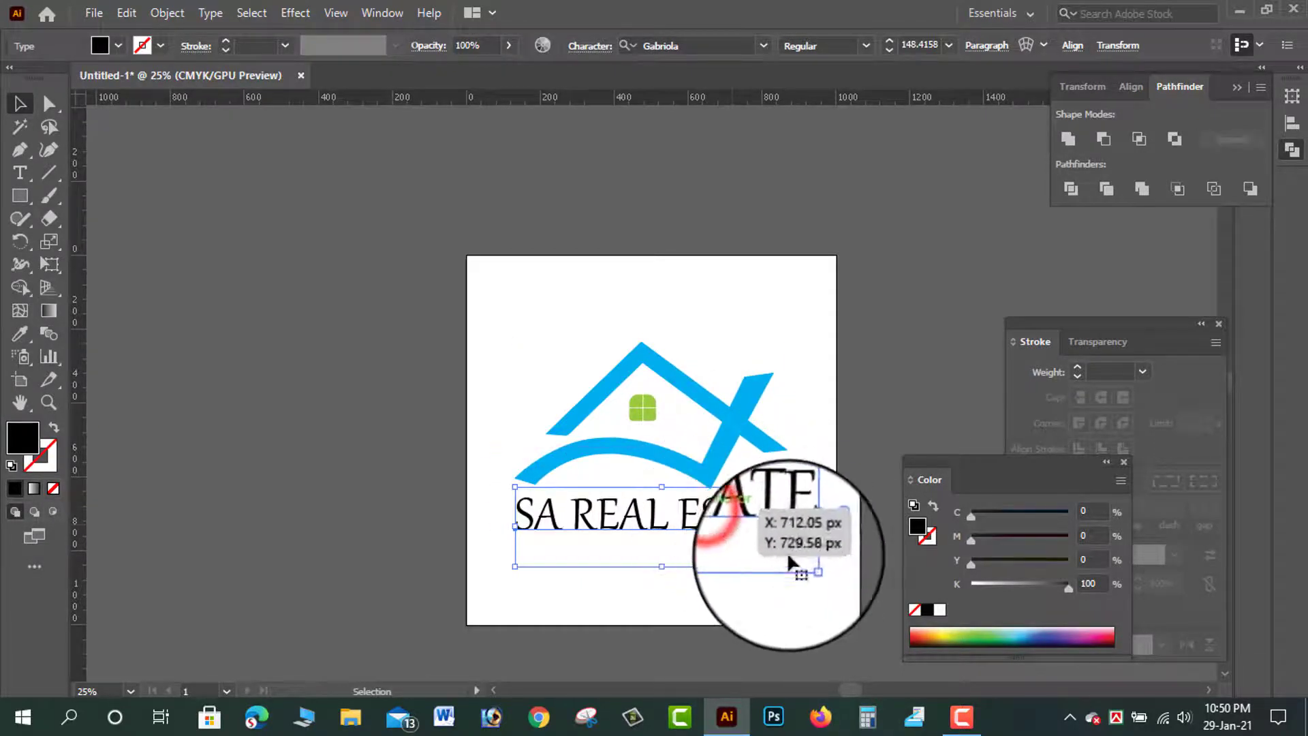
Zoom in on the logo and select the SA REAL ESTATE title.
click(857, 409)
key(ctrl+plus)
key(ctrl+plus)
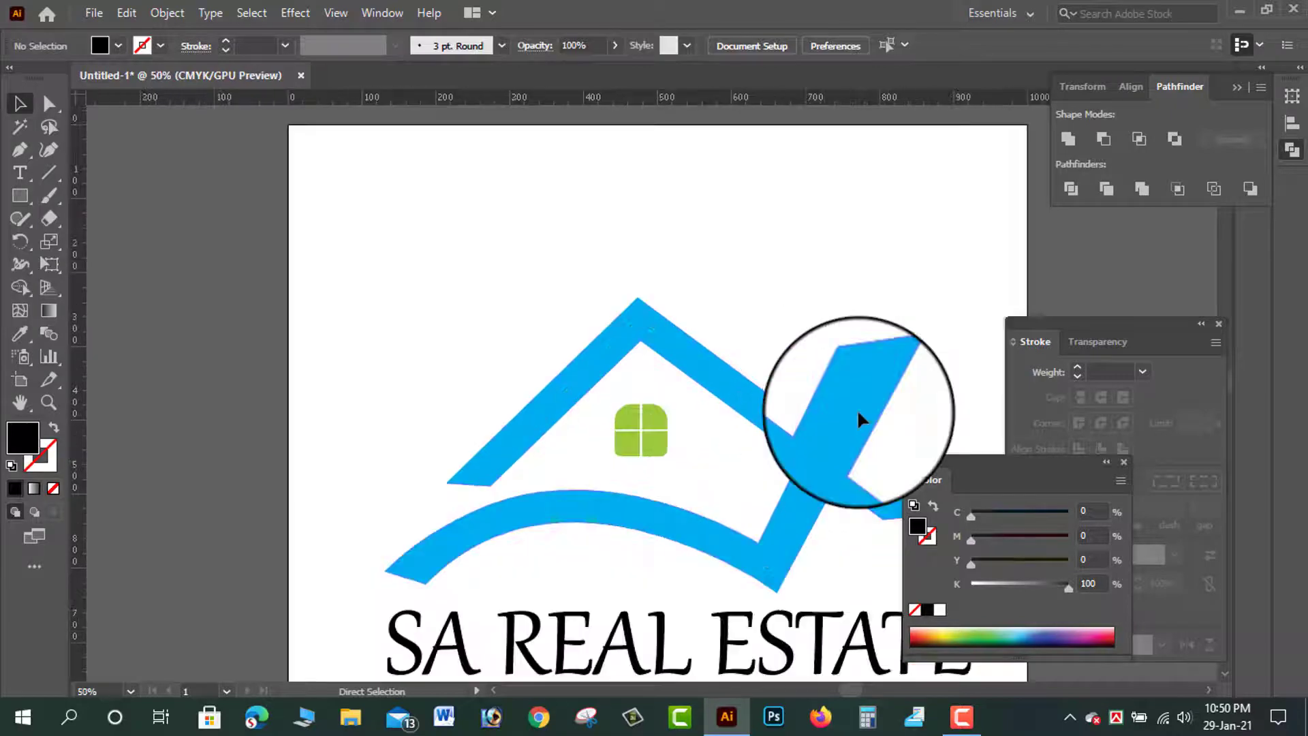
drag(857, 409, 772, 242)
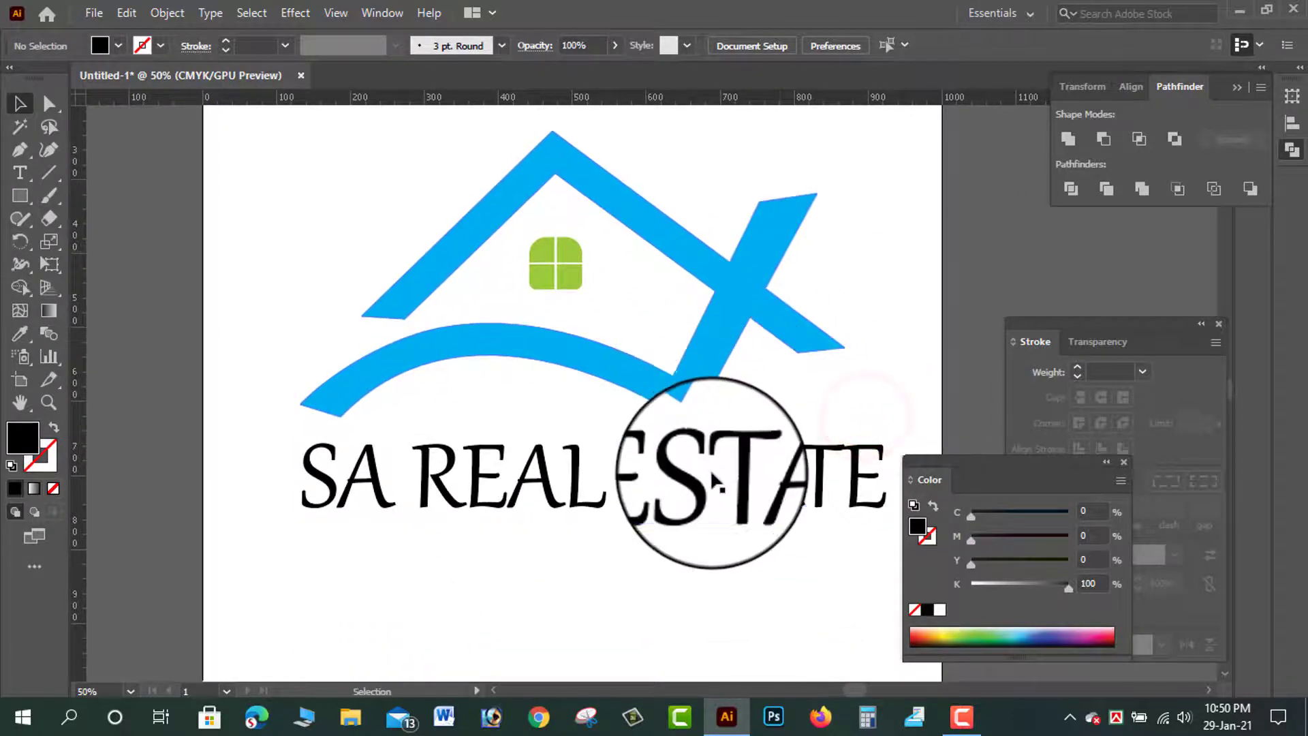
click(711, 473)
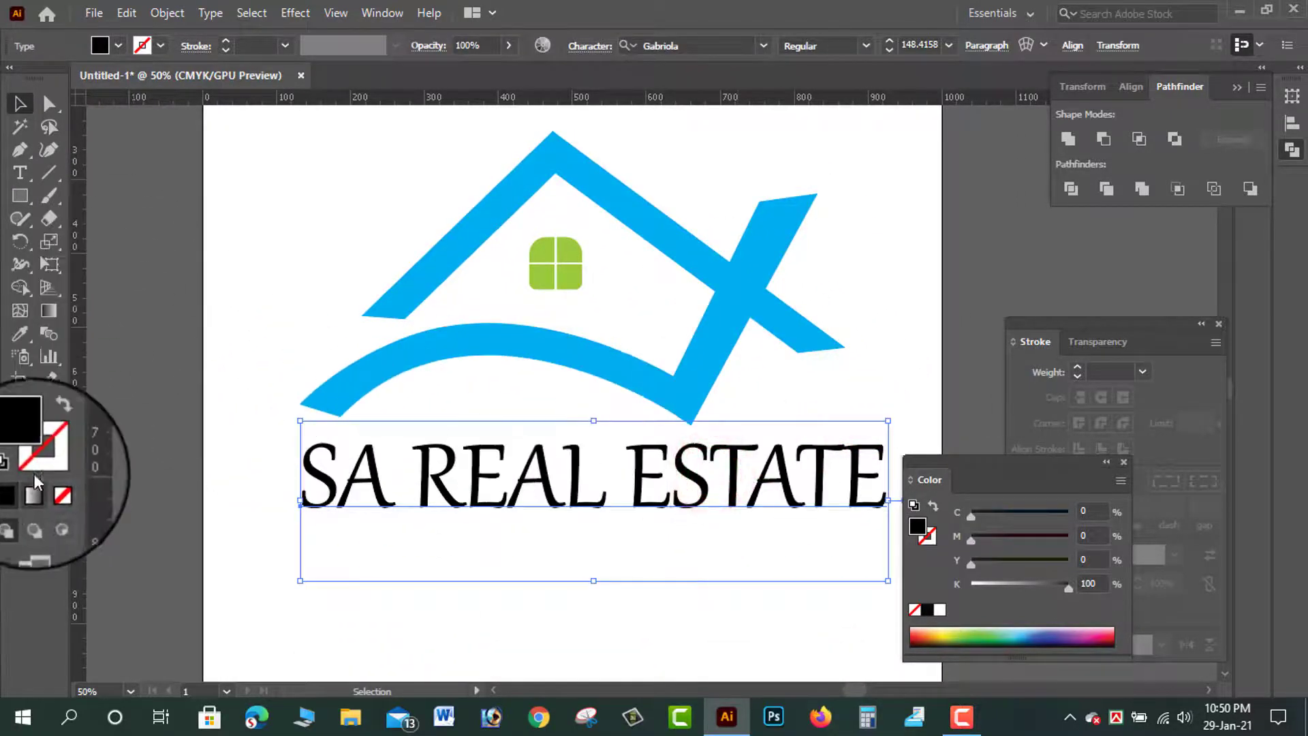
Expand the title into outlines and give it a 10 pt black stroke.
click(181, 15)
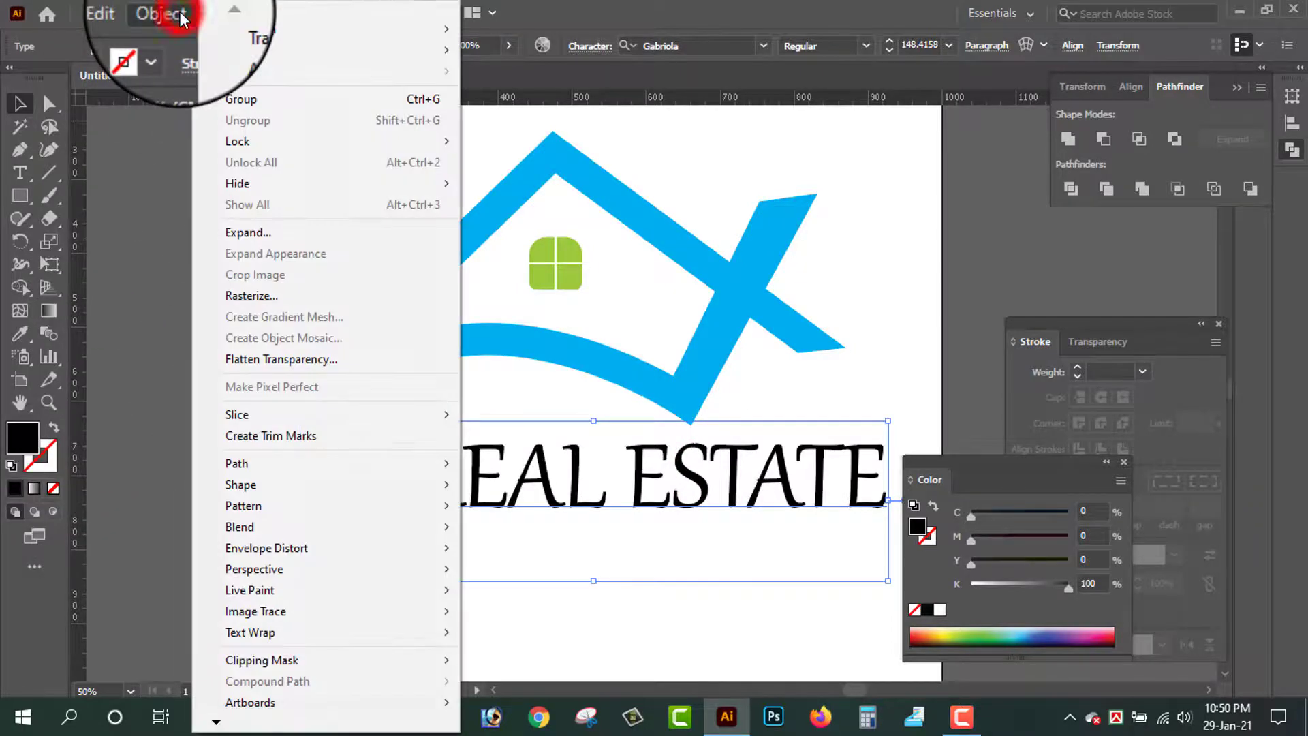
click(231, 235)
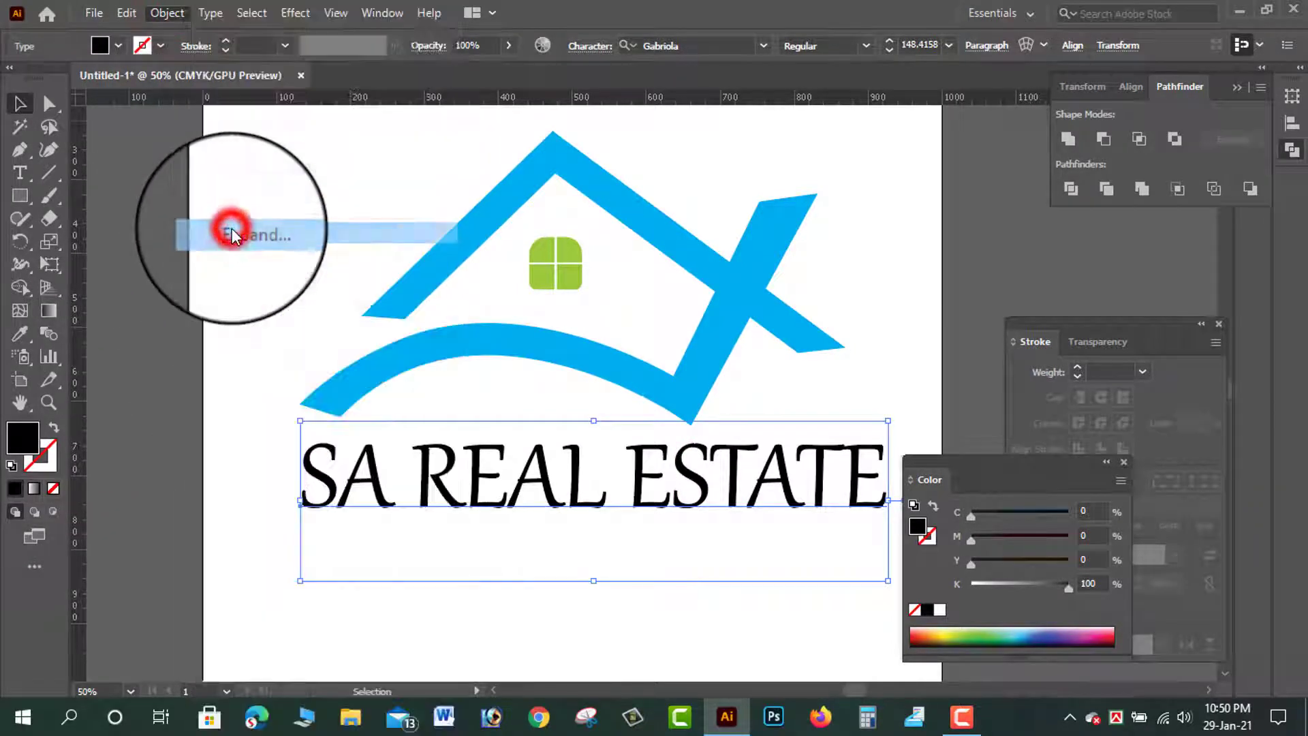
click(600, 470)
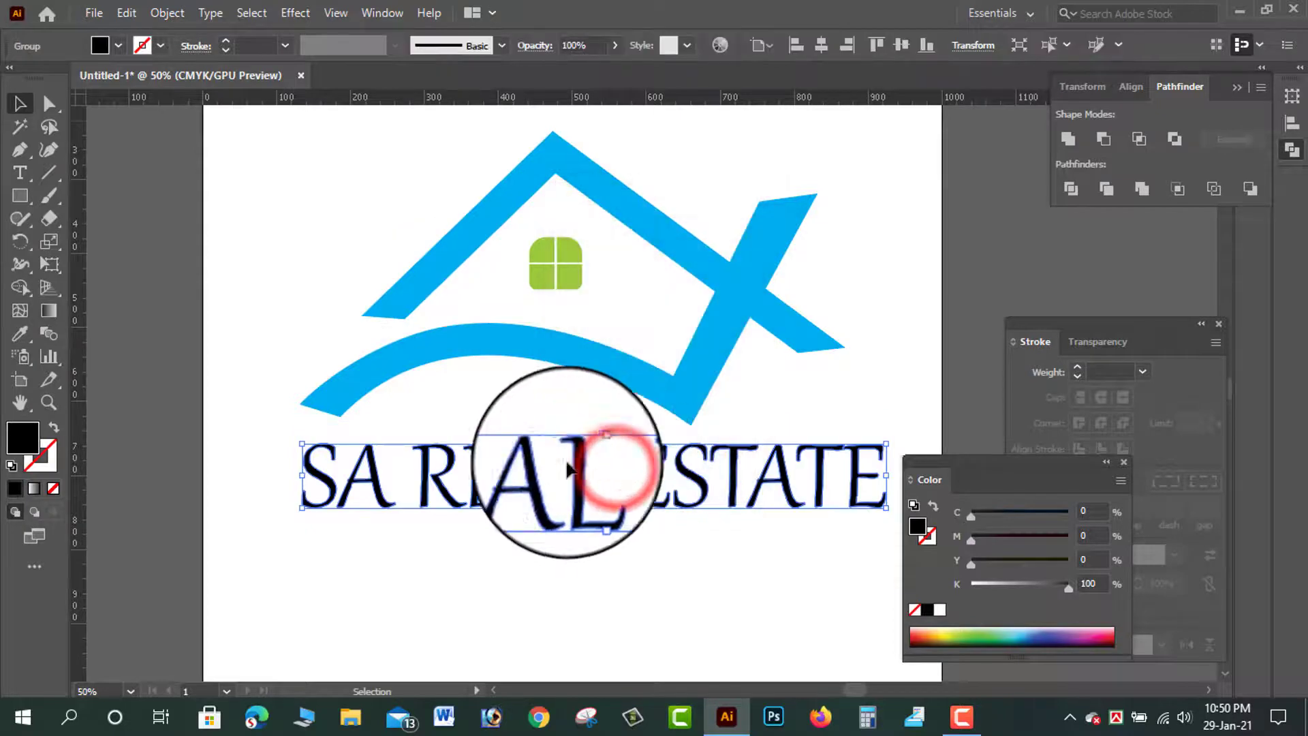
click(59, 470)
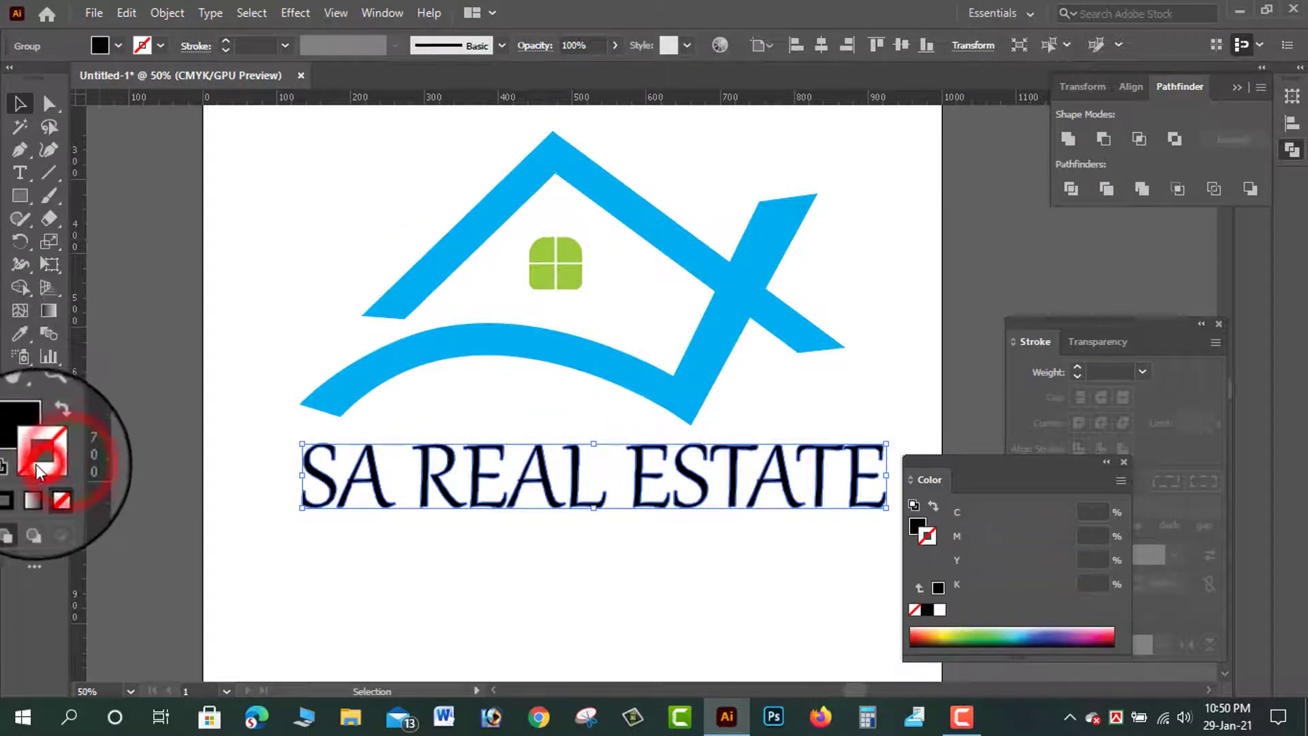
click(18, 491)
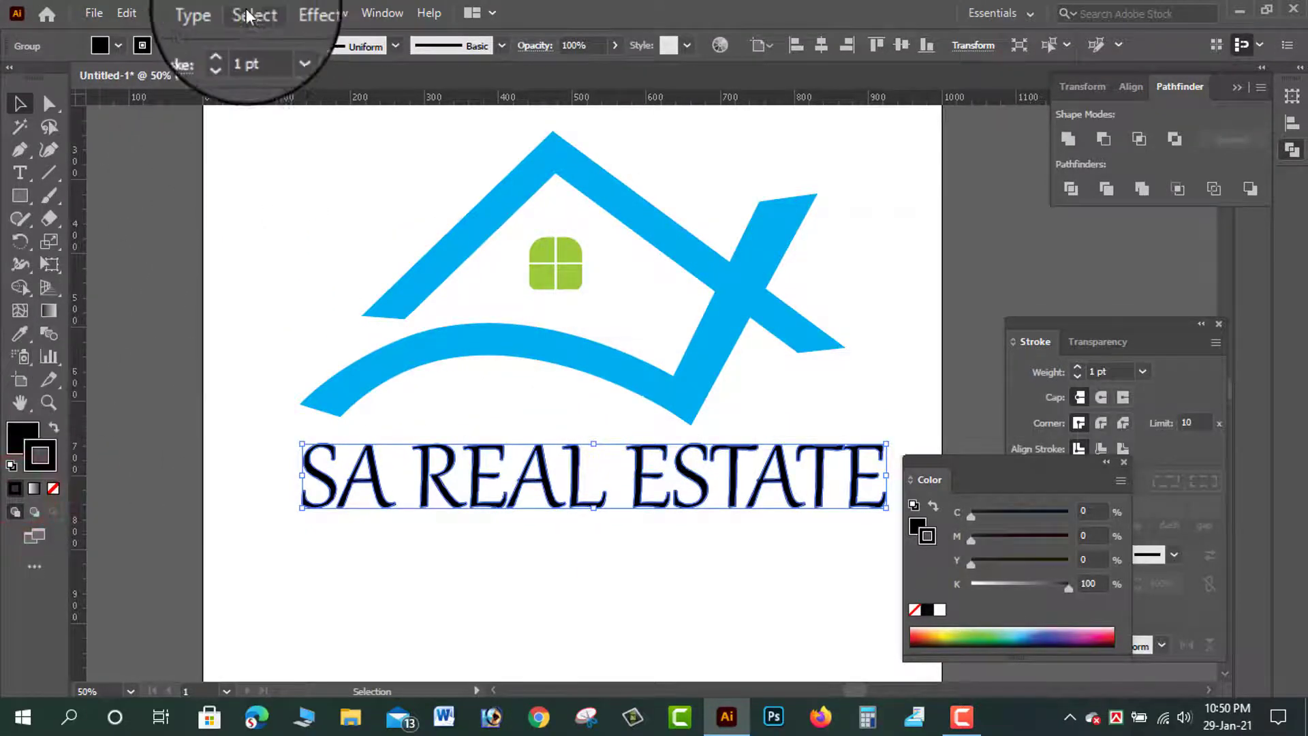
click(227, 41)
click(231, 40)
click(230, 41)
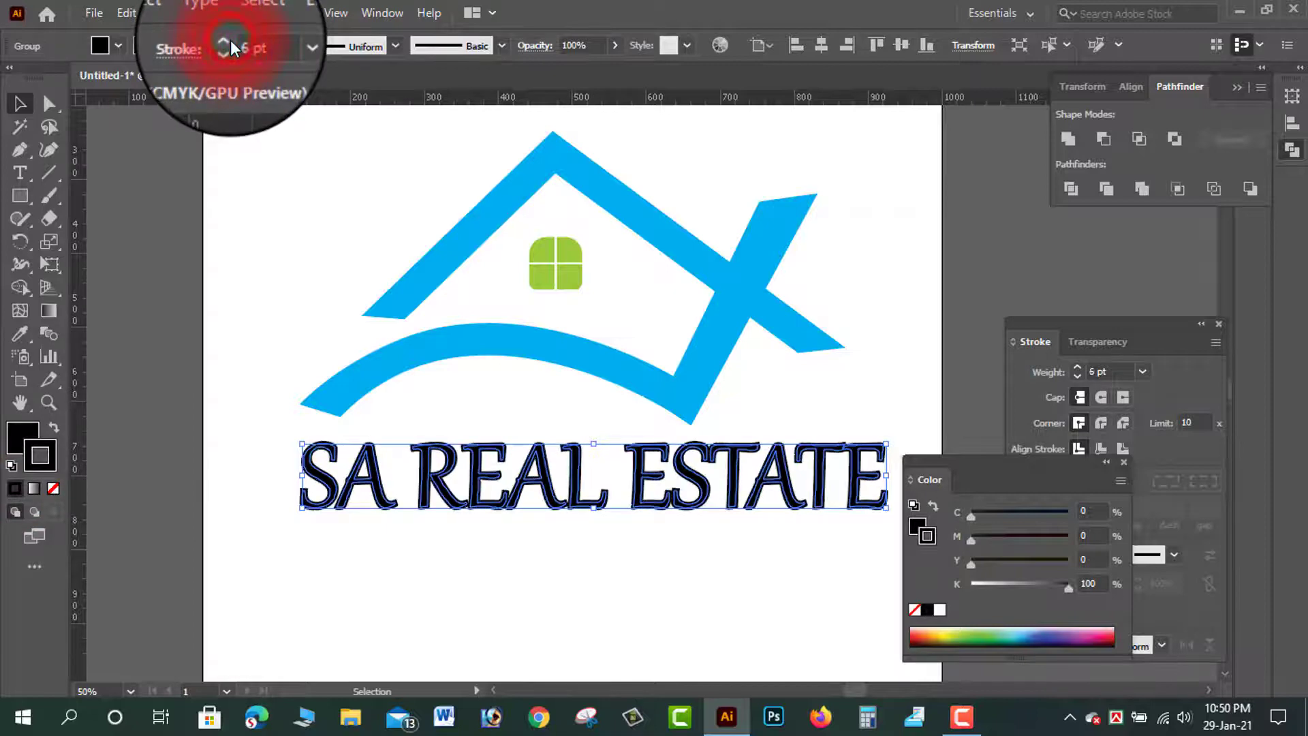
click(226, 42)
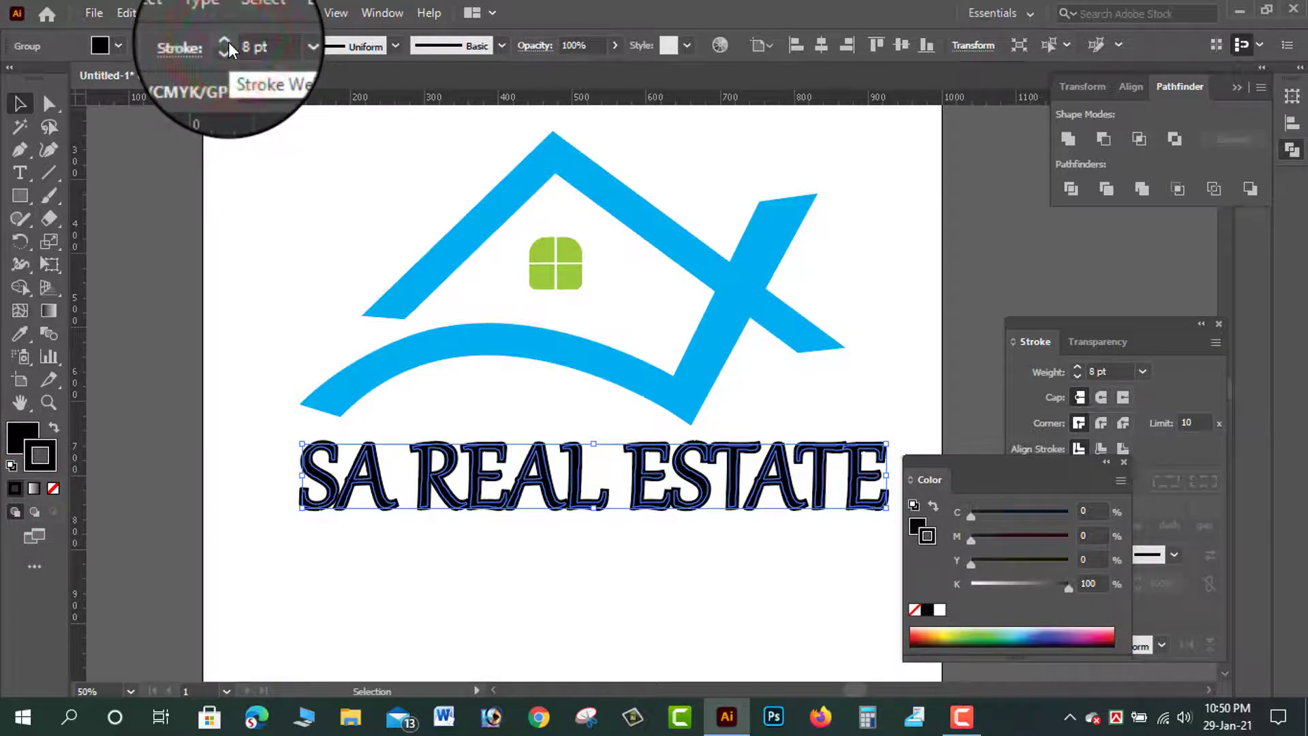
click(227, 42)
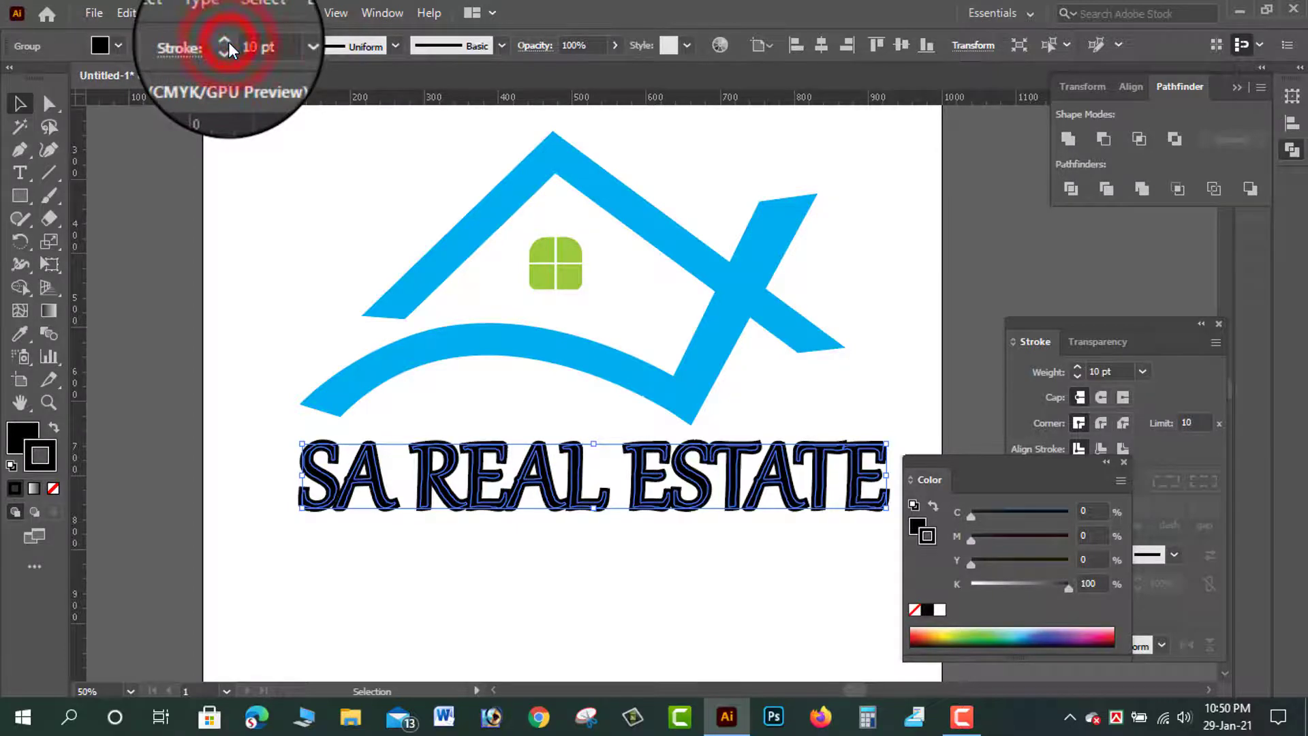
click(227, 42)
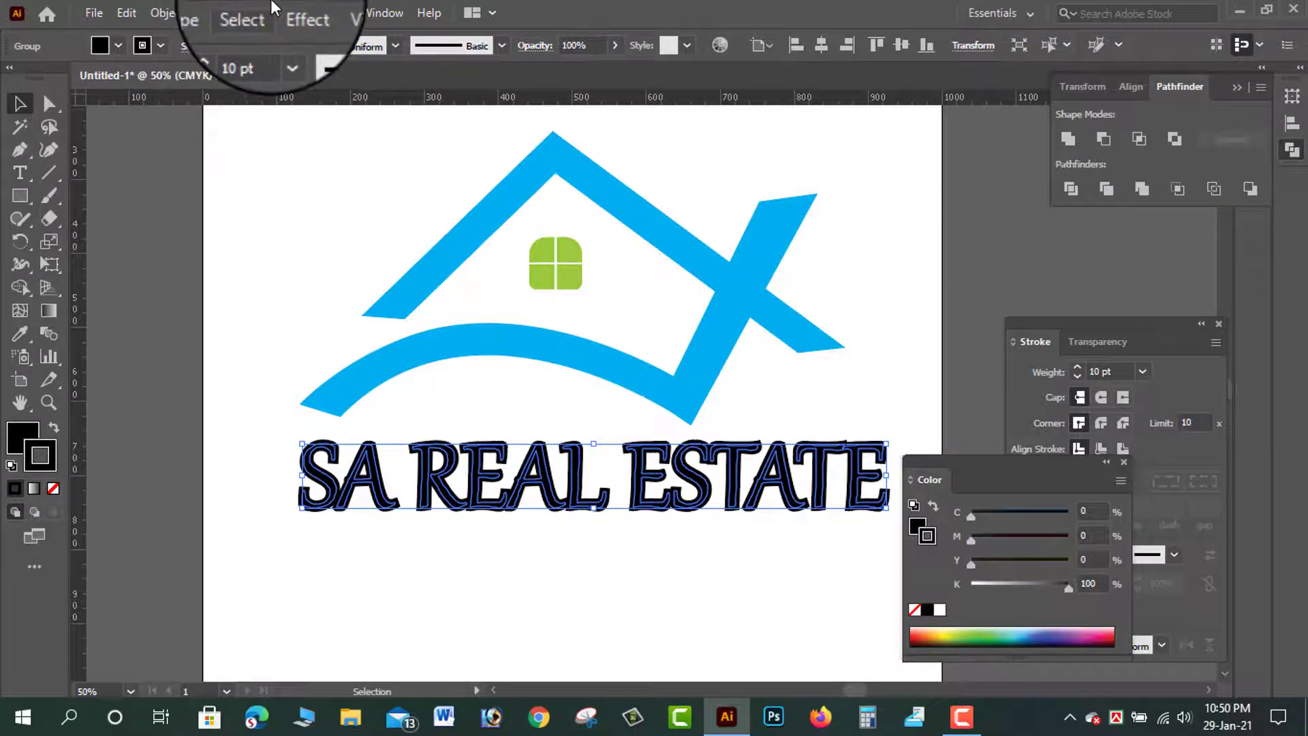
Expand the stroke and unite the lettering into solid bold shapes.
click(163, 14)
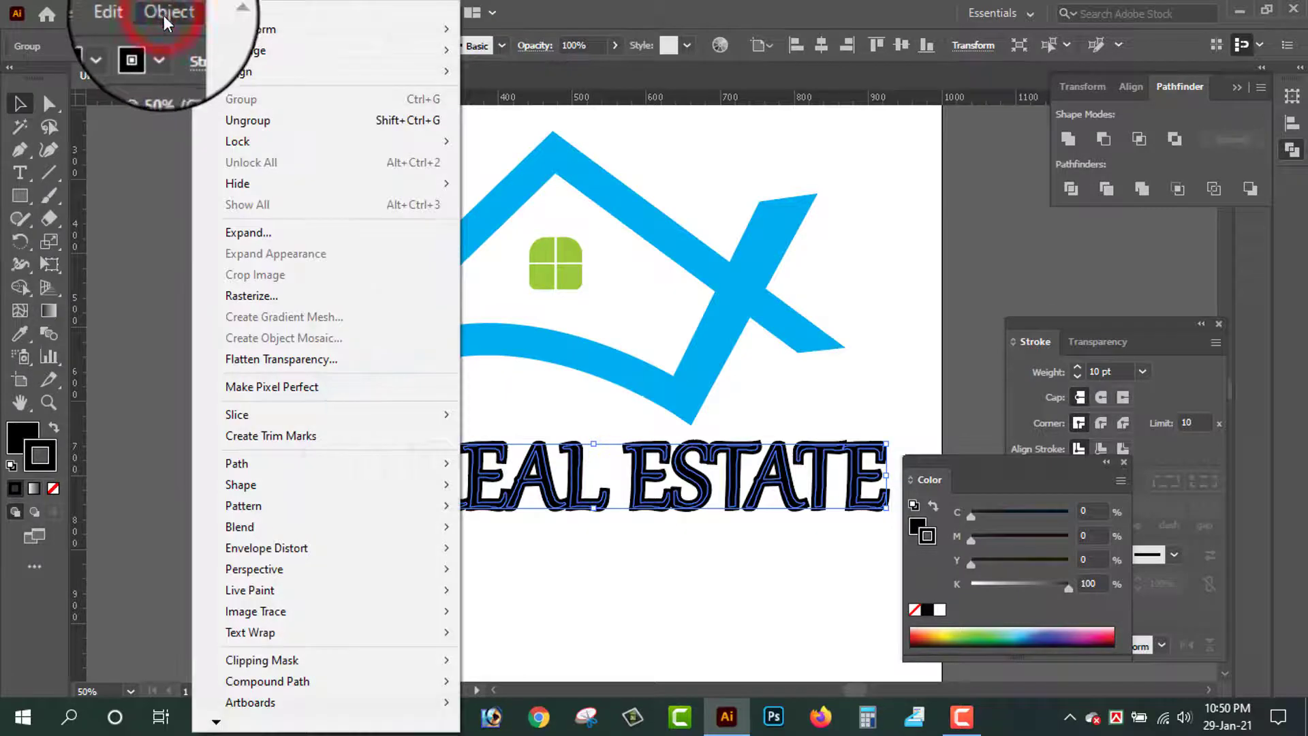
click(284, 233)
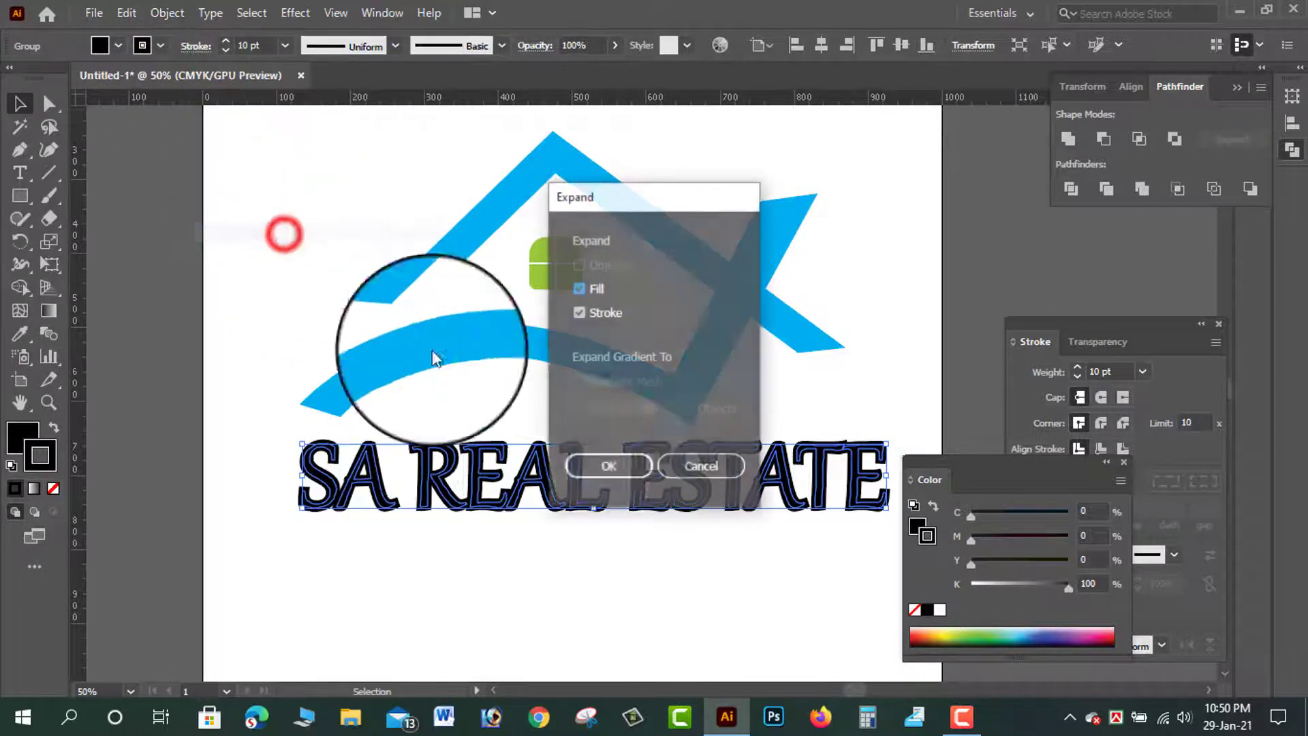
click(598, 464)
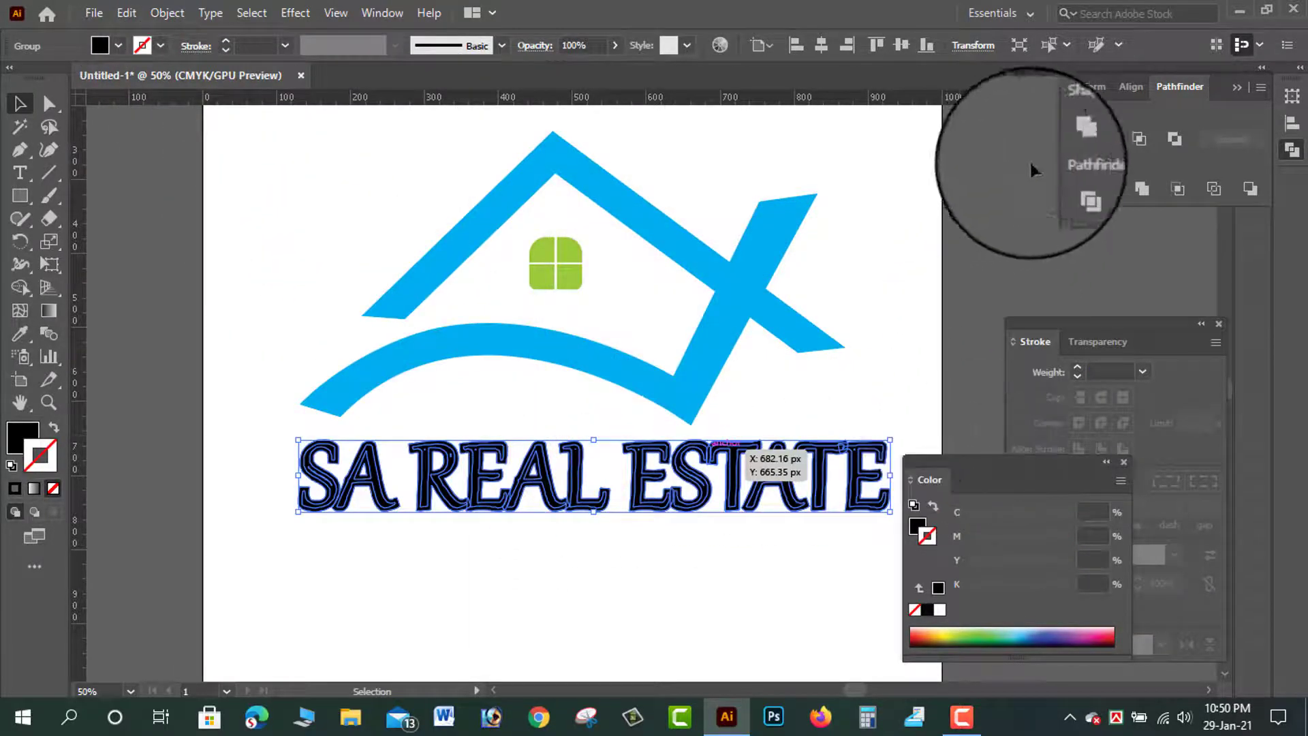
click(1068, 139)
click(933, 365)
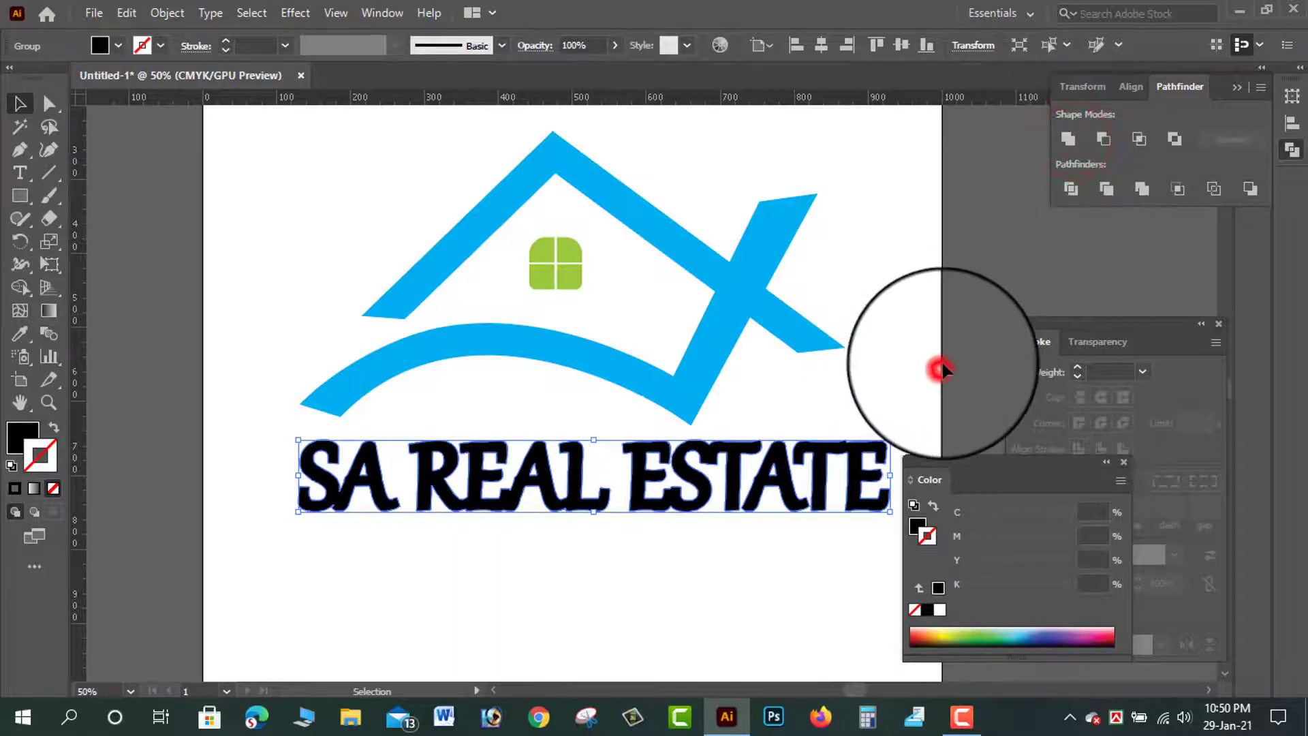
click(684, 509)
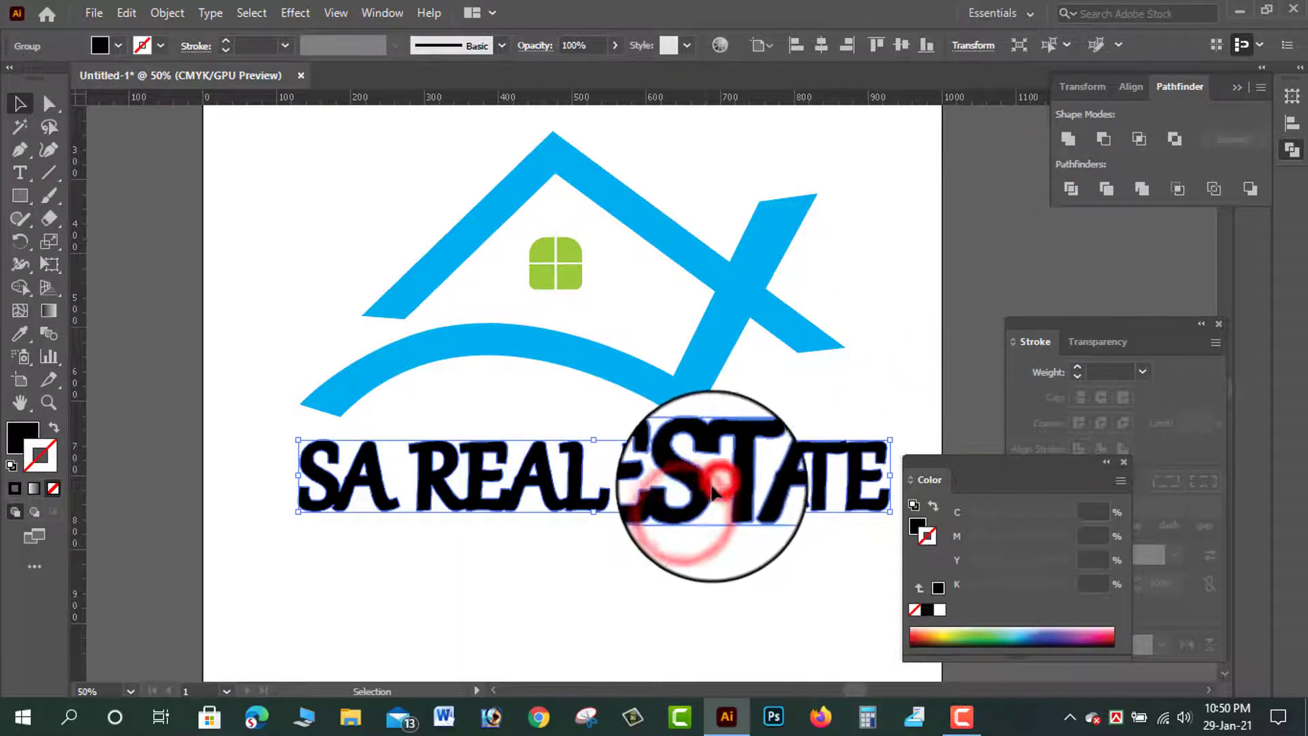
Nudge the bold SA REAL ESTATE title slightly lower beneath the roof.
drag(707, 496, 697, 508)
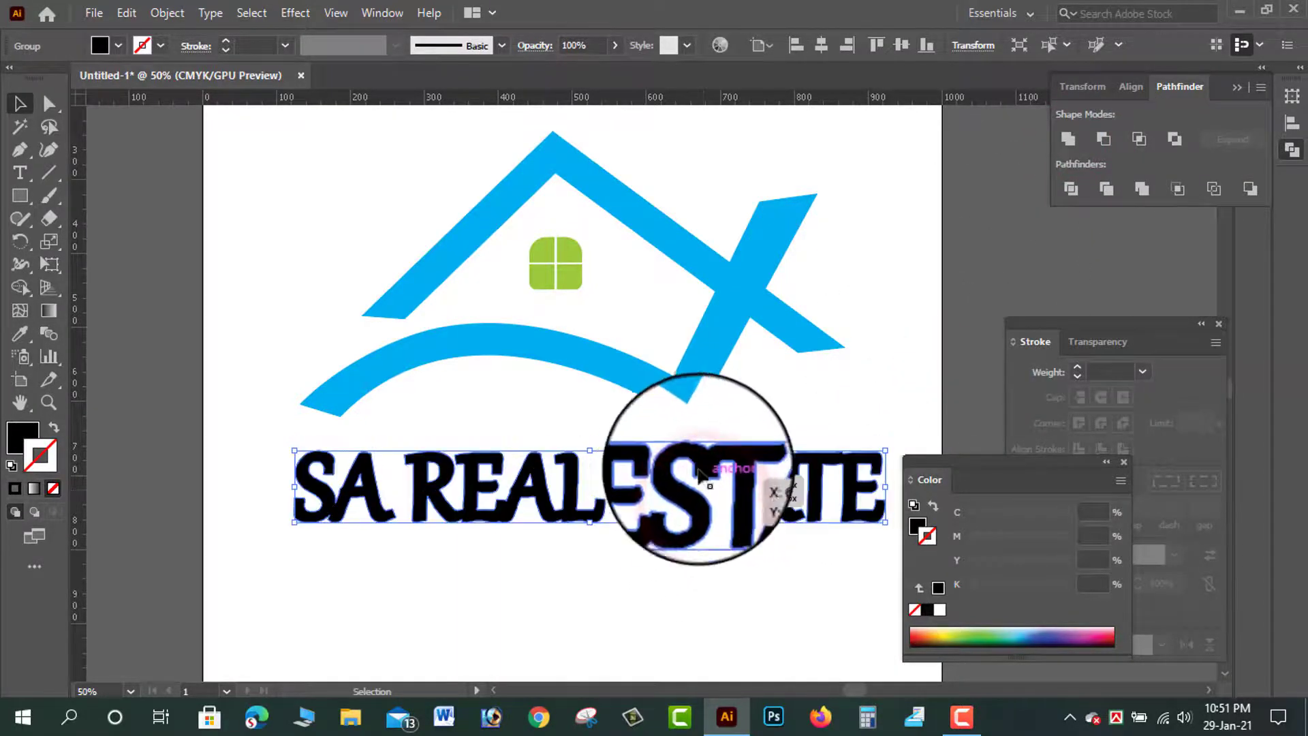
click(912, 332)
scroll(818, 374, down, 2)
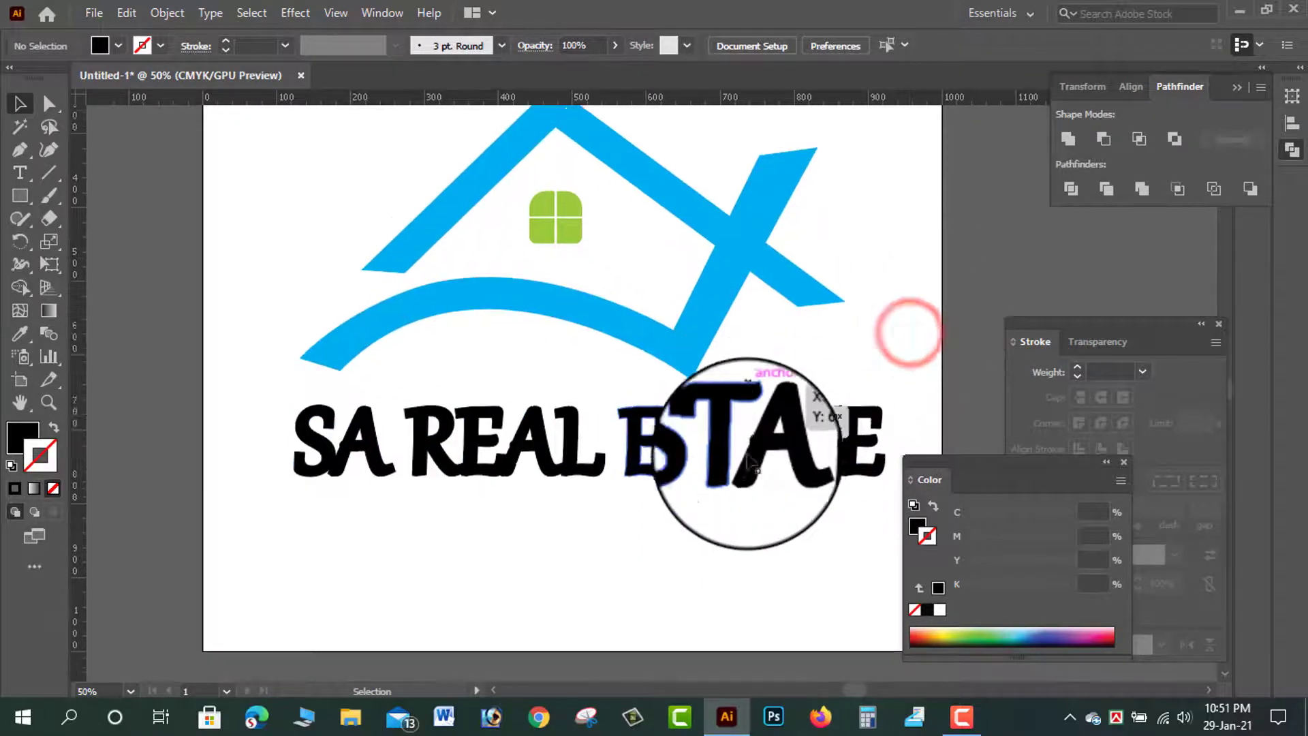
scroll(788, 438, down, 1)
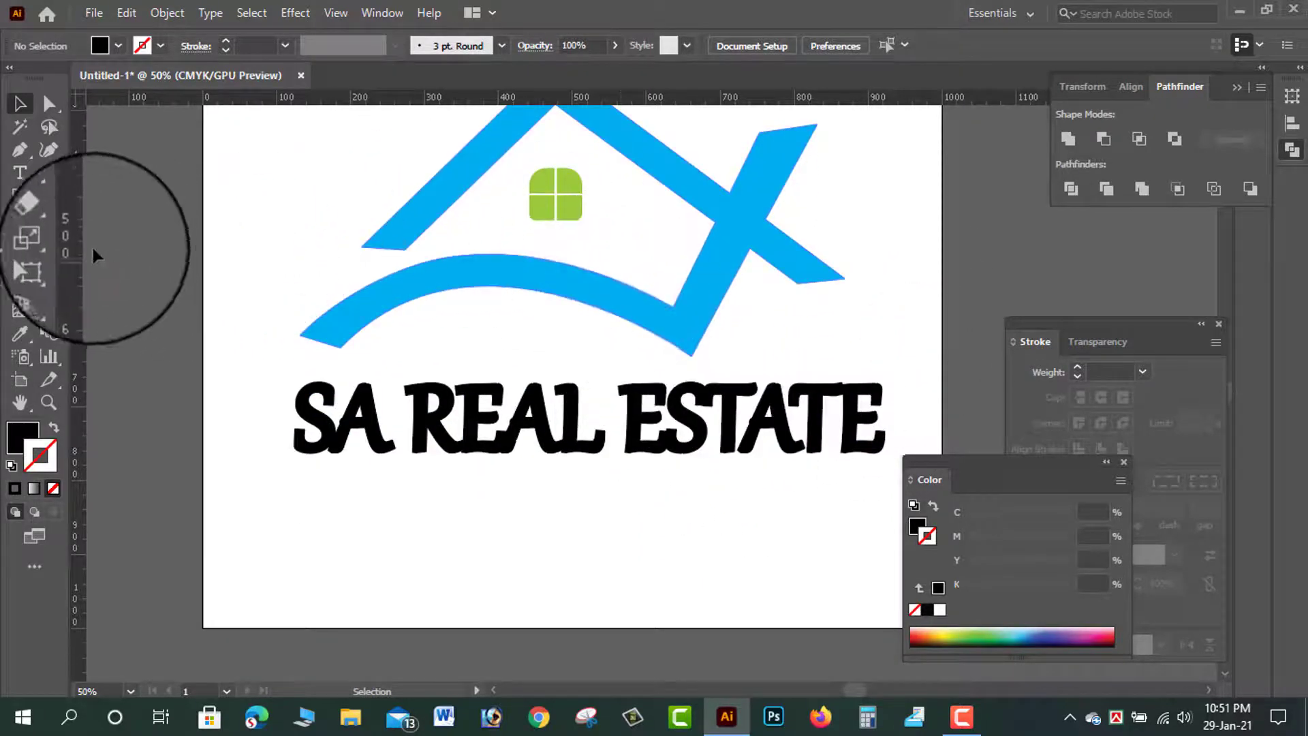
Type the 'Your Dream' tagline and centre it beneath the SA REAL ESTATE title.
click(13, 171)
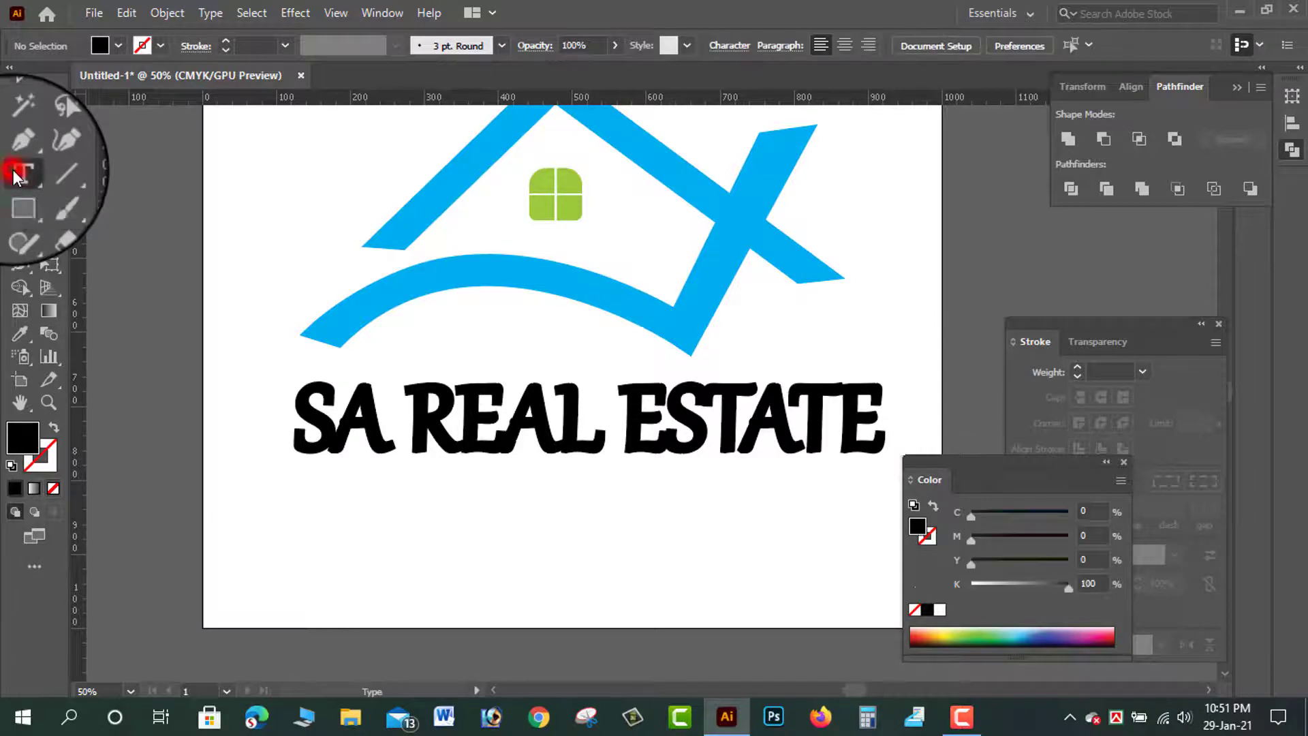
click(463, 504)
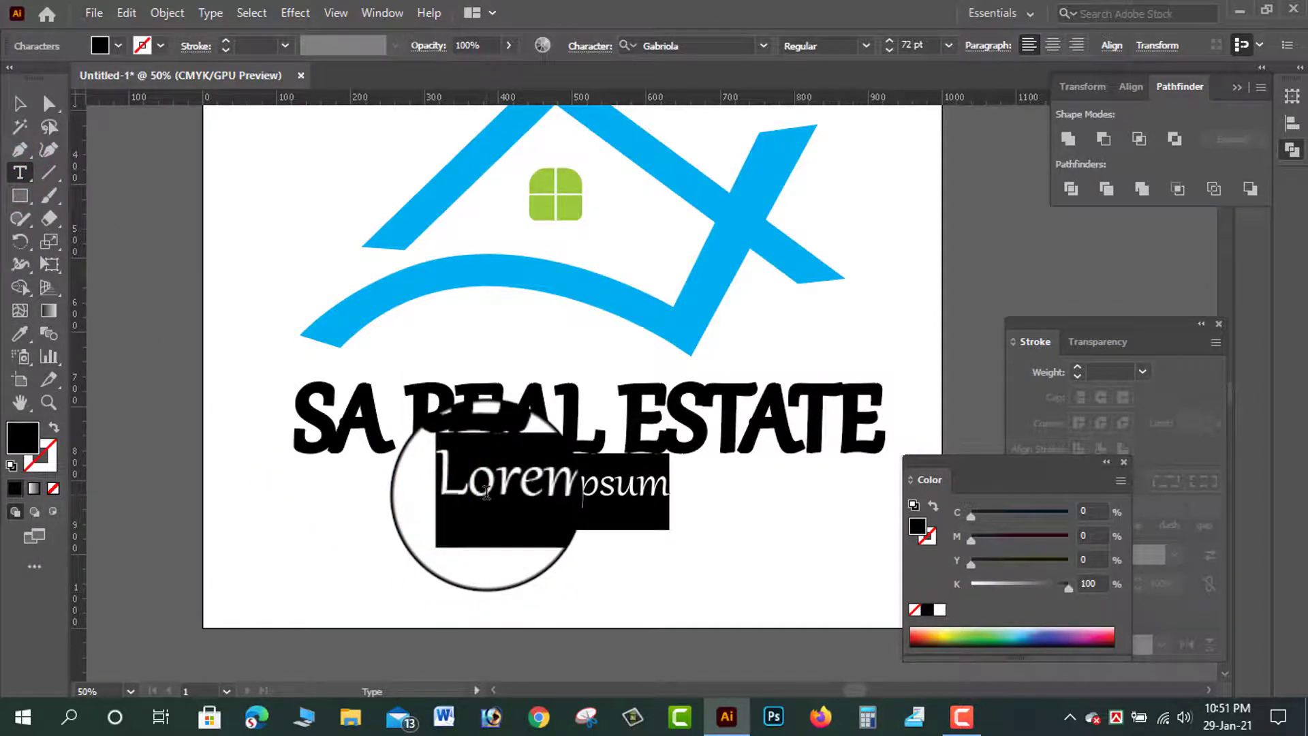
text(Your Dream)
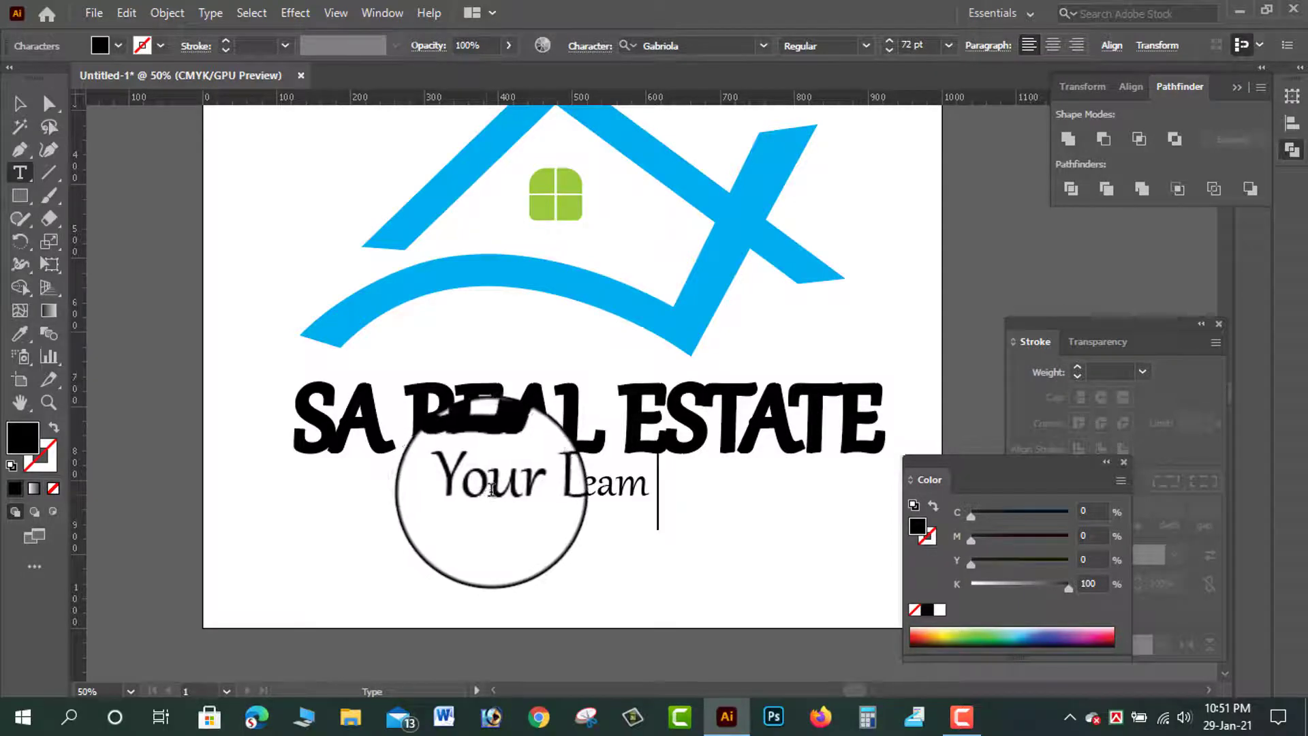
click(18, 104)
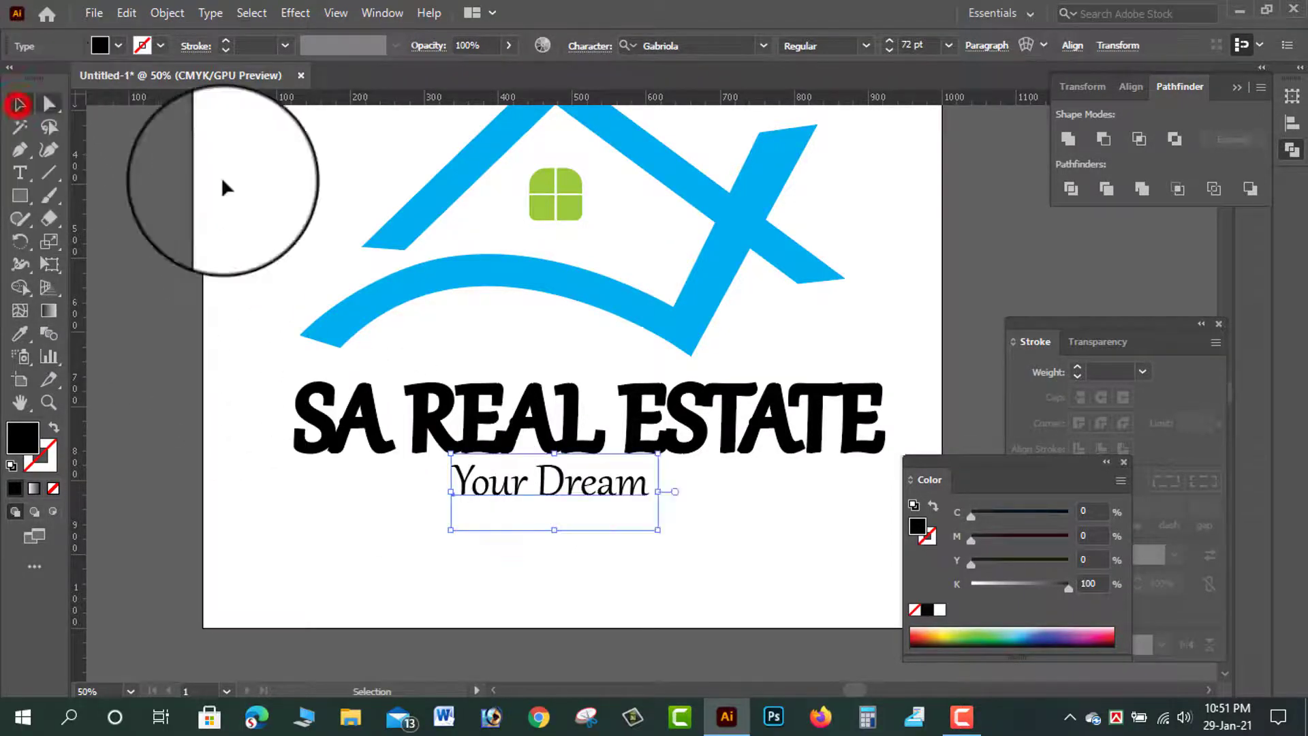
mouse_move(605, 488)
mouse_down()
mouse_move(630, 485)
mouse_move(637, 499)
mouse_up()
click(679, 566)
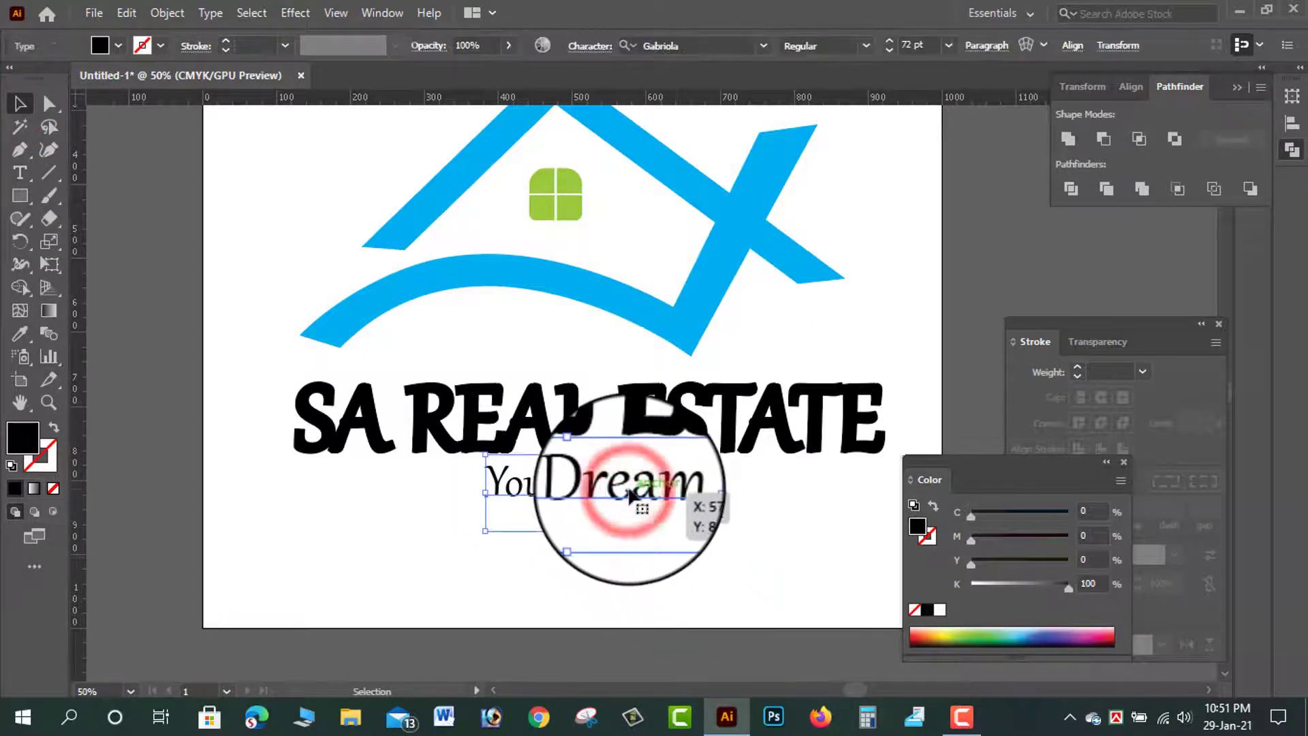
click(797, 525)
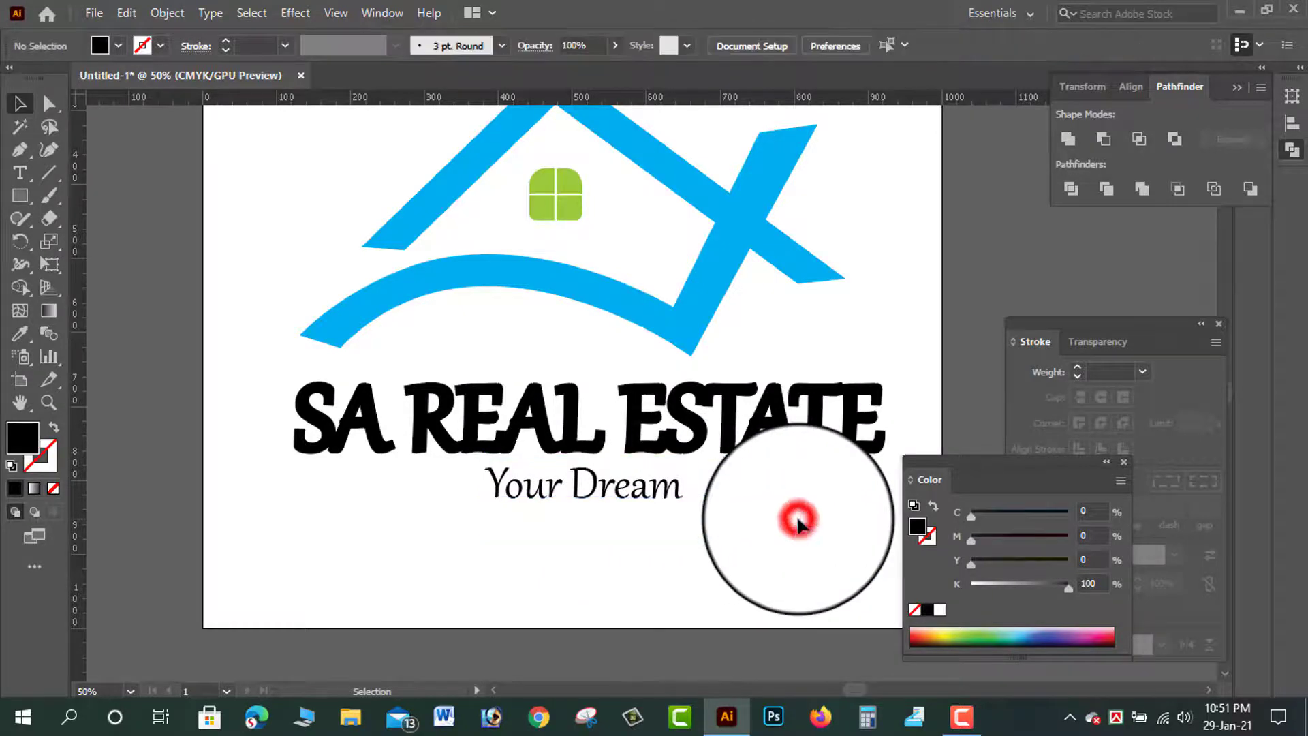
scroll(797, 525, up, 1)
scroll(797, 526, up, 1)
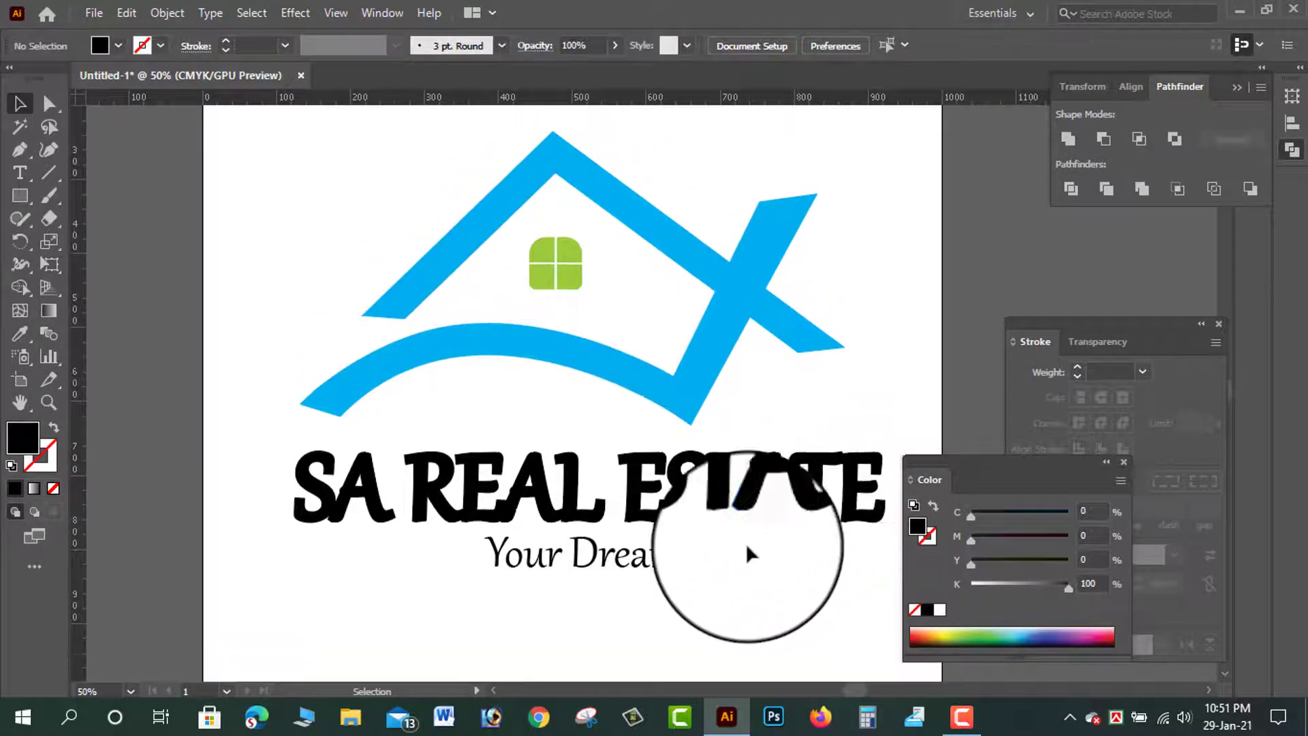
Lighten the SA REAL ESTATE title's fill from black to a mid grey.
click(622, 514)
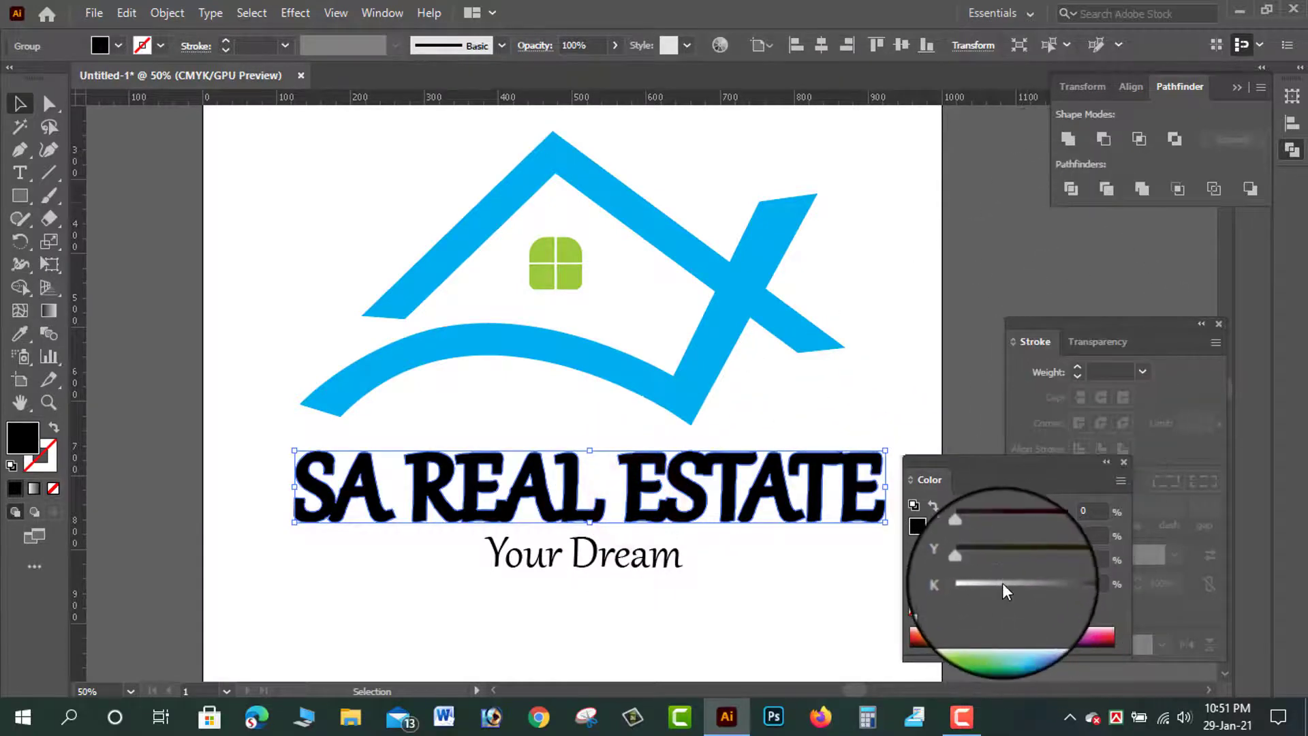
drag(1090, 584, 1032, 591)
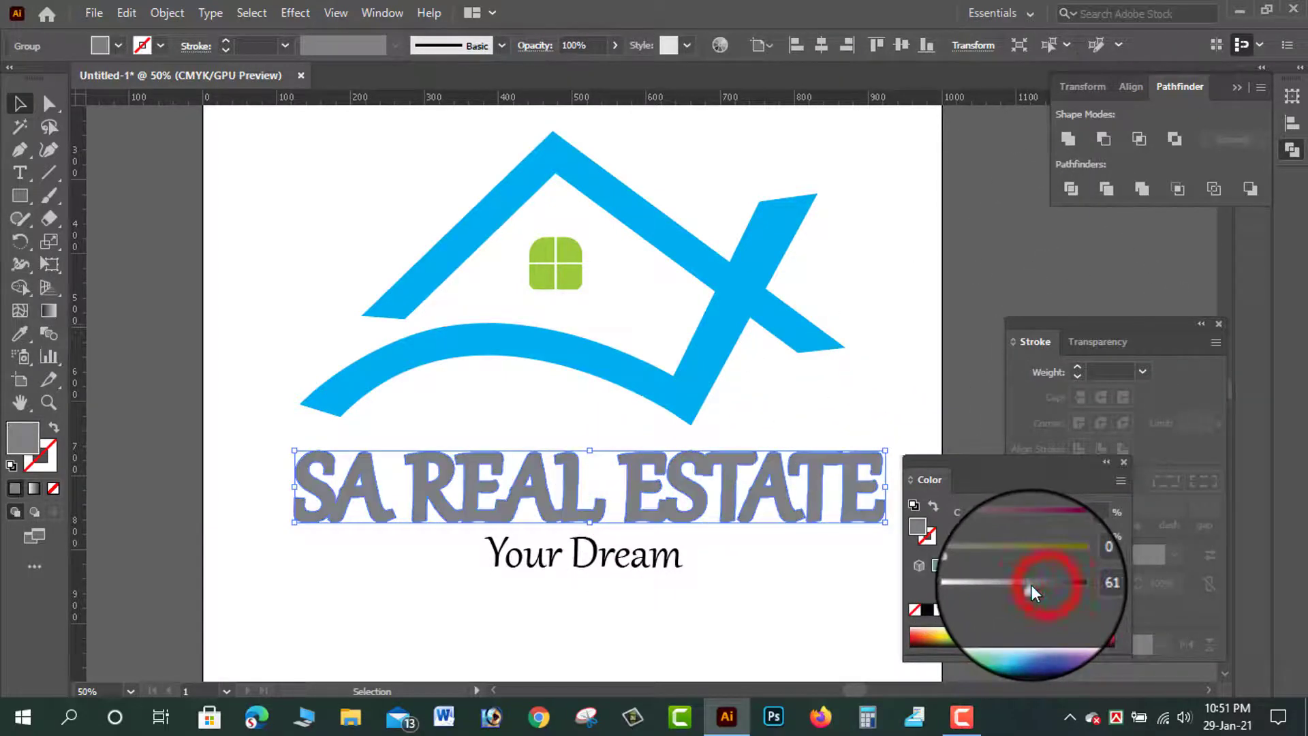
click(756, 565)
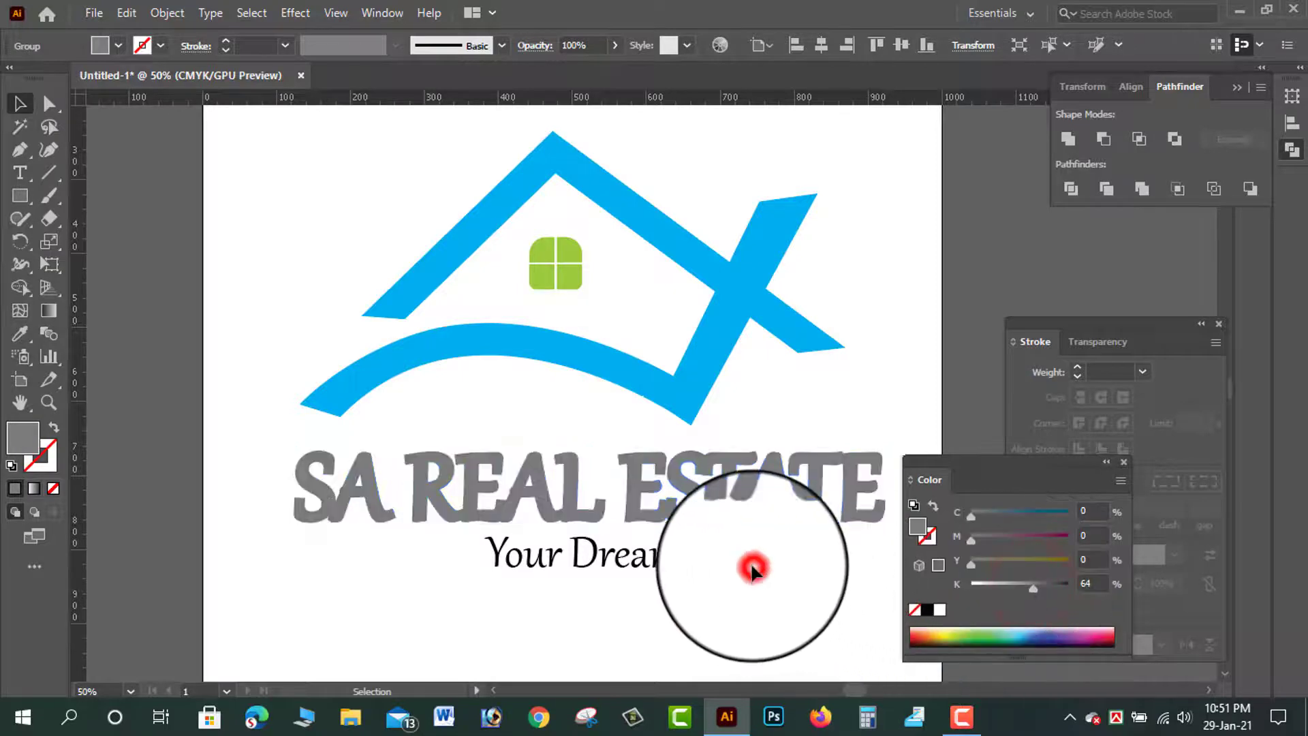
Set the Your Dream tagline's fill to 84% black (K 84).
click(659, 572)
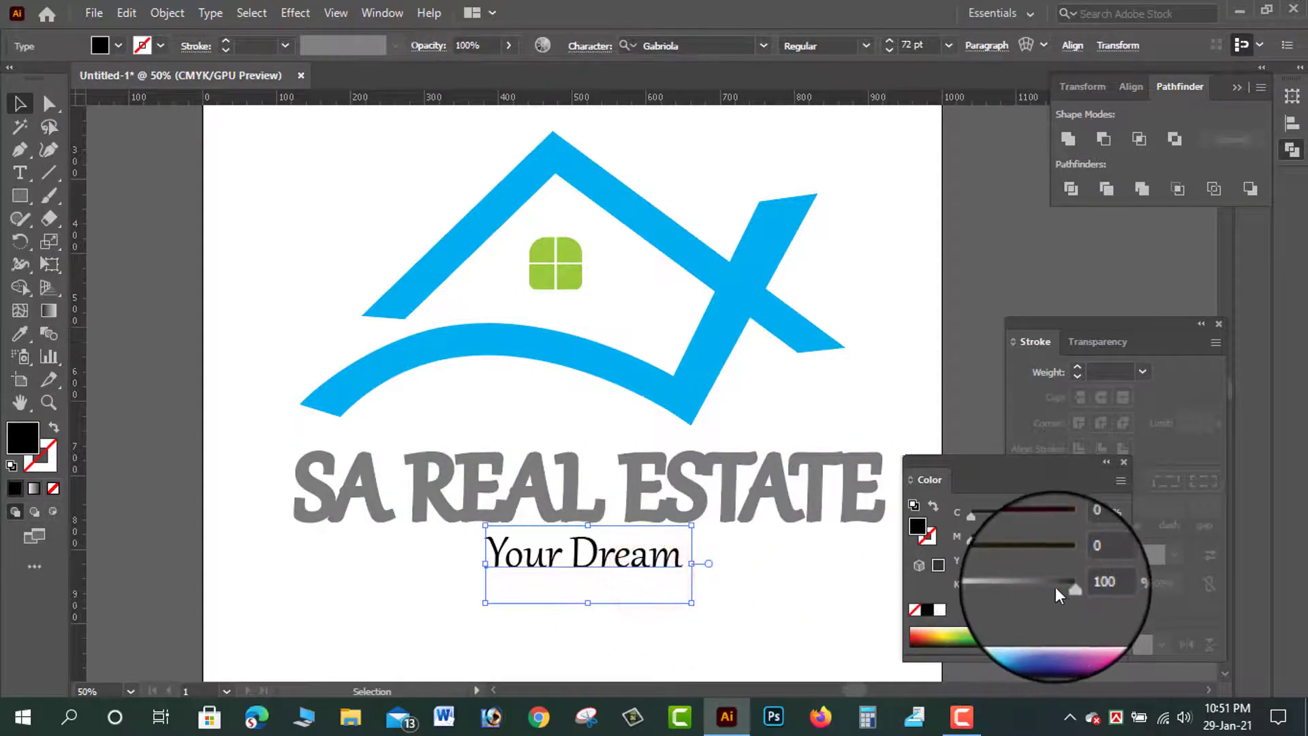
drag(1066, 586, 1049, 587)
click(783, 574)
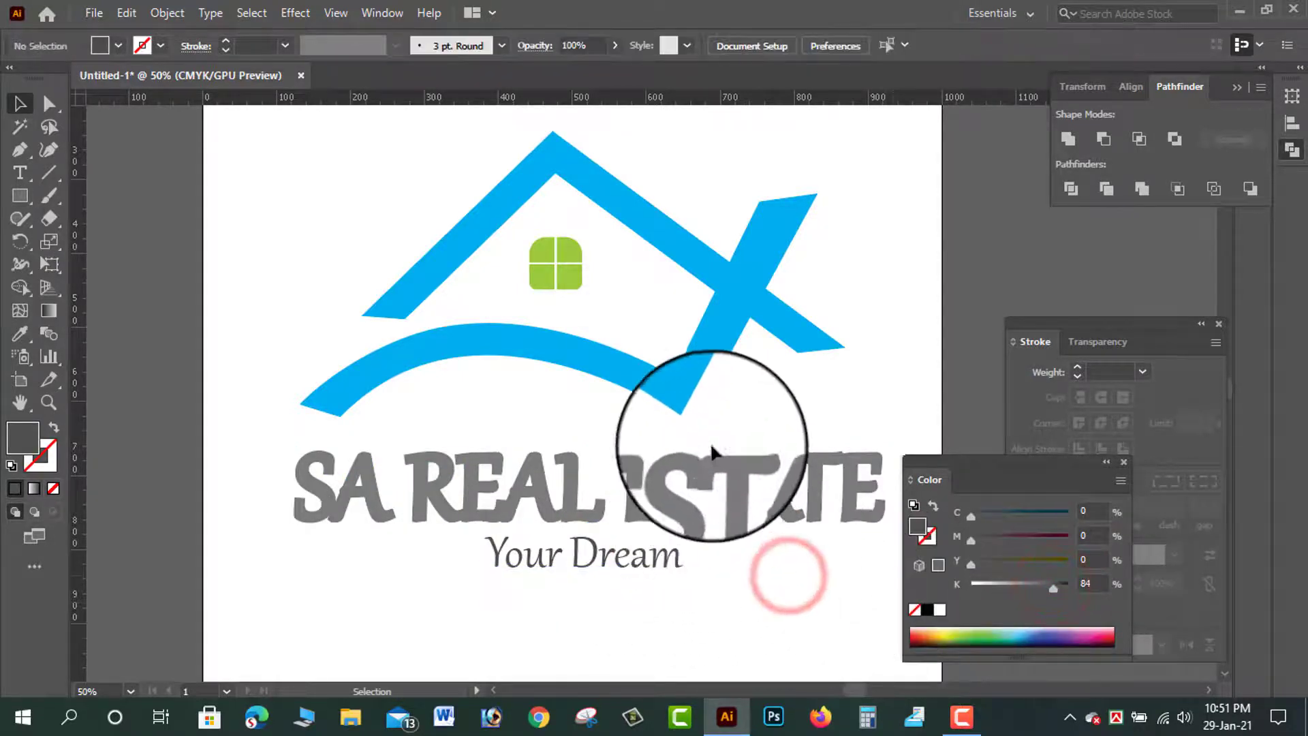
drag(759, 374, 745, 372)
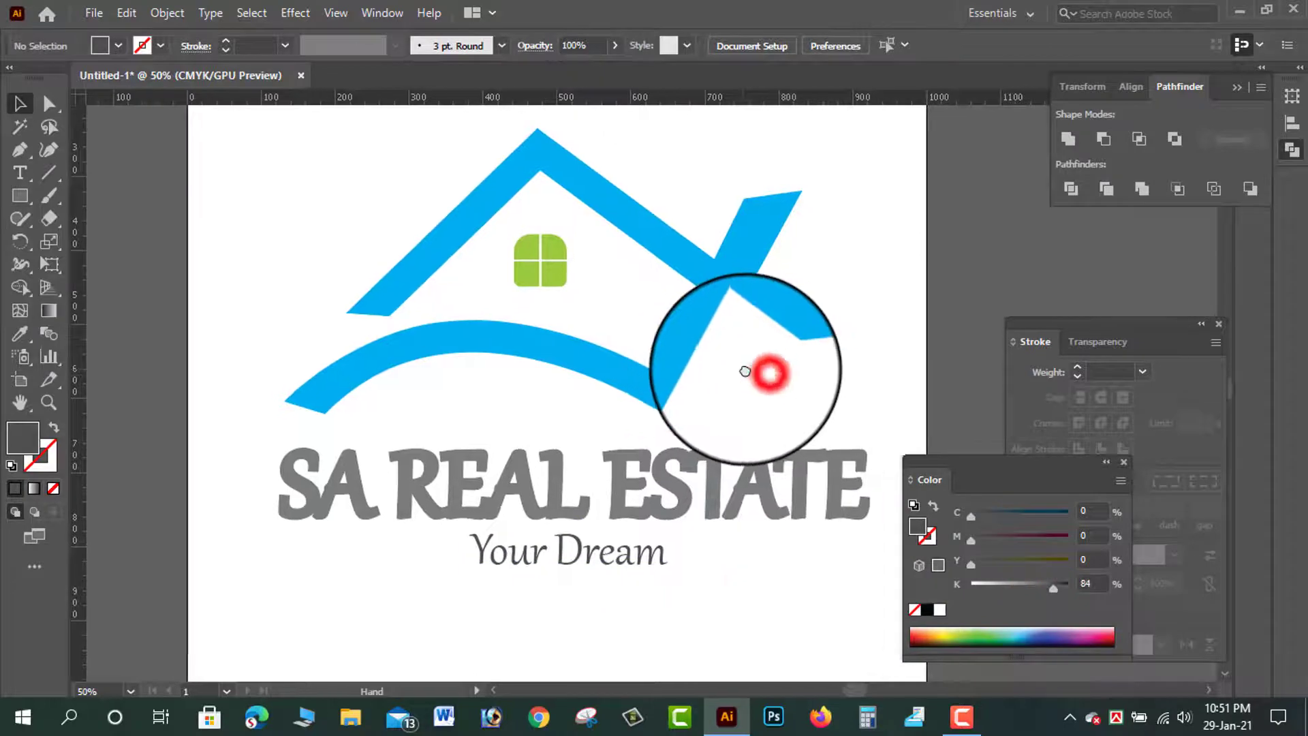
Save the logo as Logo.ai in a new Desktop folder named 'Real Estate Logo', keeping default Illustrator options.
click(94, 13)
mouse_move(129, 372)
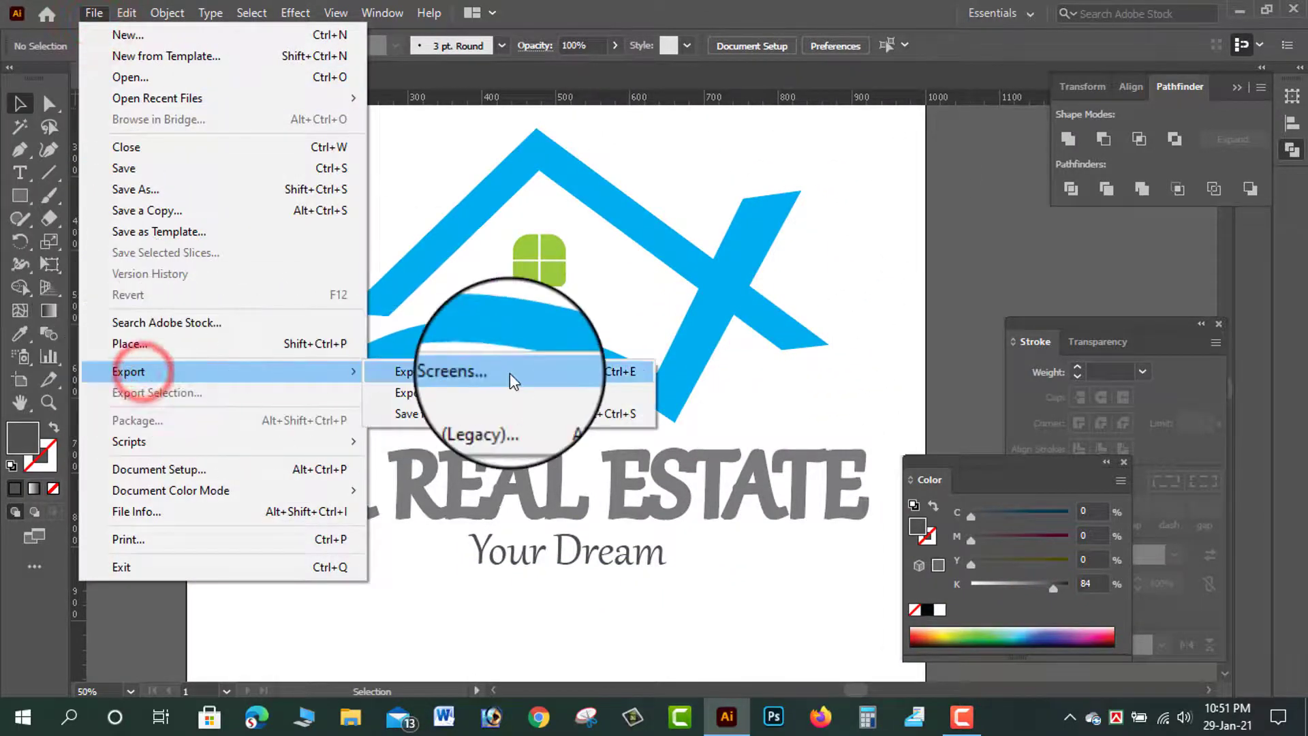
click(250, 180)
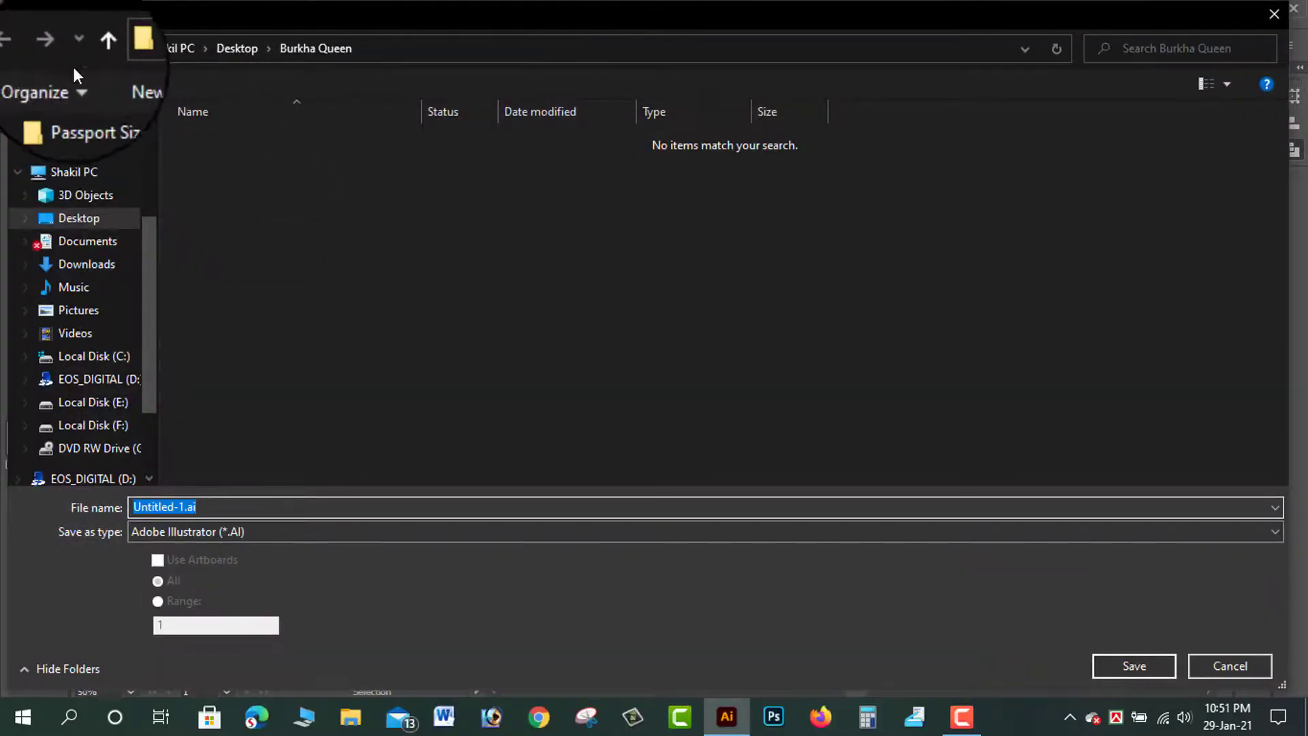
click(251, 51)
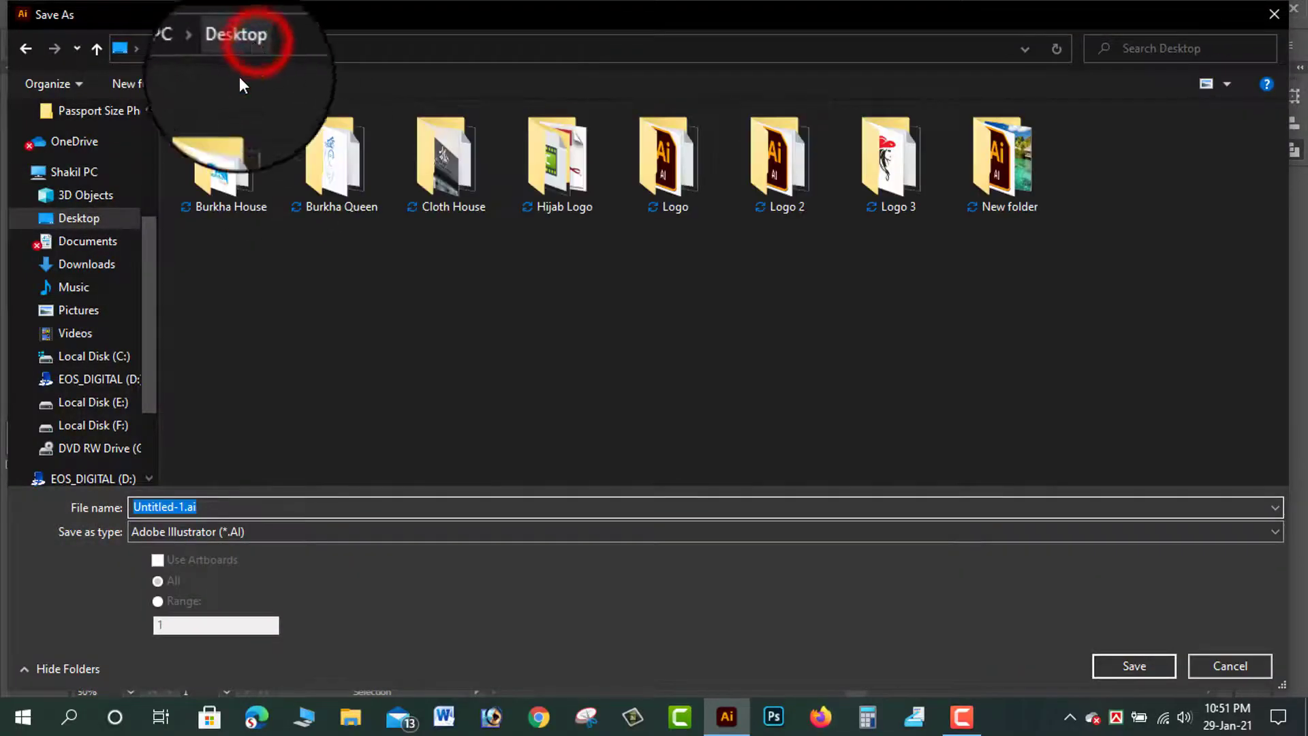
click(152, 85)
text(Real Estate Logo)
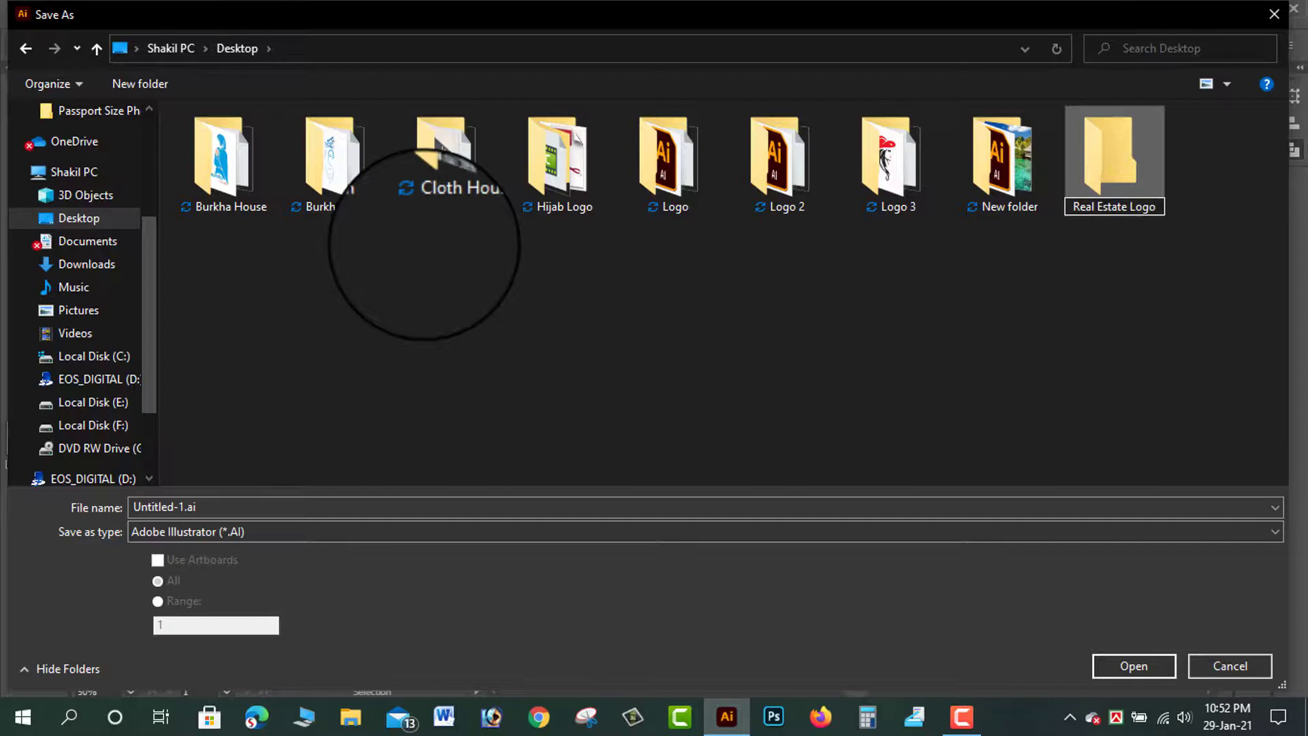
click(749, 349)
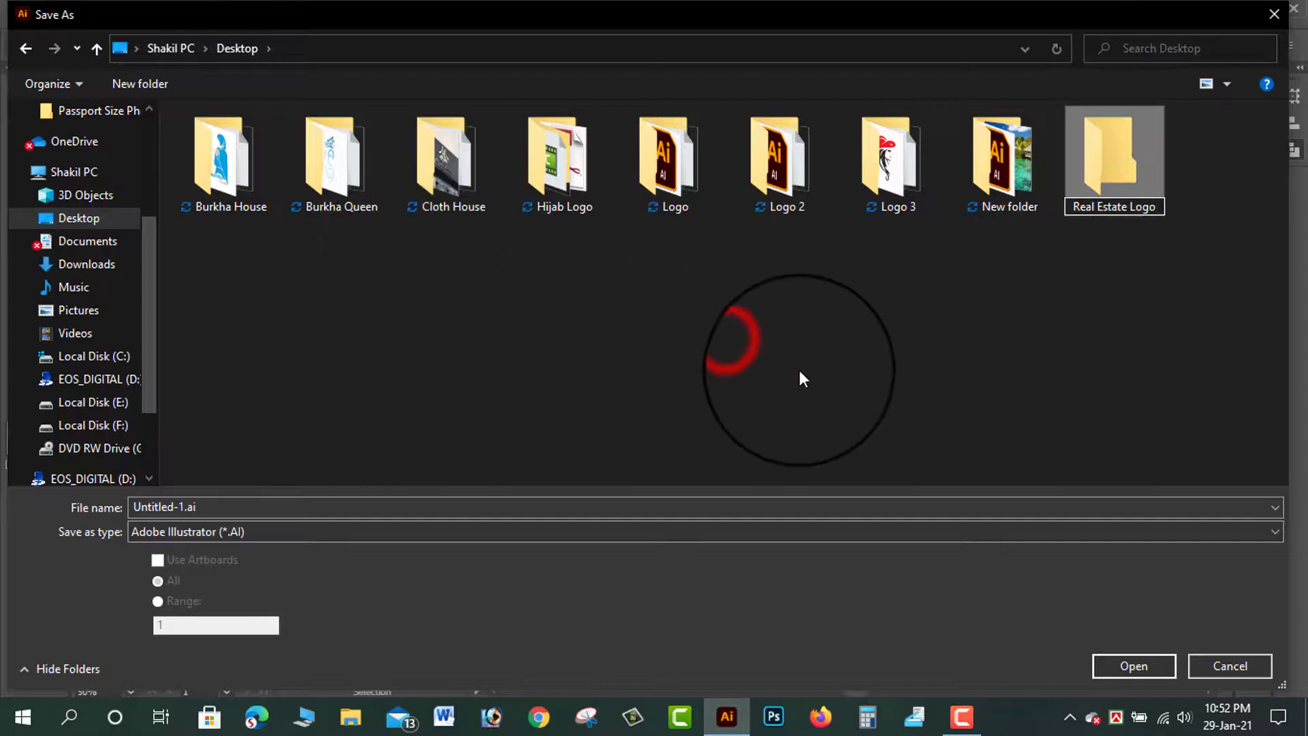
double_click(1128, 182)
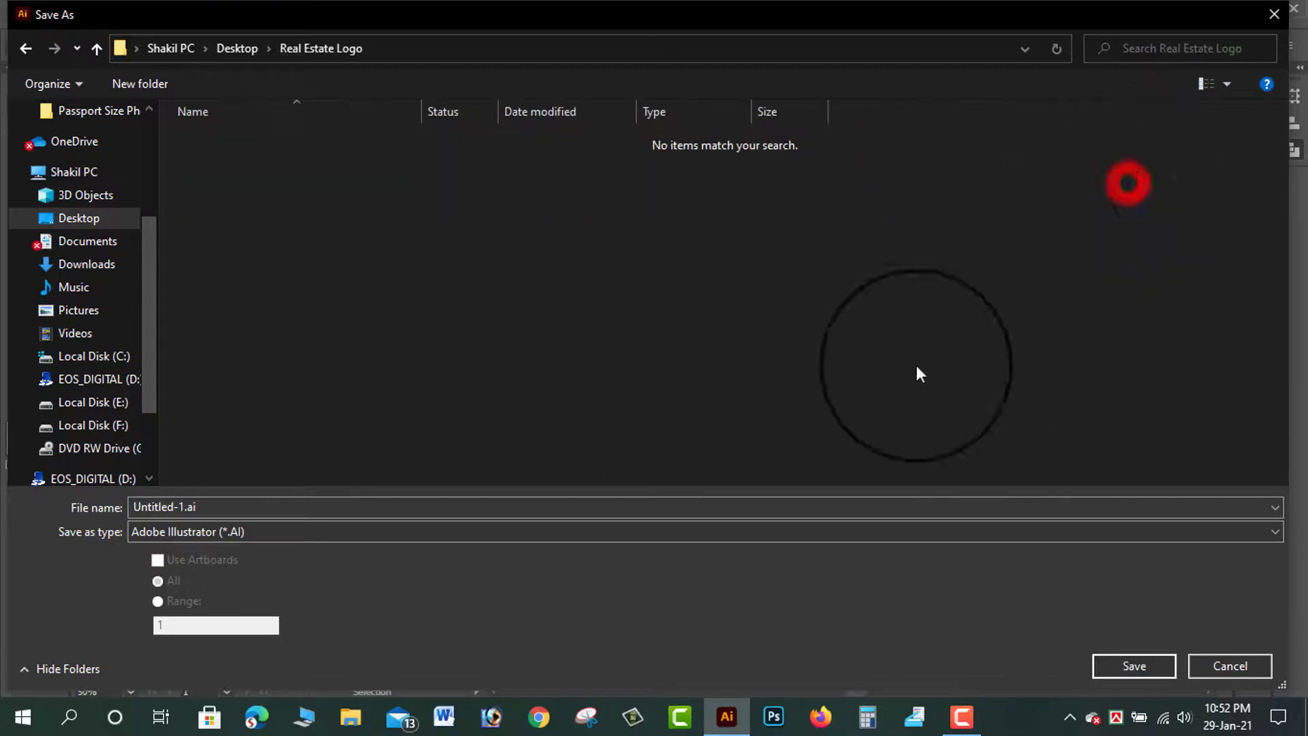
click(694, 512)
text(Logo)
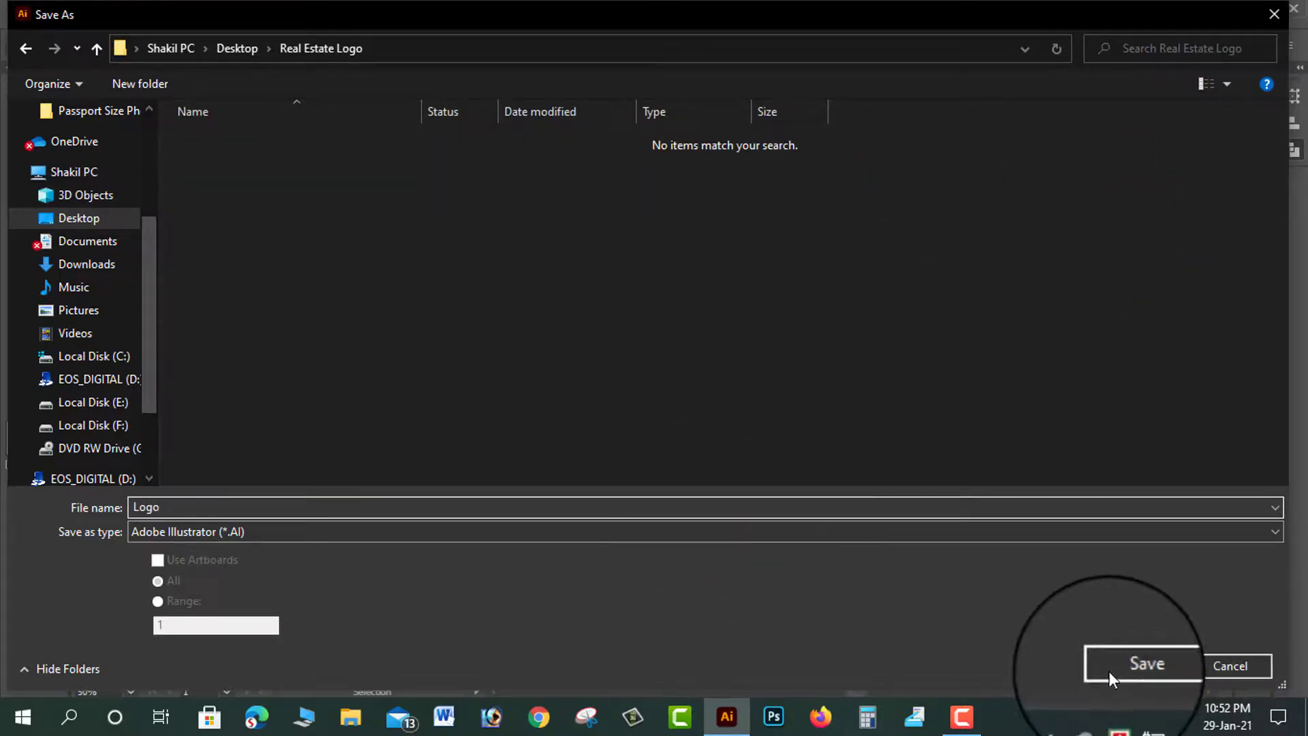
click(1134, 666)
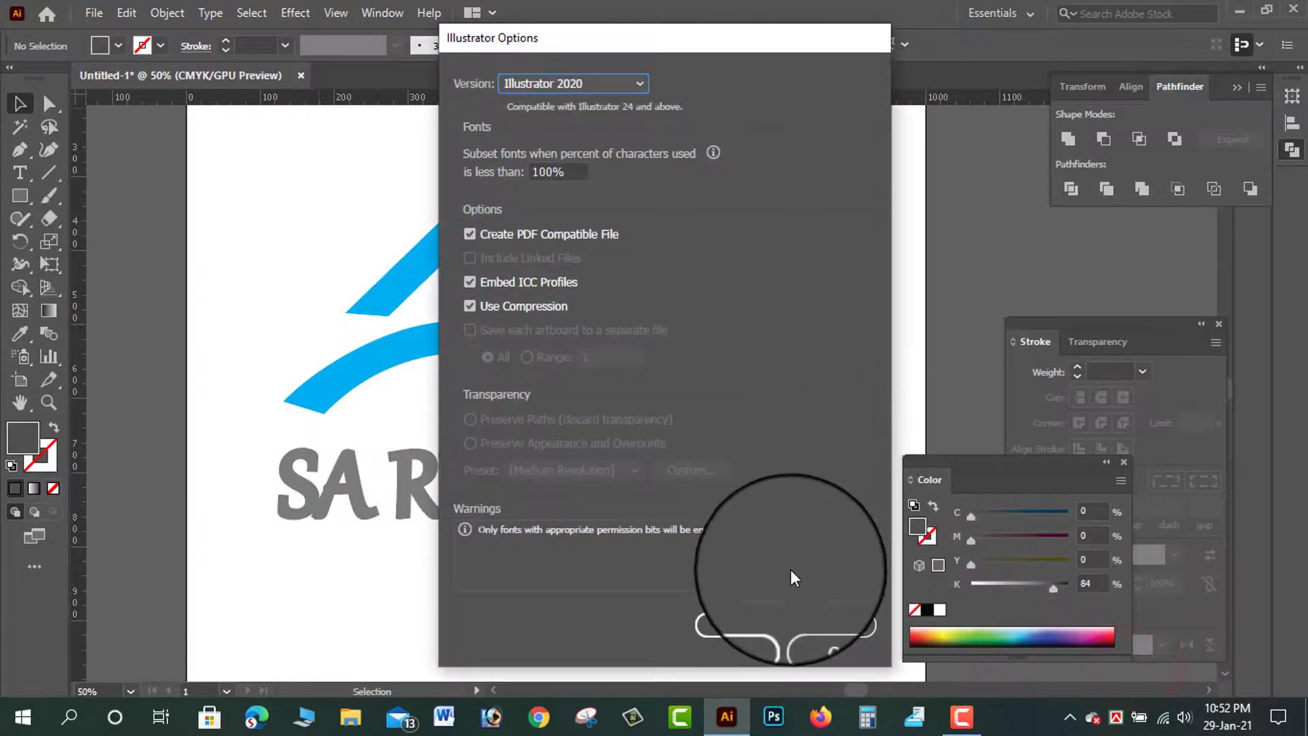
click(740, 628)
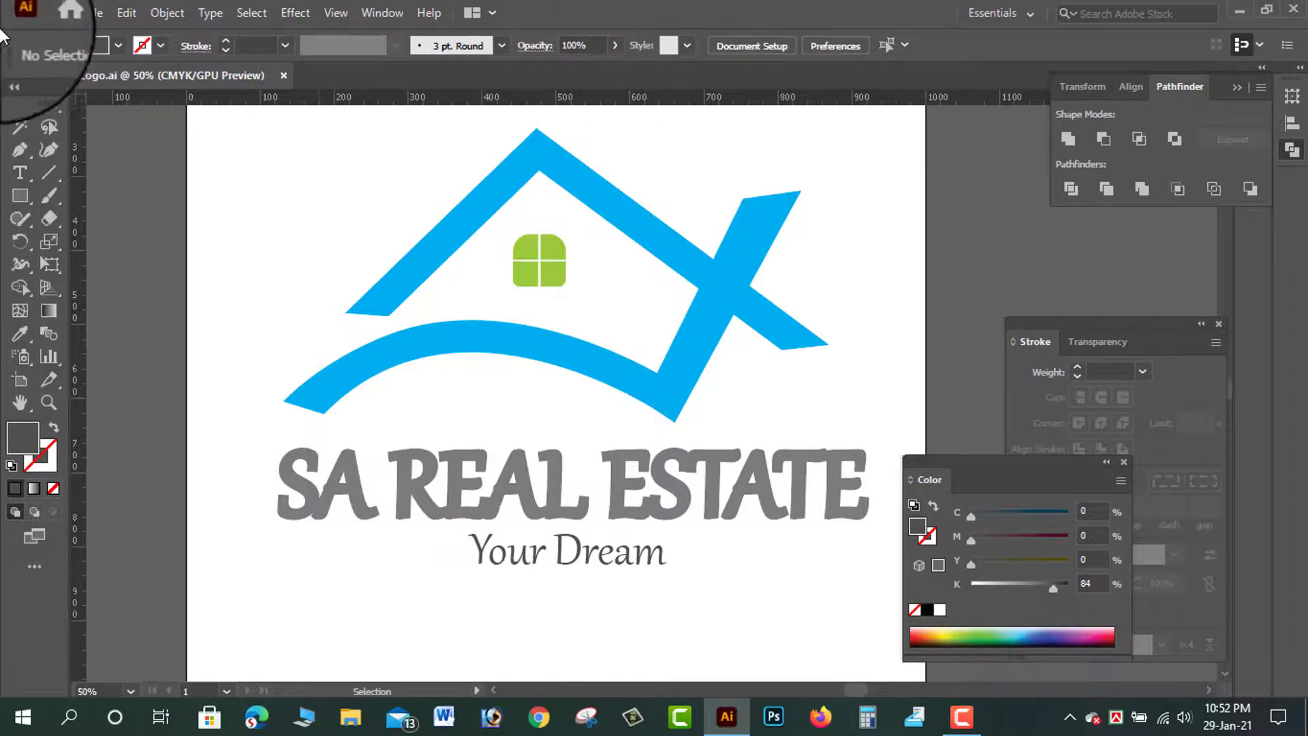
Export Logo.png in PNG format at High (300 ppi) with a transparent background.
click(92, 13)
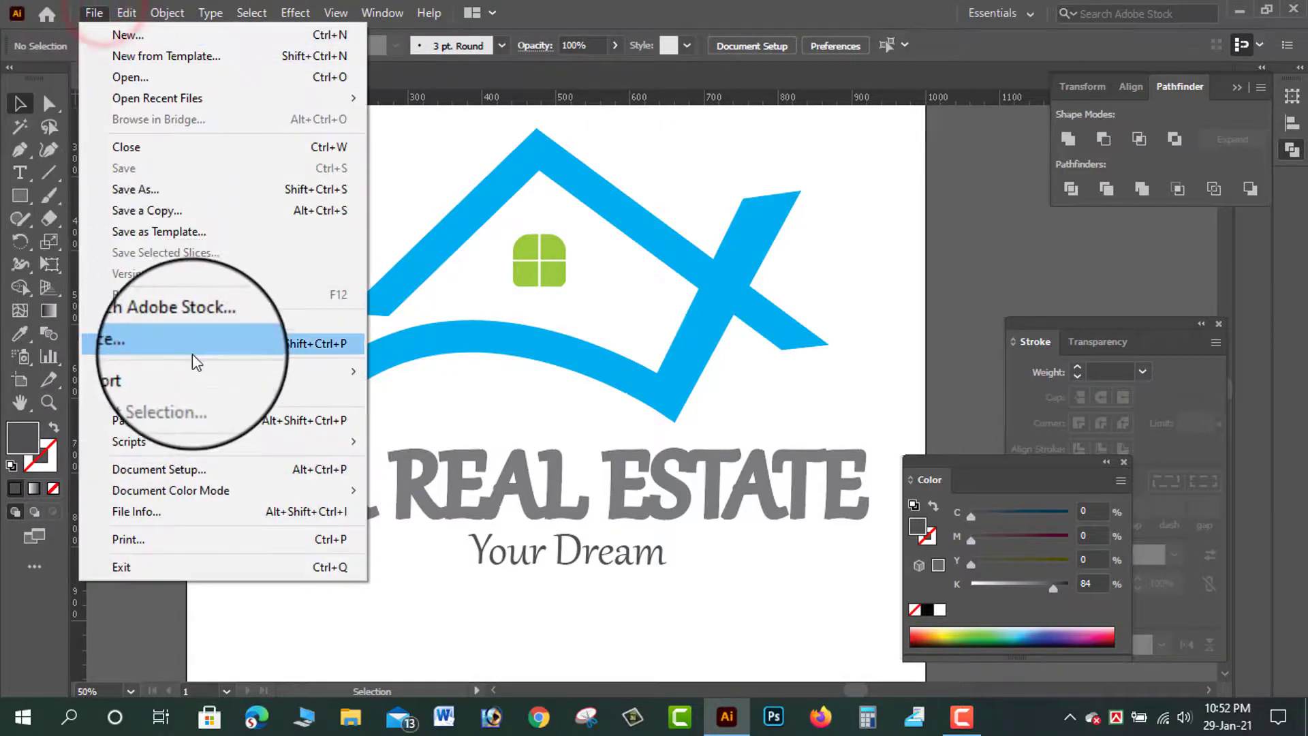
click(191, 372)
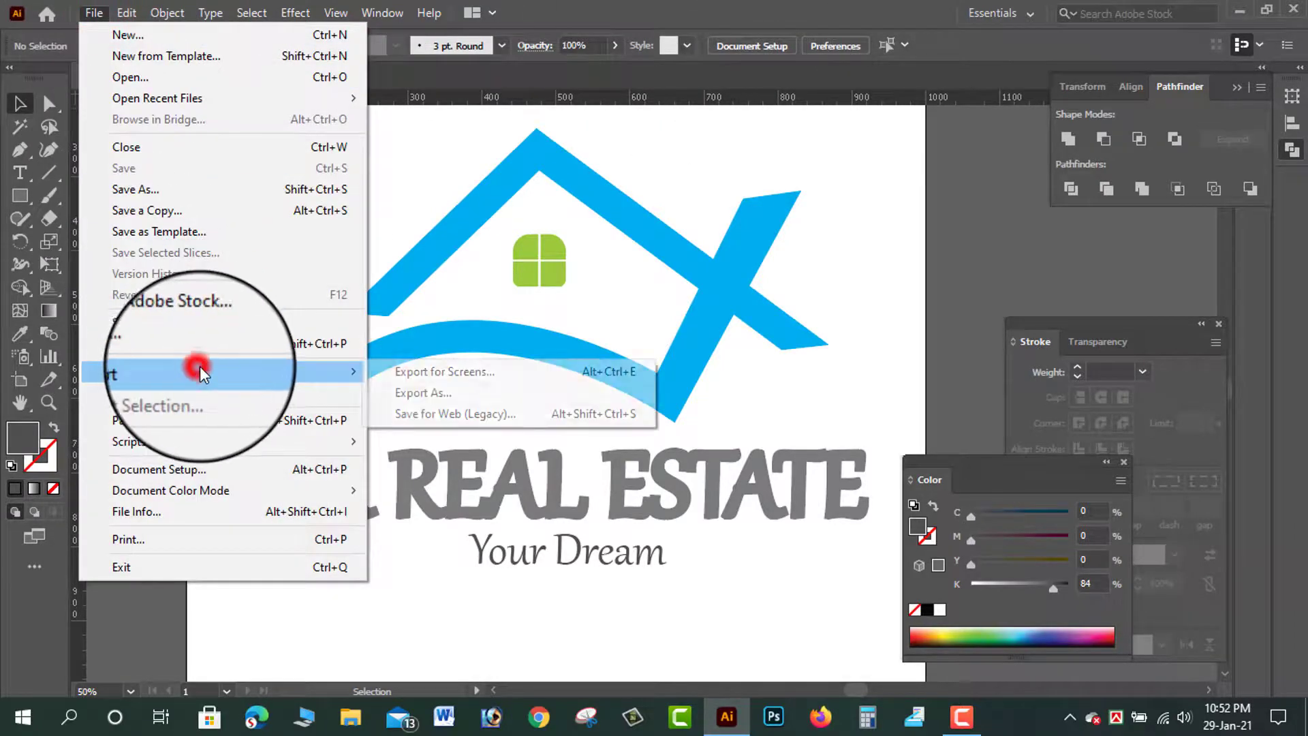
click(441, 394)
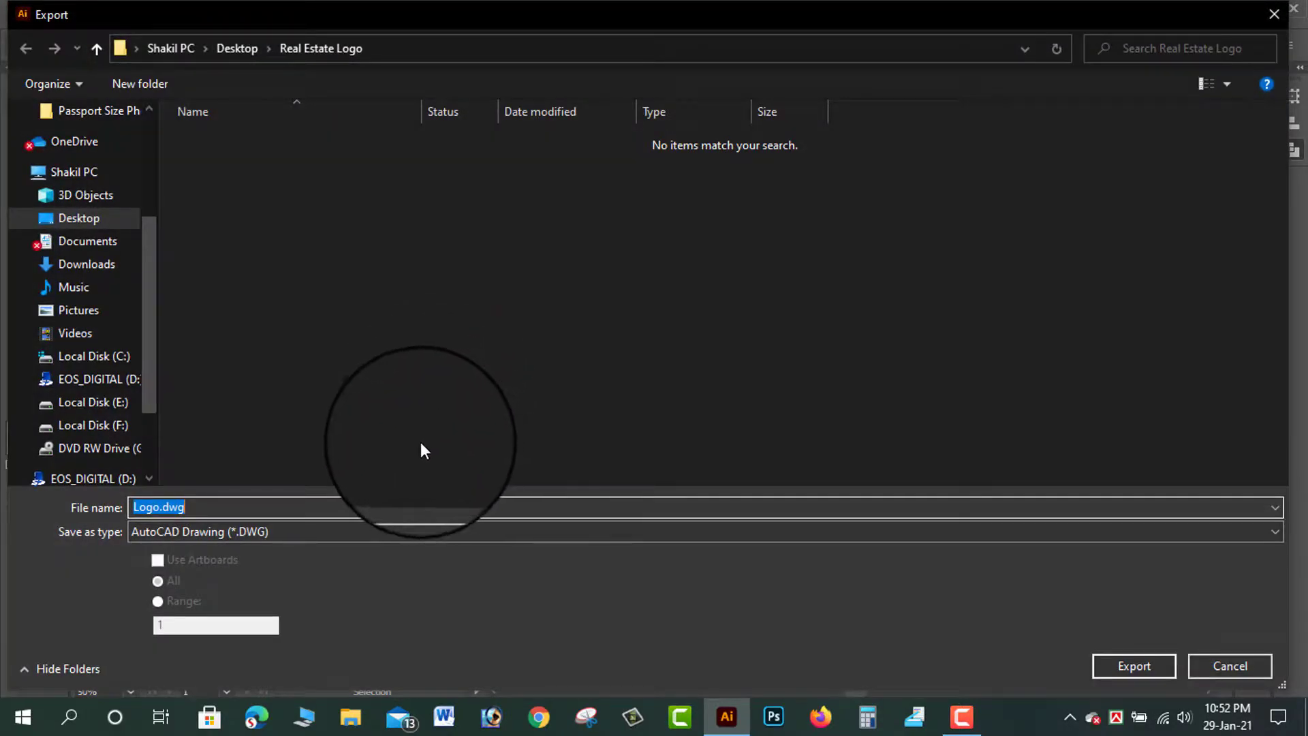
click(291, 535)
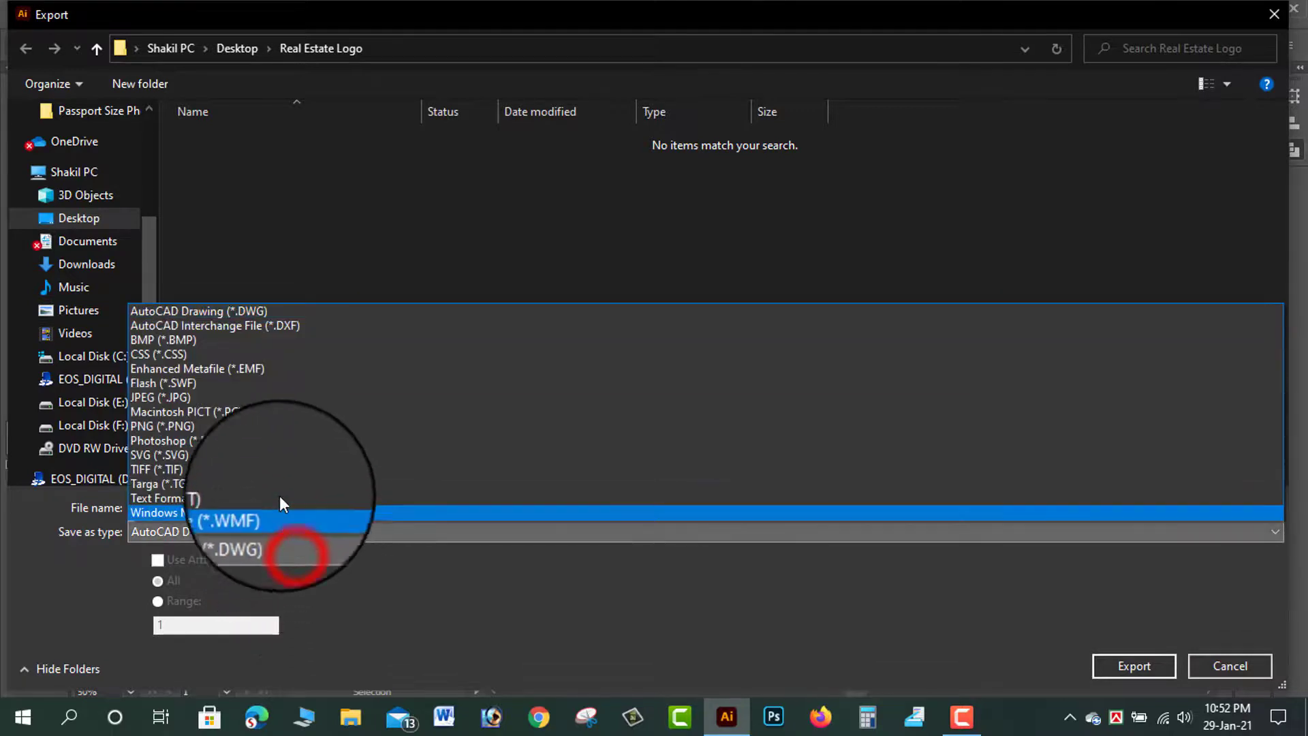
click(272, 426)
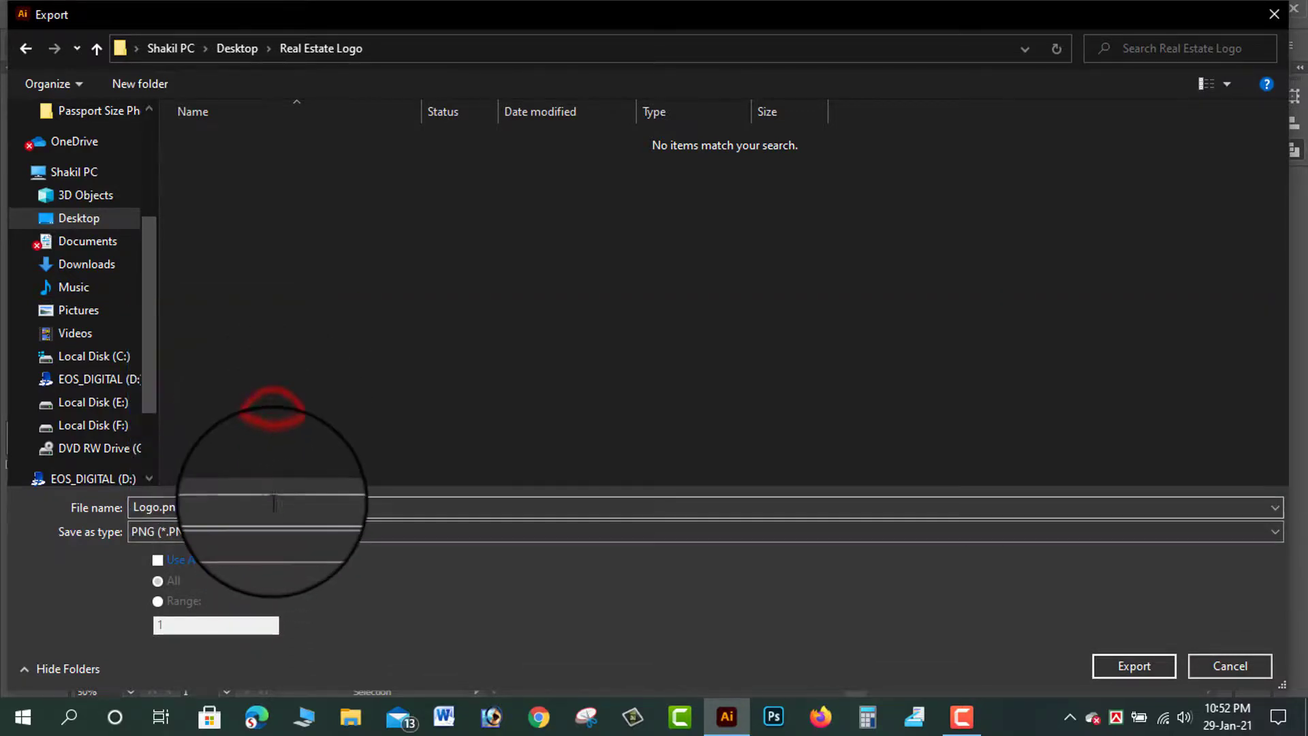
click(1174, 667)
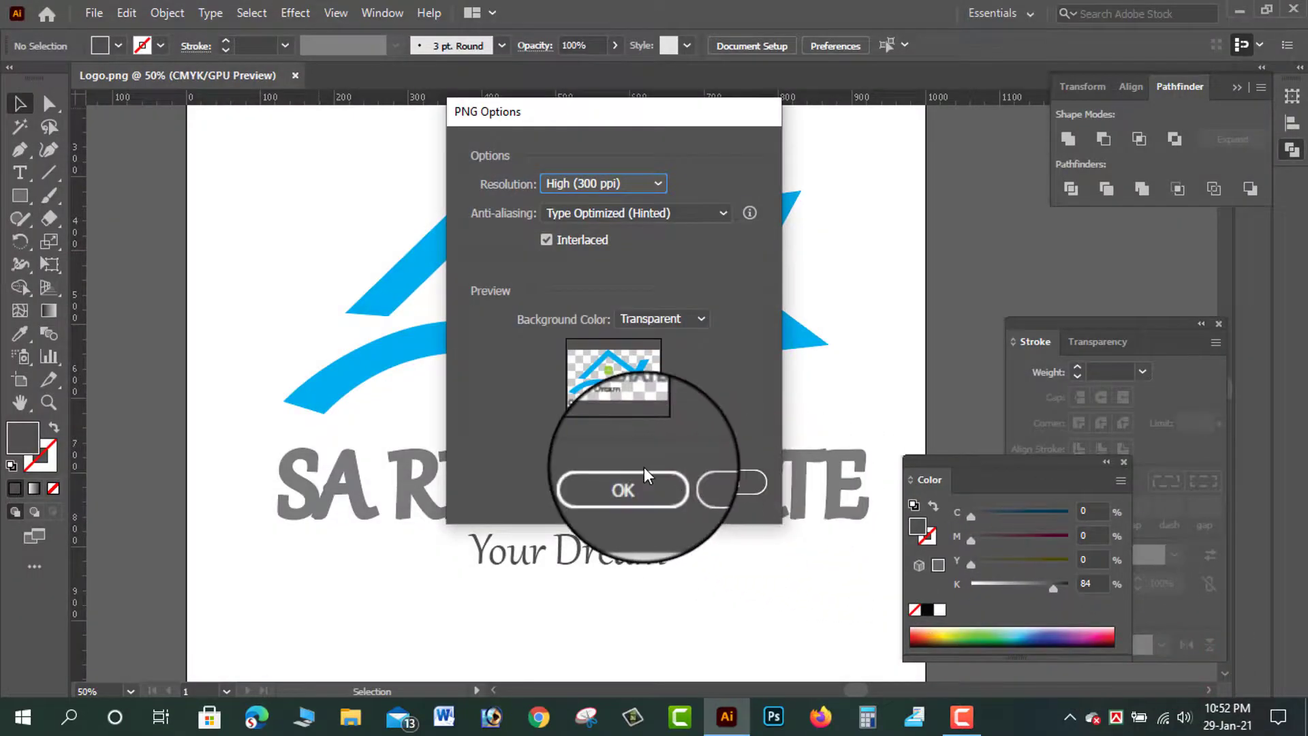
click(636, 489)
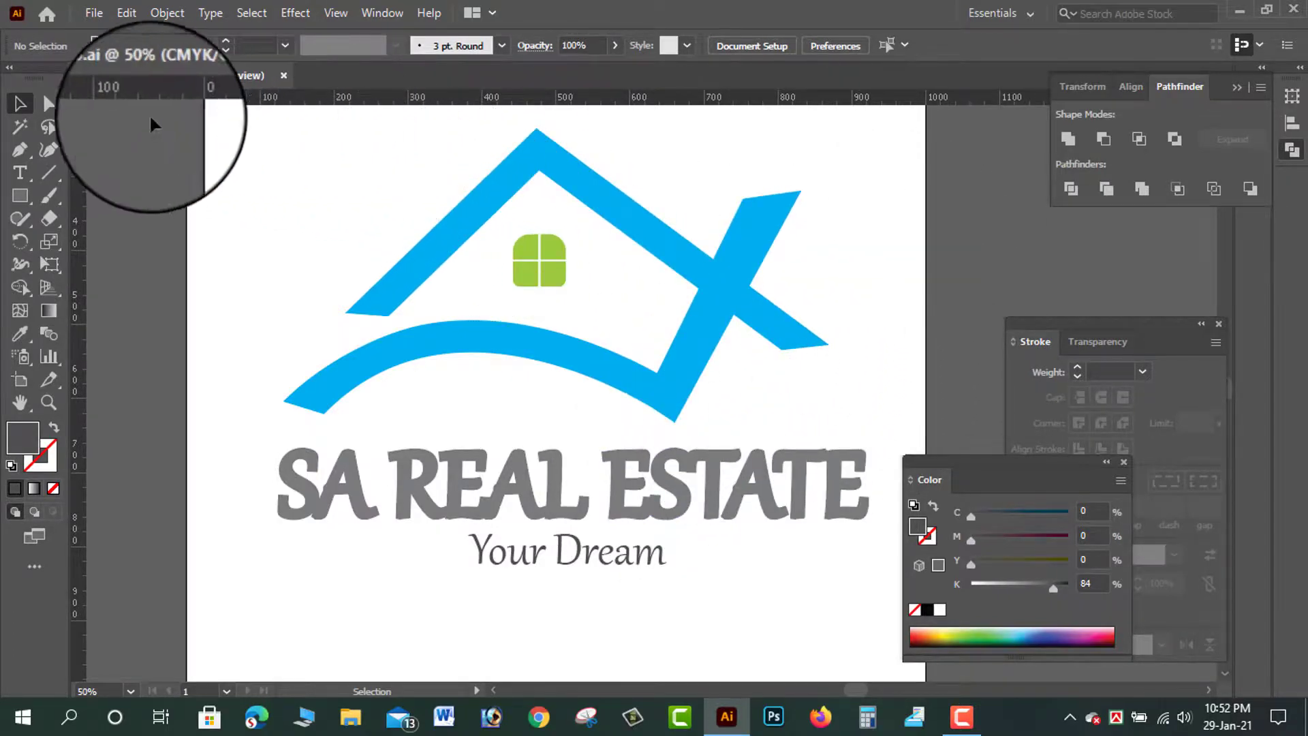
Minimize Illustrator and open the Real Estate Logo folder to check Logo.ai and Logo.png.
click(1241, 11)
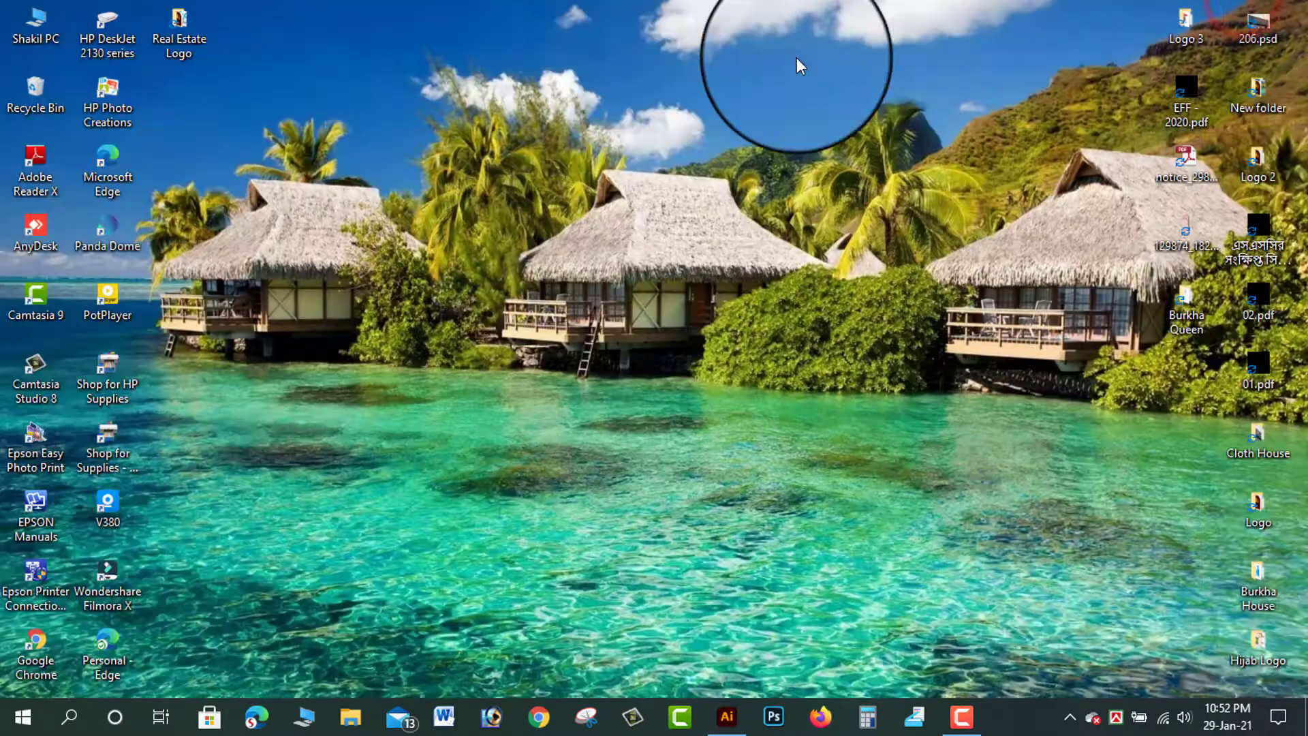
click(162, 33)
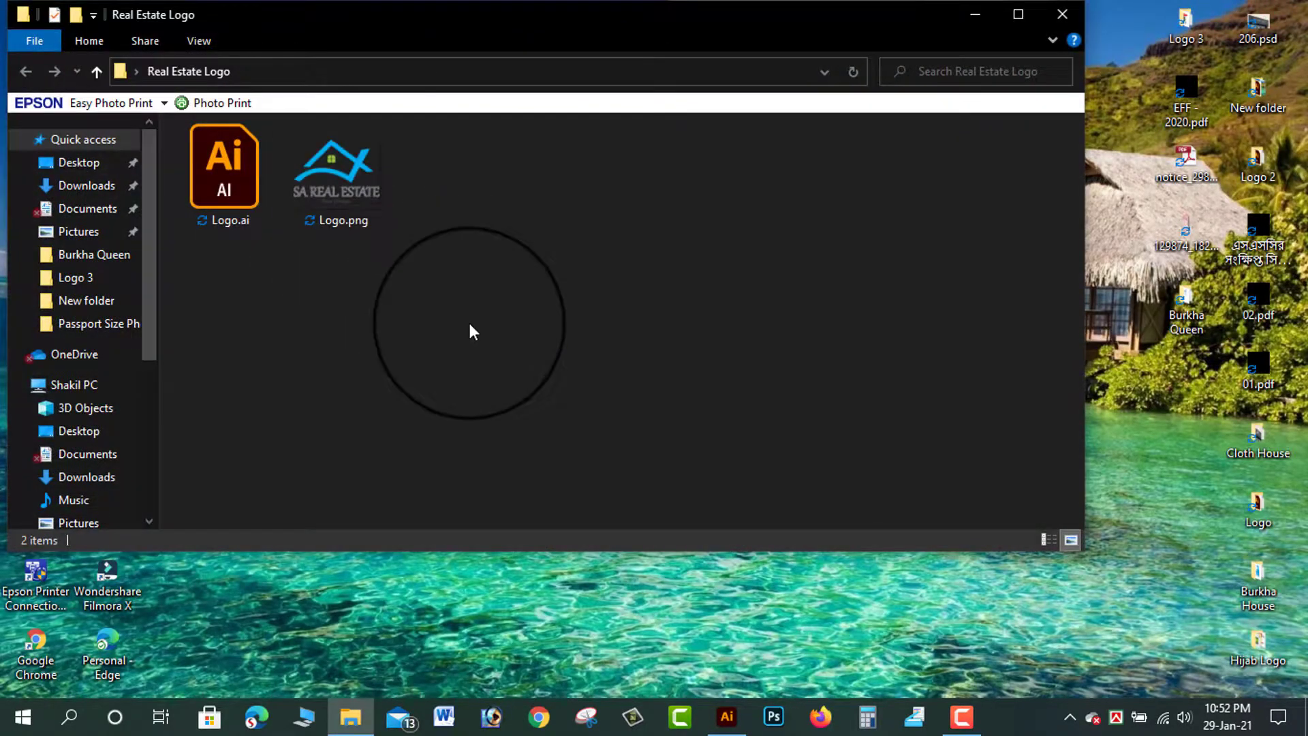
click(469, 323)
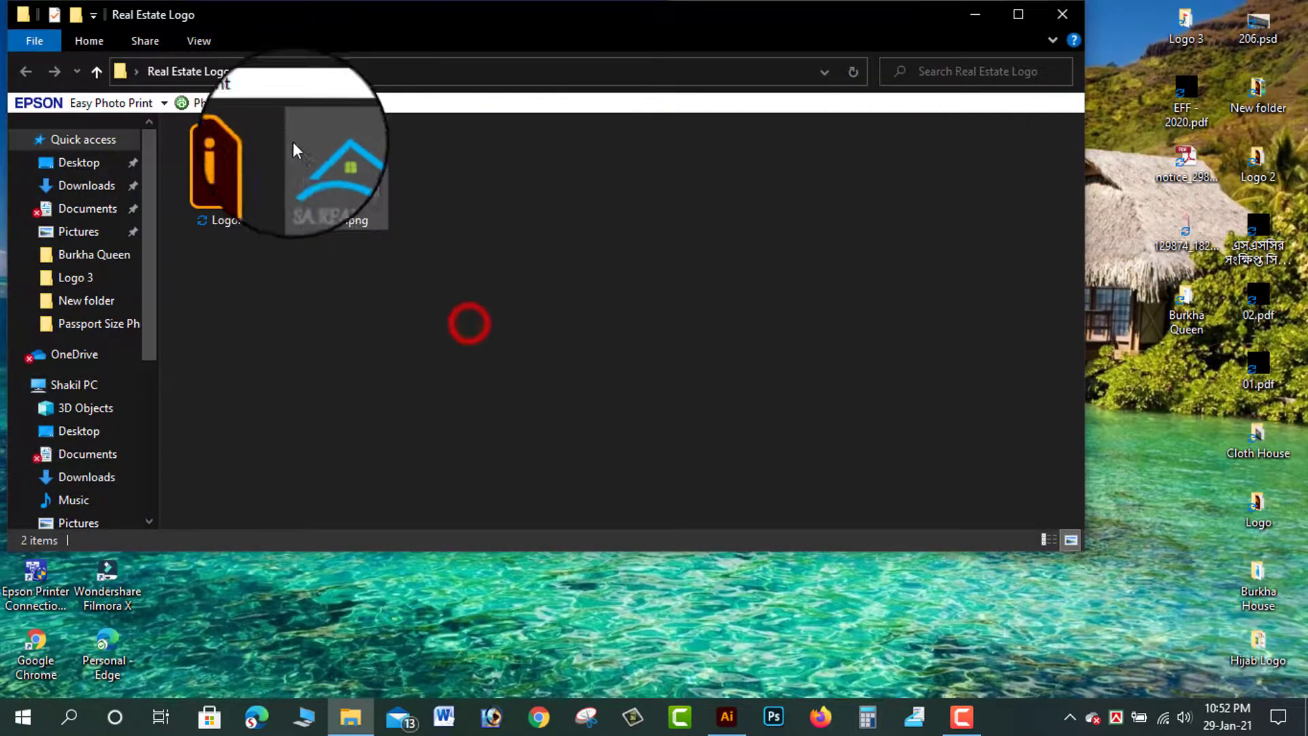
Preview Logo.png in Photos, then close Photos and the folder window.
double_click(366, 166)
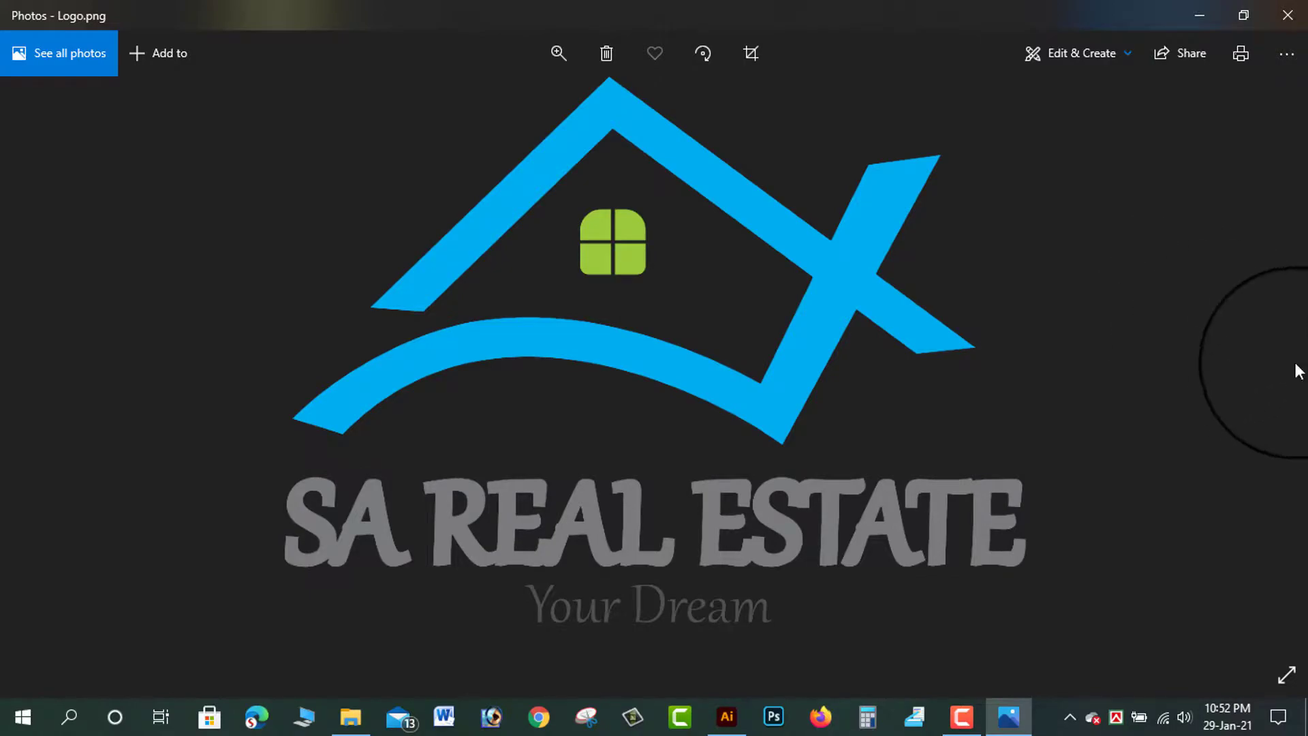
click(1303, 7)
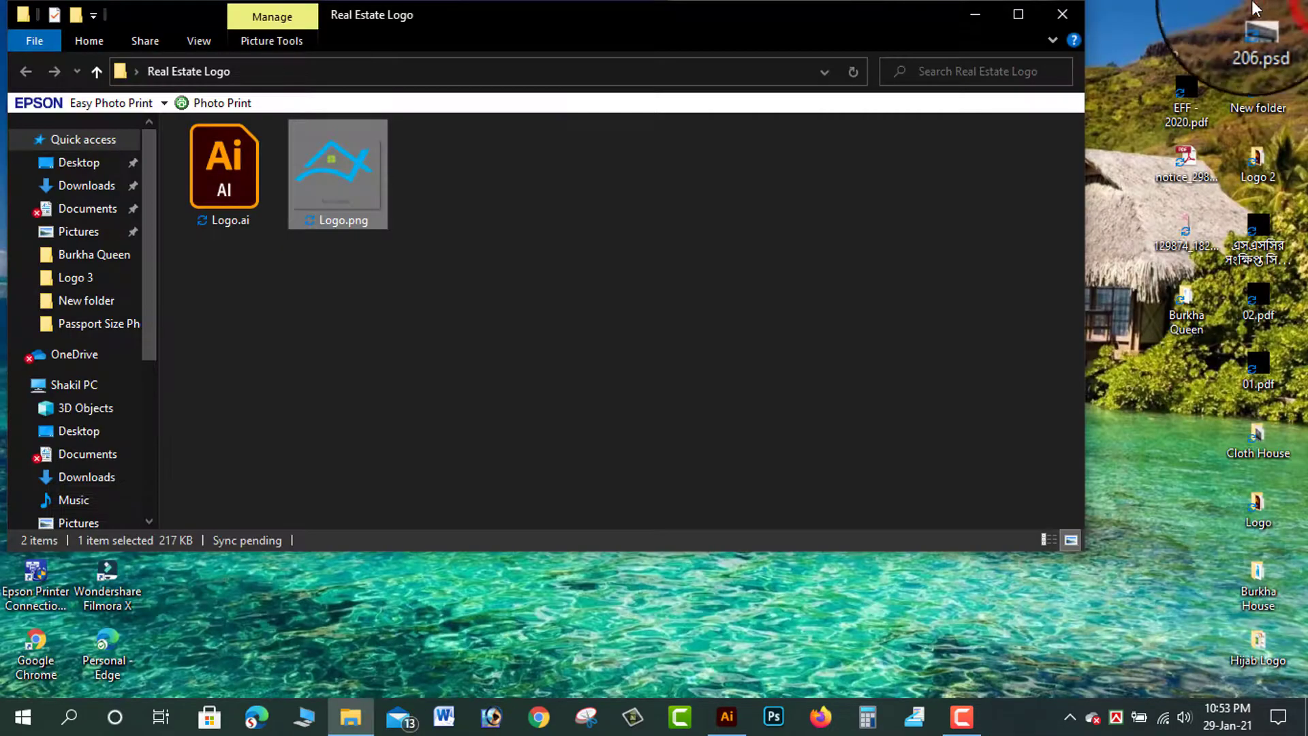
click(1071, 10)
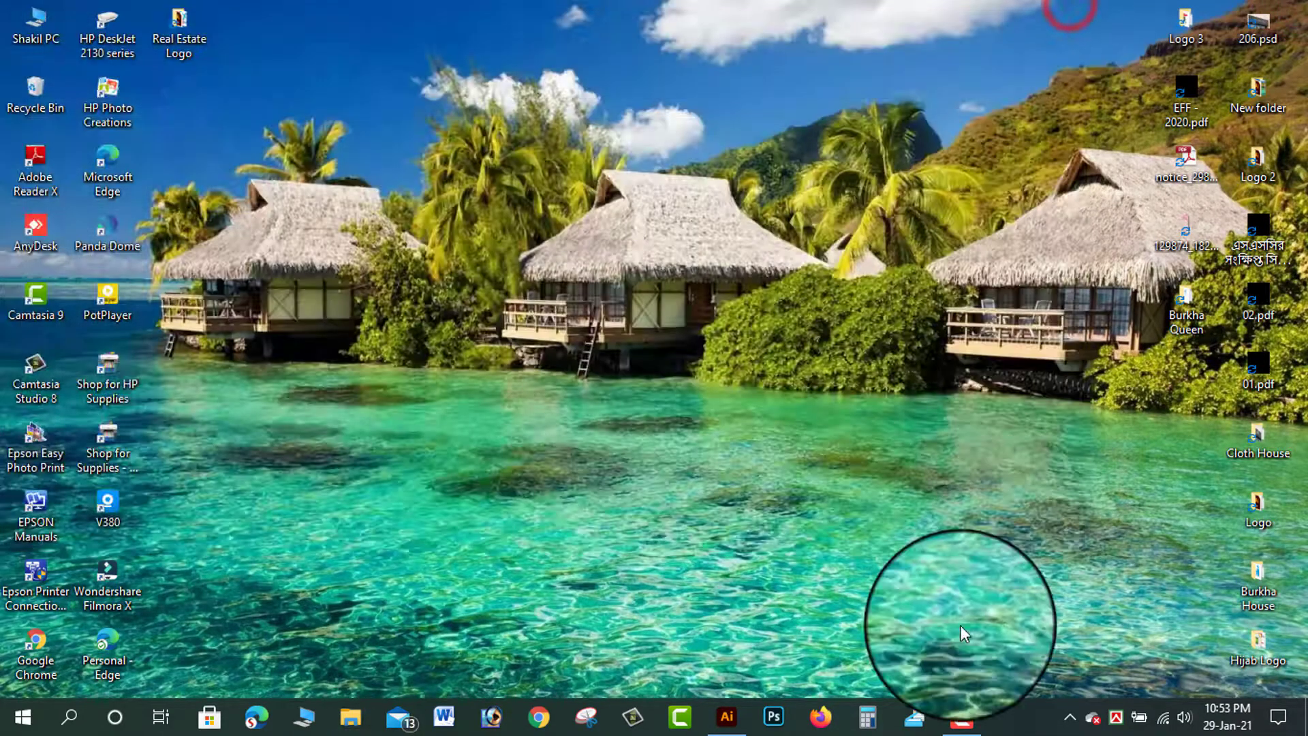
click(961, 716)
click(1216, 630)
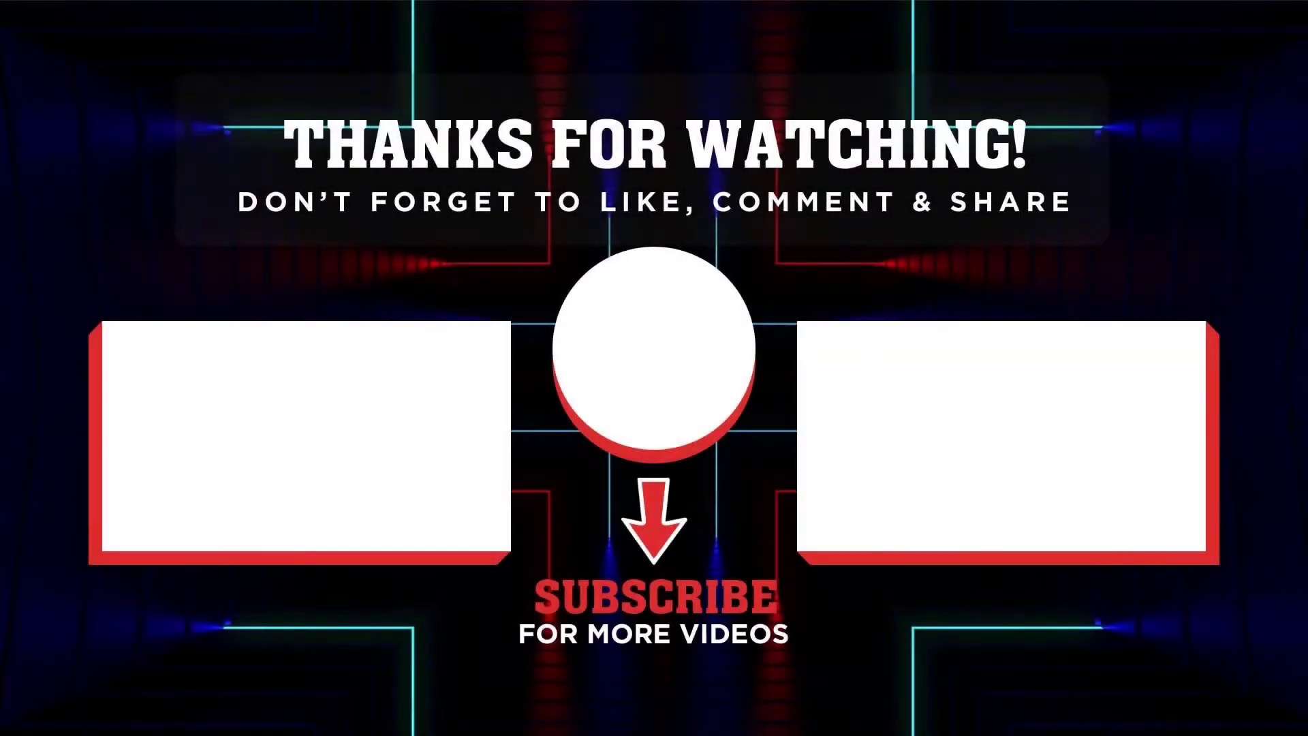